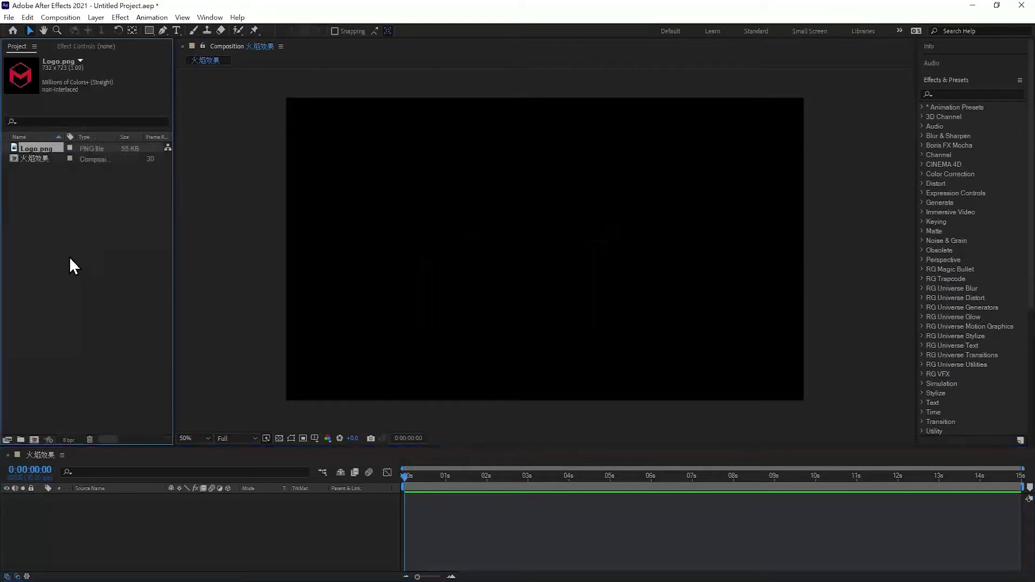
- Add the Logo.png footage to the 火焰效果 composition as a layer
{"action": "left_click", "coordinate": [70, 242]}
{"action": "left_click_drag", "start_coordinate": [37, 147], "coordinate": [180, 537]}
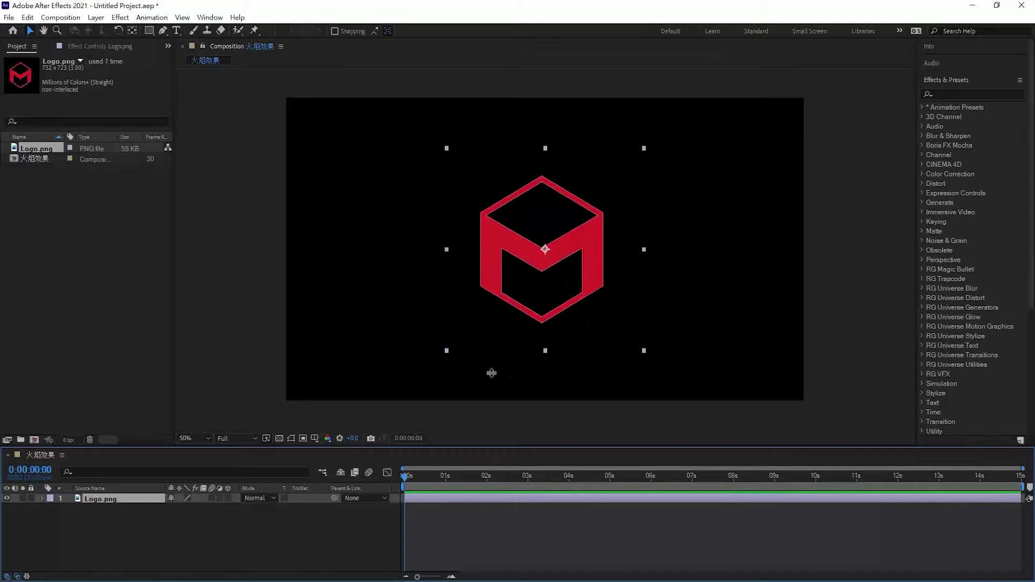
{"action": "left_click", "coordinate": [242, 527]}
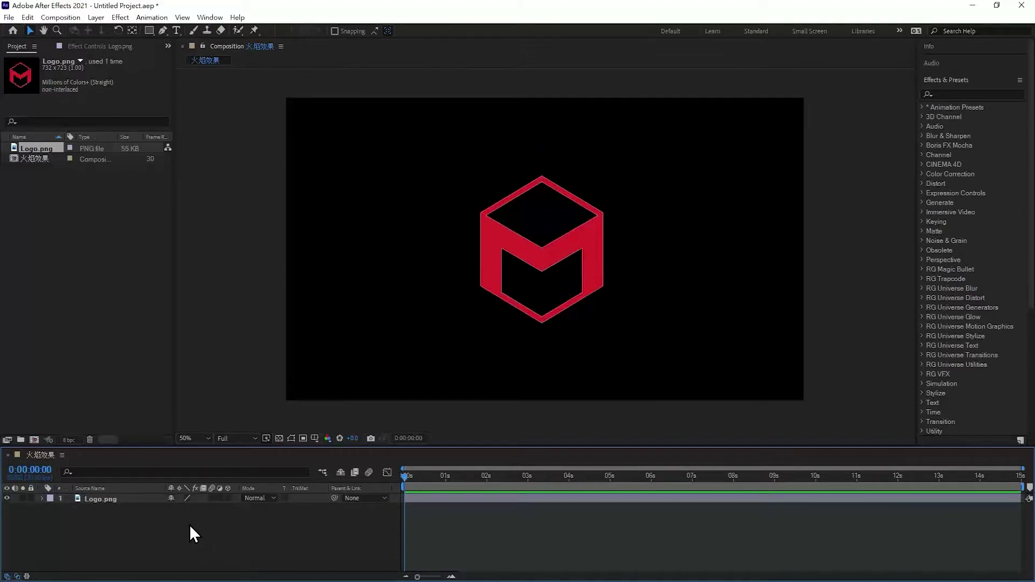
- Create a white 1920 x 1080 px solid layer above the logo
{"action": "right_click", "coordinate": [166, 520]}
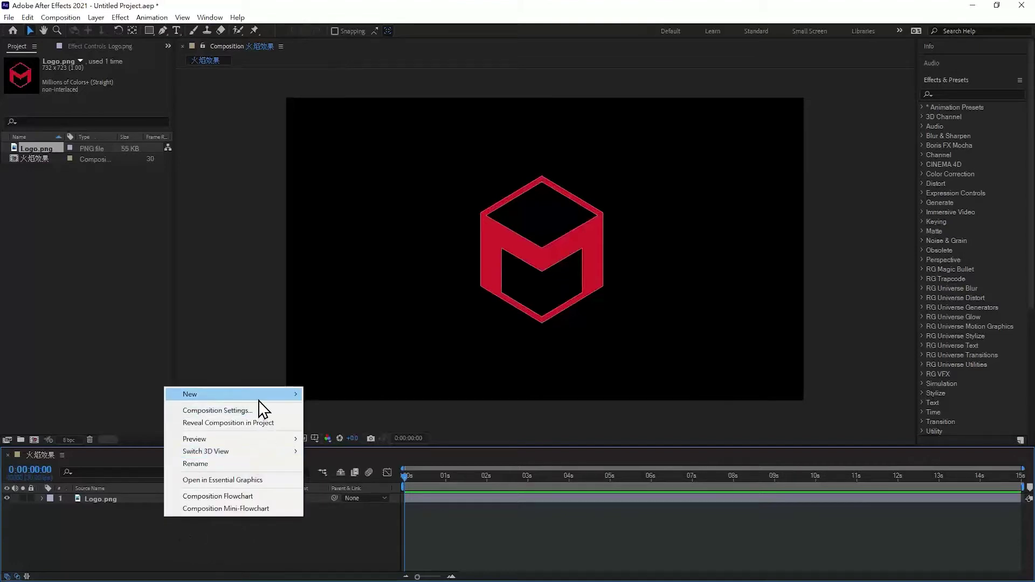
{"action": "mouse_move", "coordinate": [261, 397]}
{"action": "left_click", "coordinate": [344, 423]}
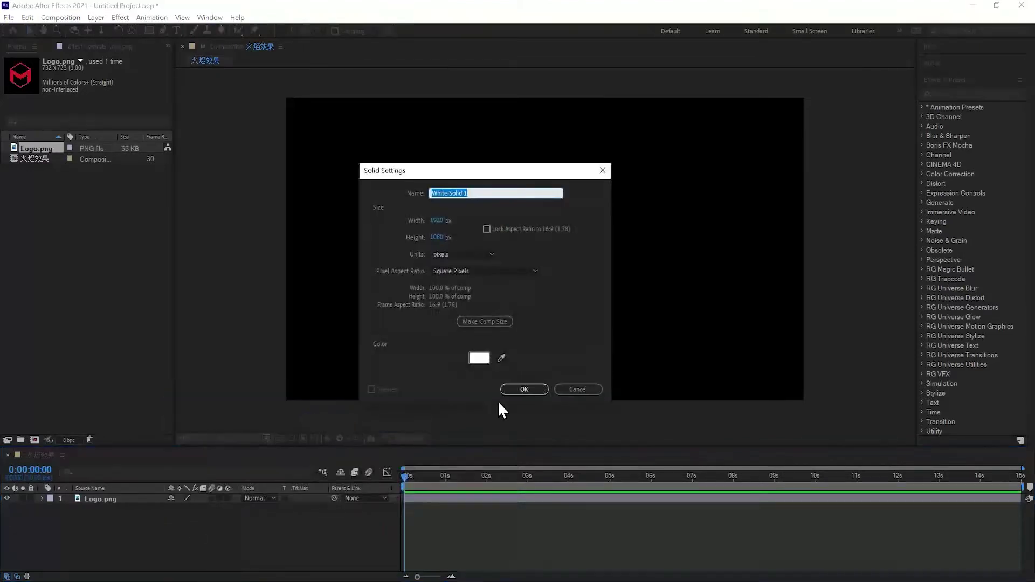
{"action": "left_click", "coordinate": [525, 389]}
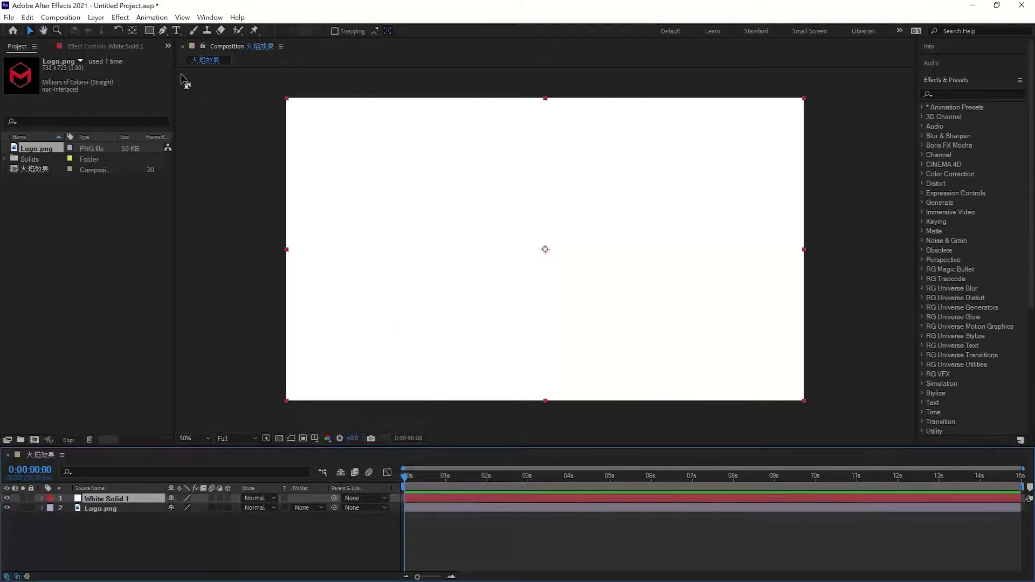
- Apply the Fractal Noise effect to the white solid
{"action": "left_click", "coordinate": [120, 18]}
{"action": "mouse_move", "coordinate": [161, 236]}
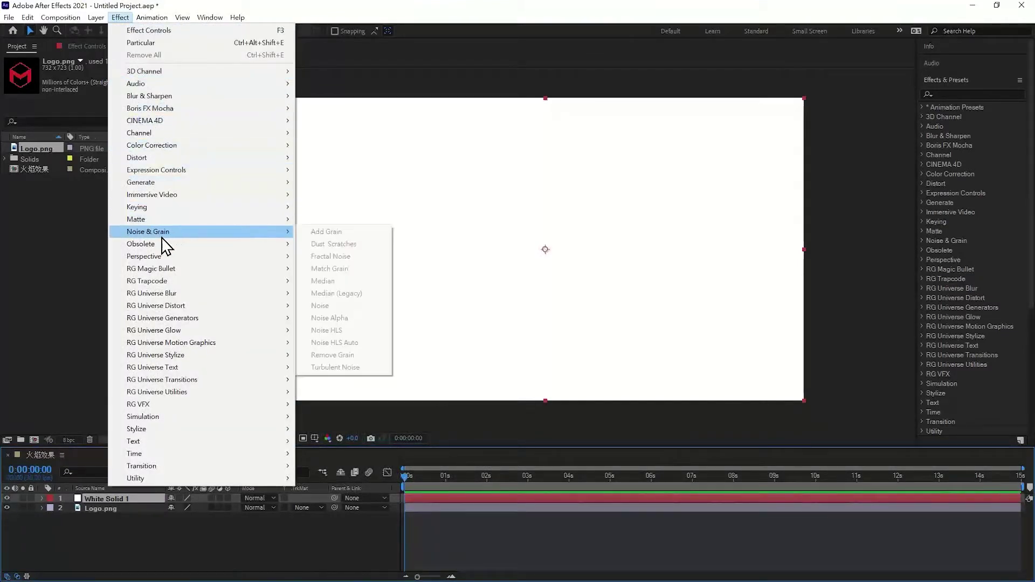
{"action": "left_click", "coordinate": [343, 260]}
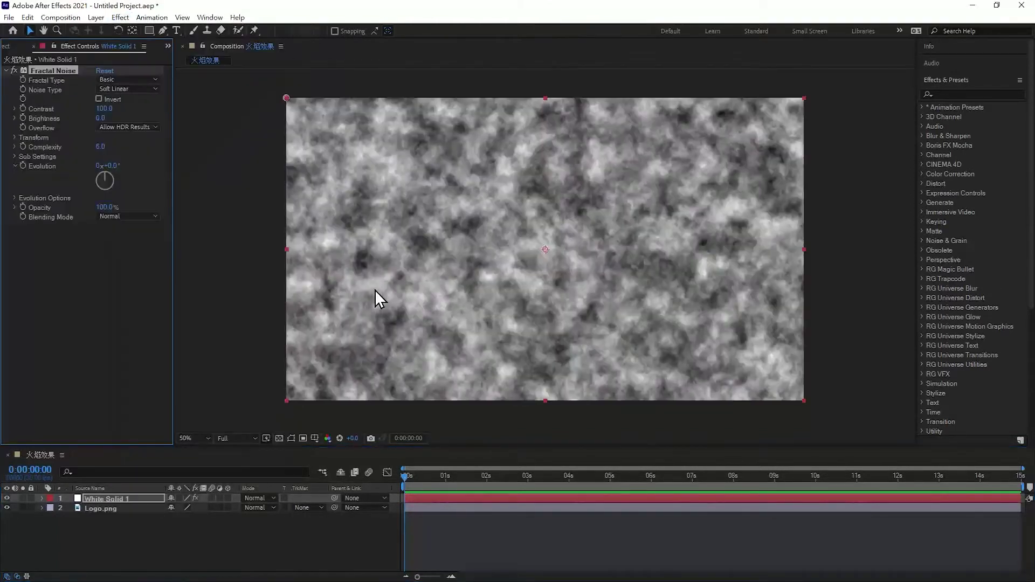
- Enlarge the timeline area and set the Fractal Noise fractal type to Dynamic Twist
{"action": "left_click_drag", "start_coordinate": [351, 447], "coordinate": [351, 393]}
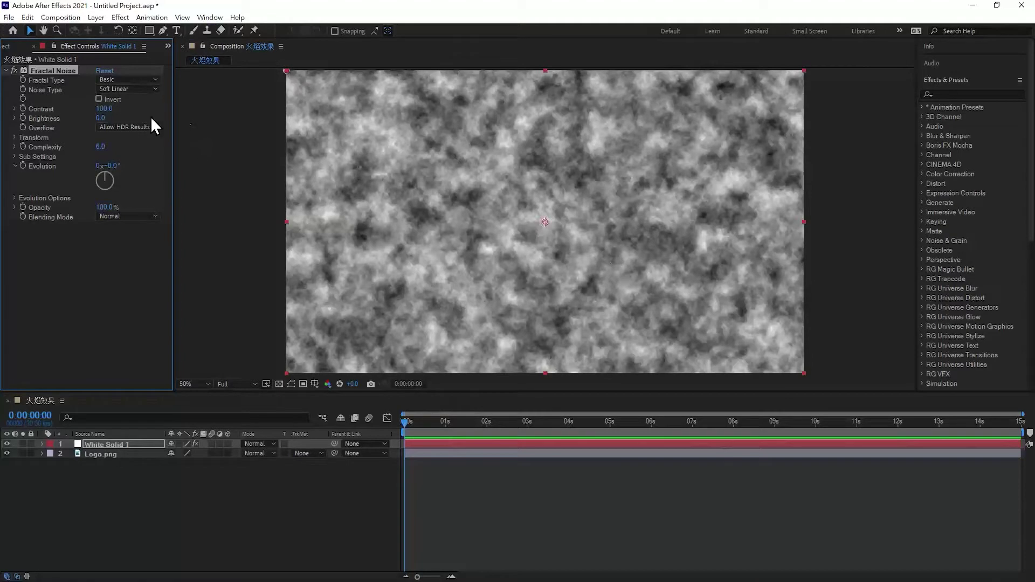
{"action": "left_click", "coordinate": [125, 79]}
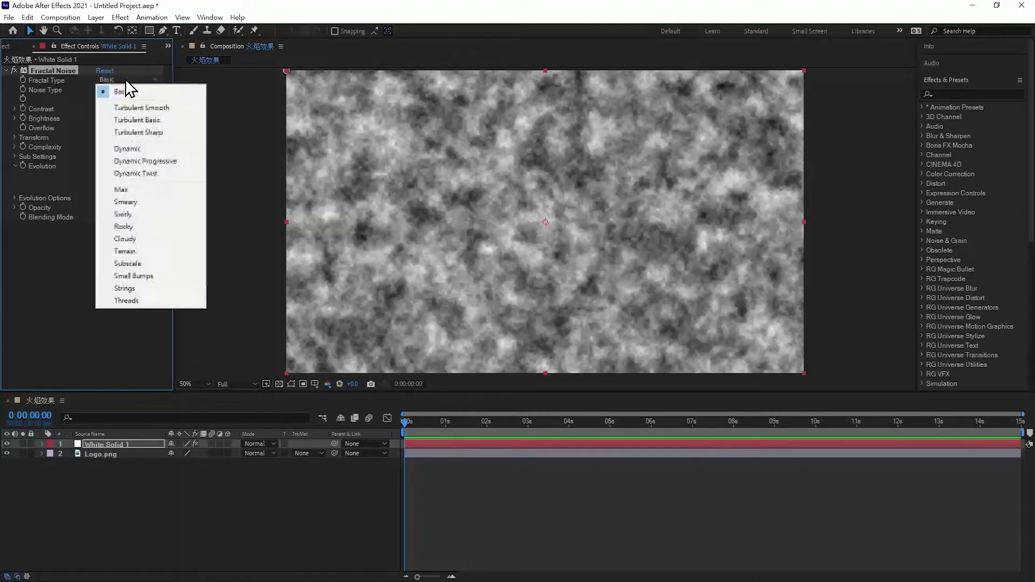
{"action": "left_click", "coordinate": [161, 173]}
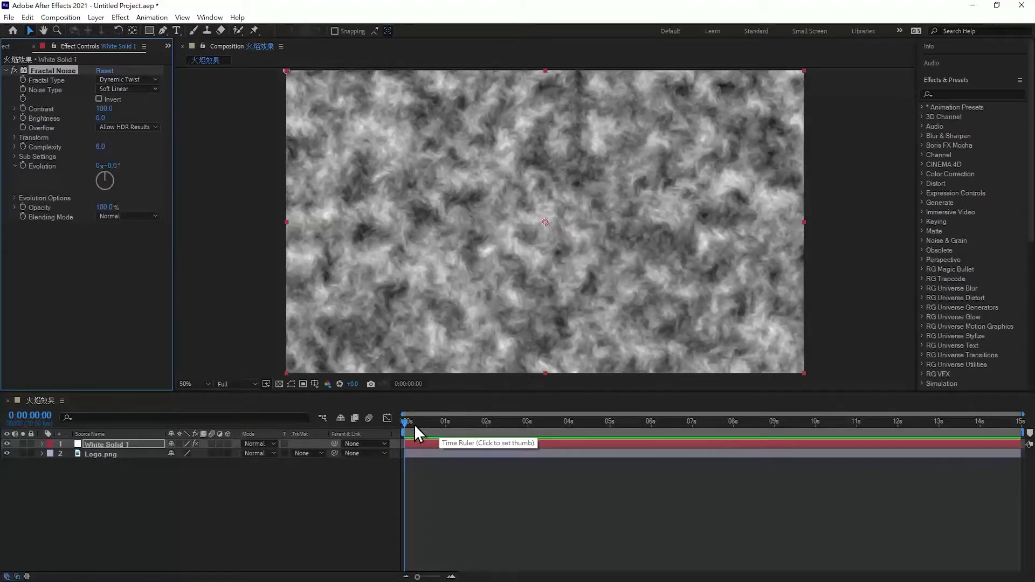
{"action": "left_click_drag", "start_coordinate": [414, 425], "coordinate": [370, 429]}
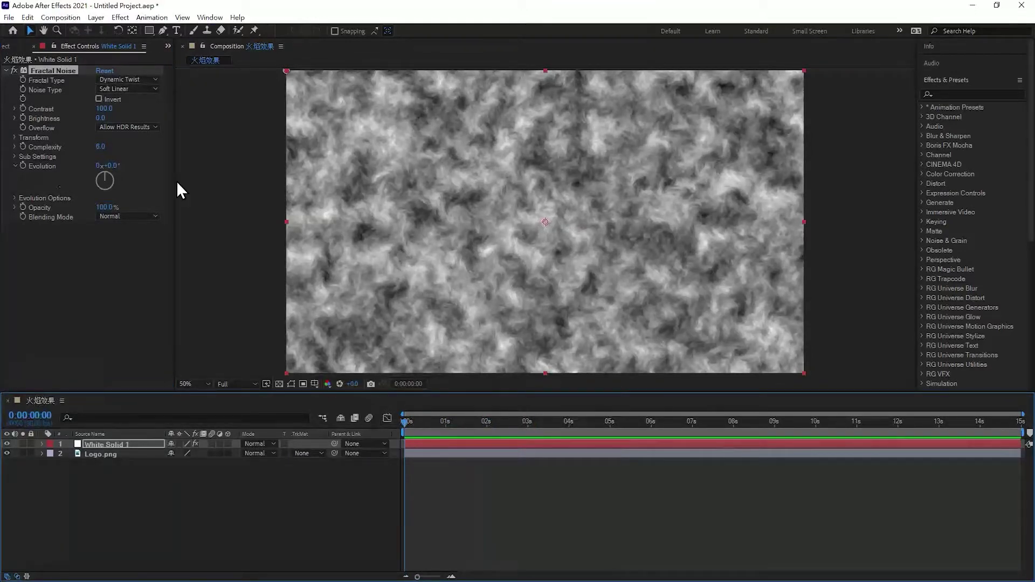
- Enable an expression on the Fractal Noise Evolution property and return the playhead to the start of the composition
{"action": "left_click", "coordinate": [24, 175]}
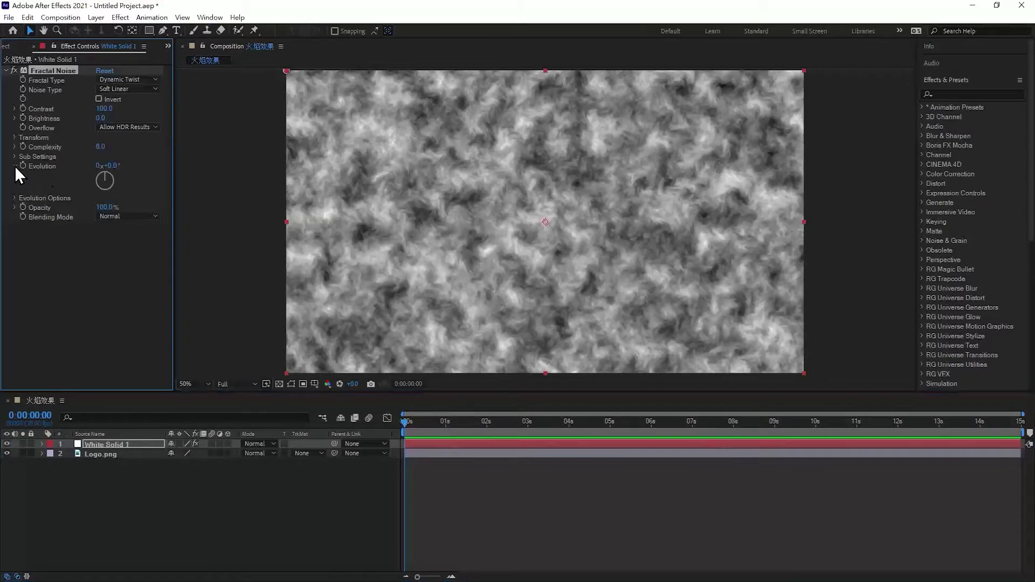
{"action": "key", "text": "space"}
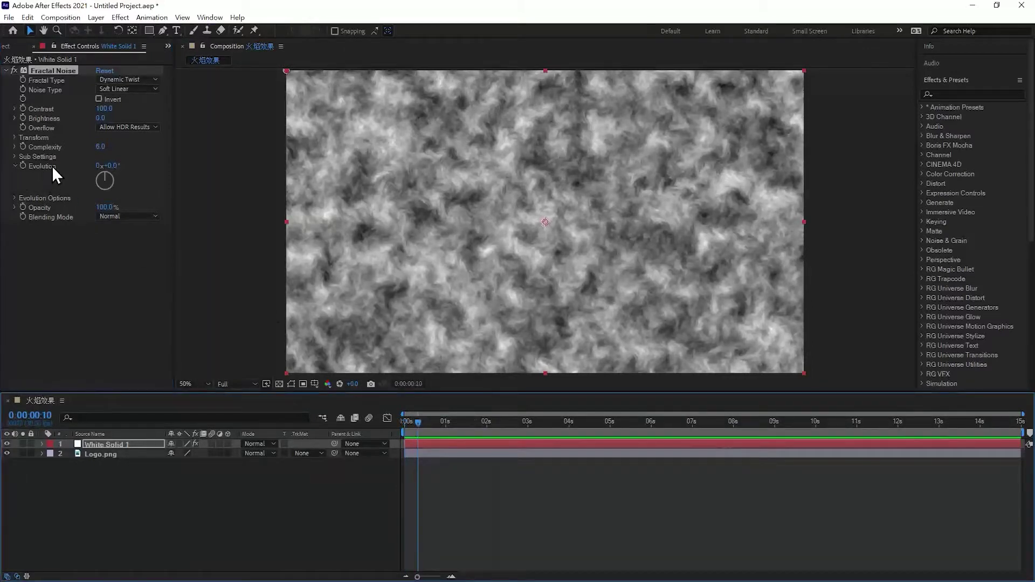
{"action": "left_click", "coordinate": [23, 165], "text": "alt"}
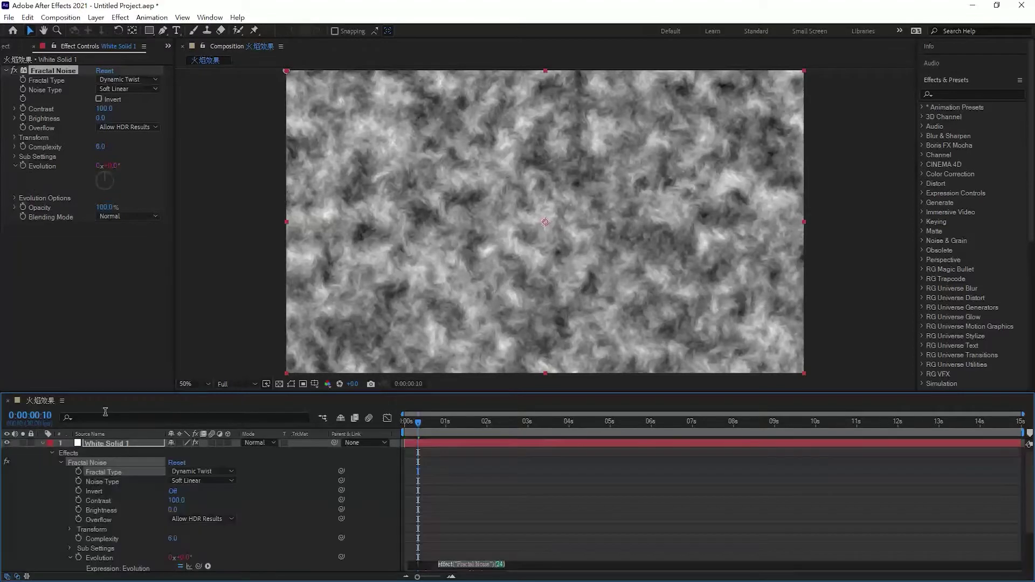
{"action": "scroll", "coordinate": [522, 492], "scroll_direction": "down", "scroll_amount": 3}
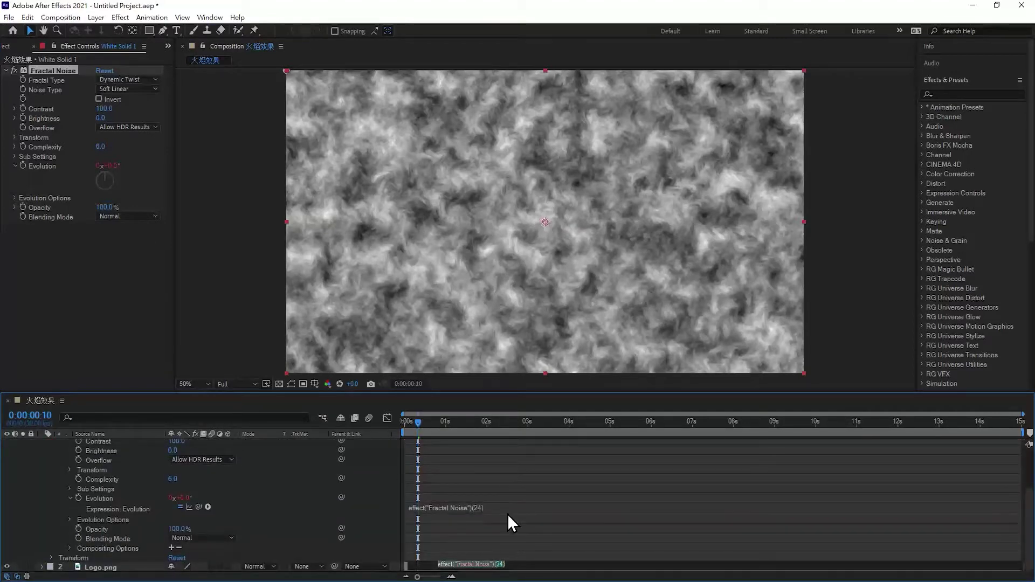
{"action": "left_click", "coordinate": [403, 422]}
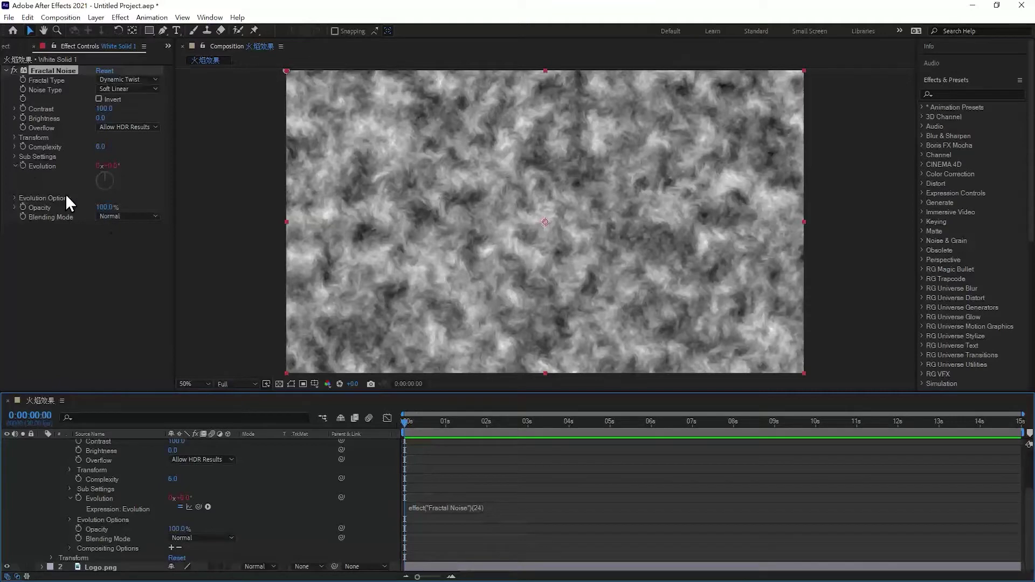
{"action": "mouse_move", "coordinate": [405, 421]}
{"action": "left_mouse_down"}
{"action": "mouse_move", "coordinate": [445, 408]}
{"action": "mouse_move", "coordinate": [398, 428]}
{"action": "left_mouse_up"}
- Add the line time*20 below the default Evolution expression and preview the noise animation
{"action": "left_click", "coordinate": [493, 509]}
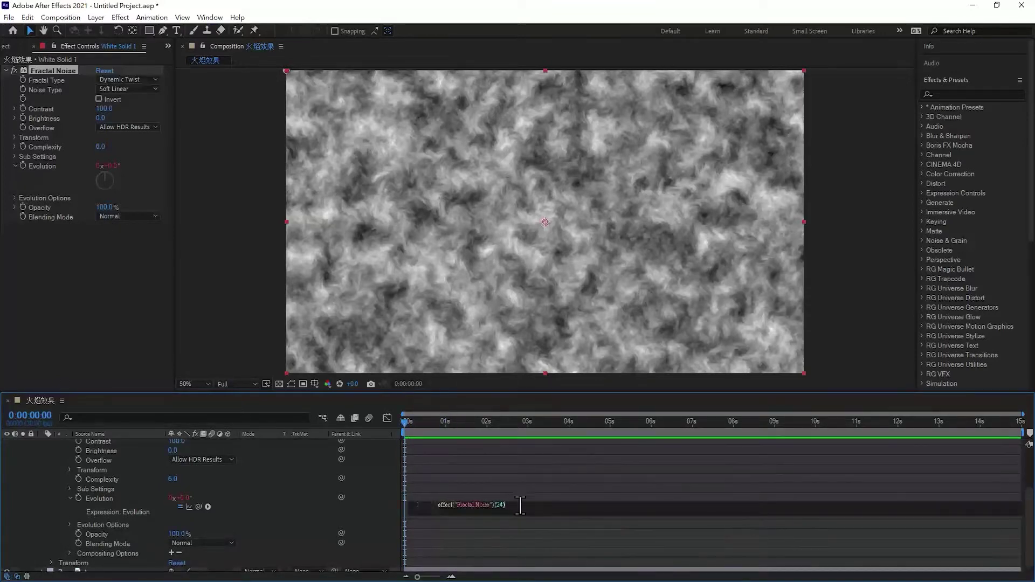
{"action": "key", "text": "Return"}
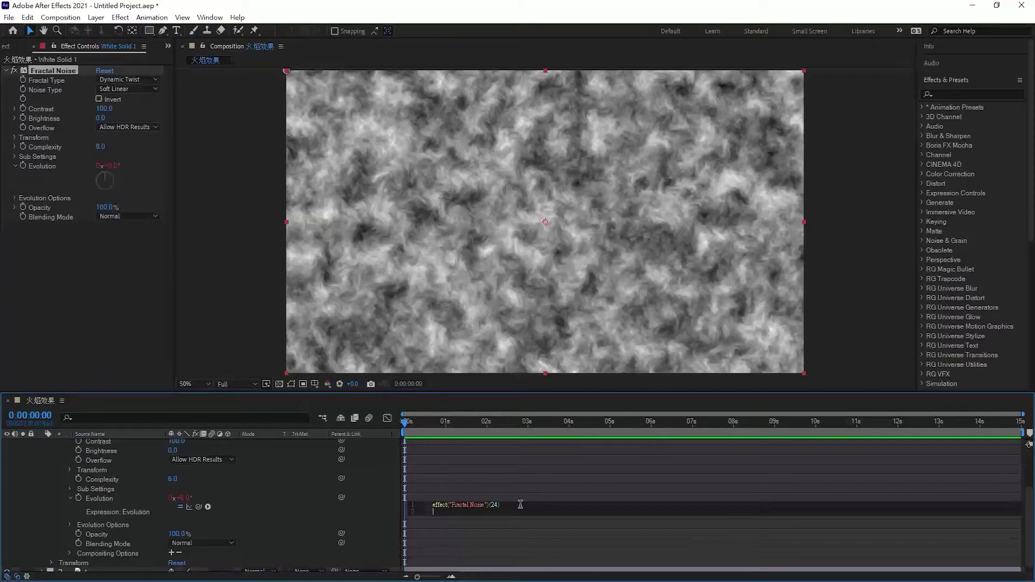
{"action": "type", "text": "time"}
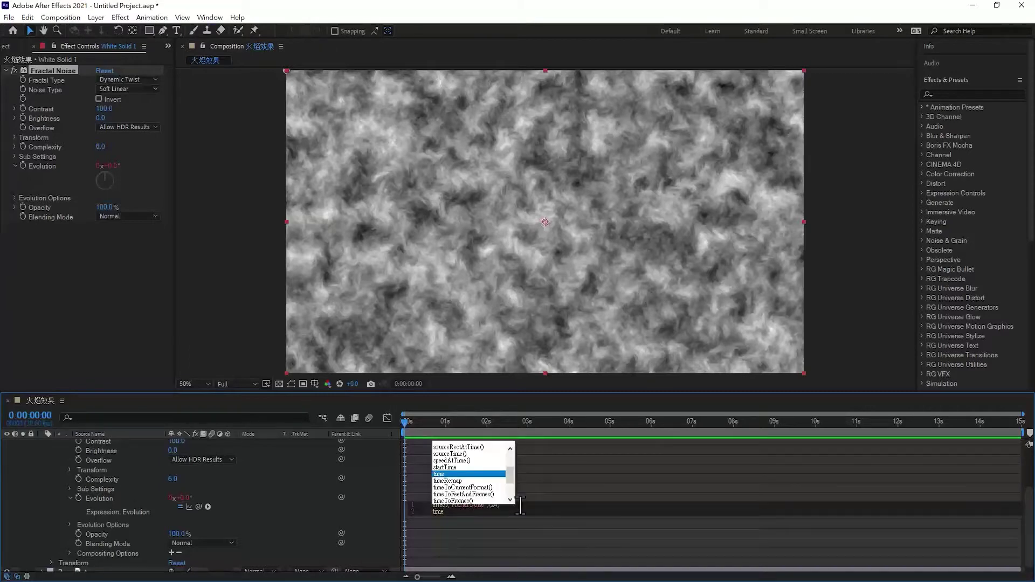
{"action": "type", "text": "*"}
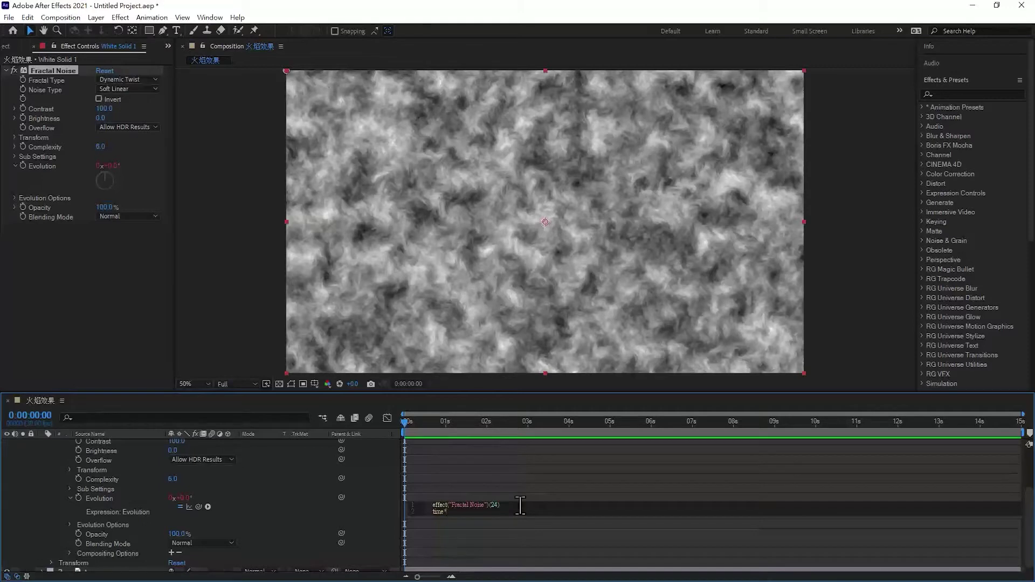
{"action": "type", "text": "20"}
{"action": "key", "text": "KP_Enter"}
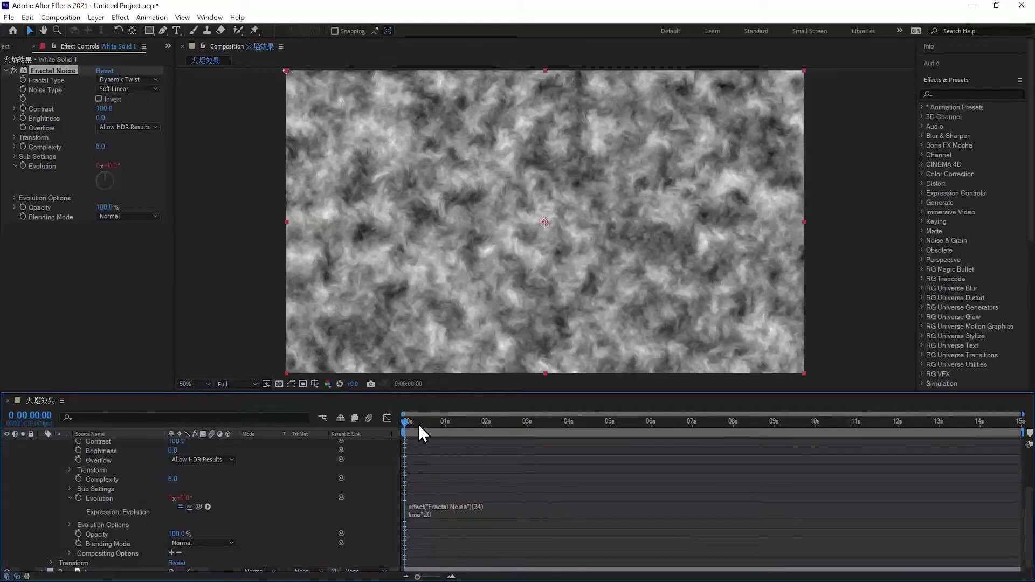
{"action": "key", "text": "space"}
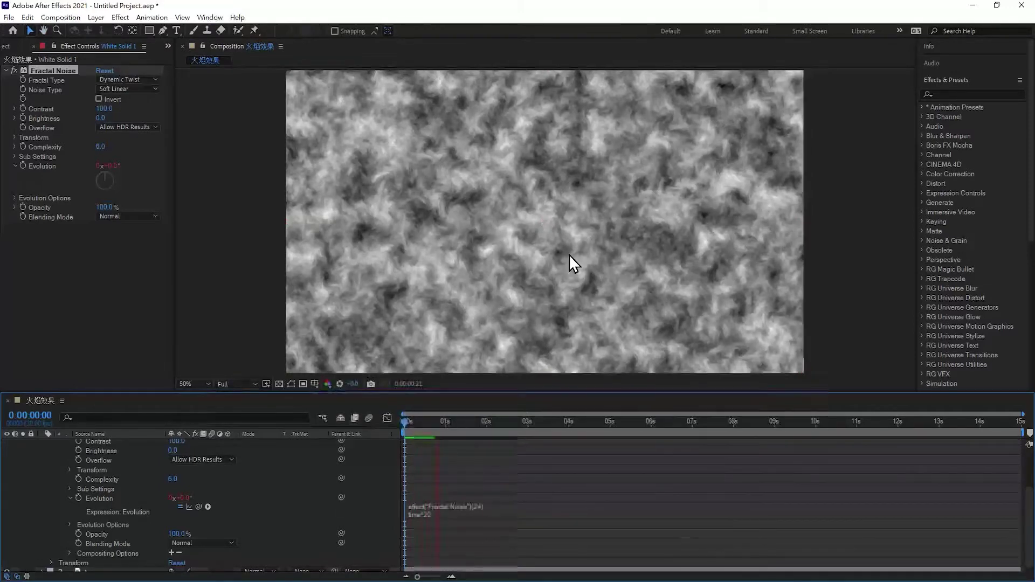
{"action": "key", "text": "space"}
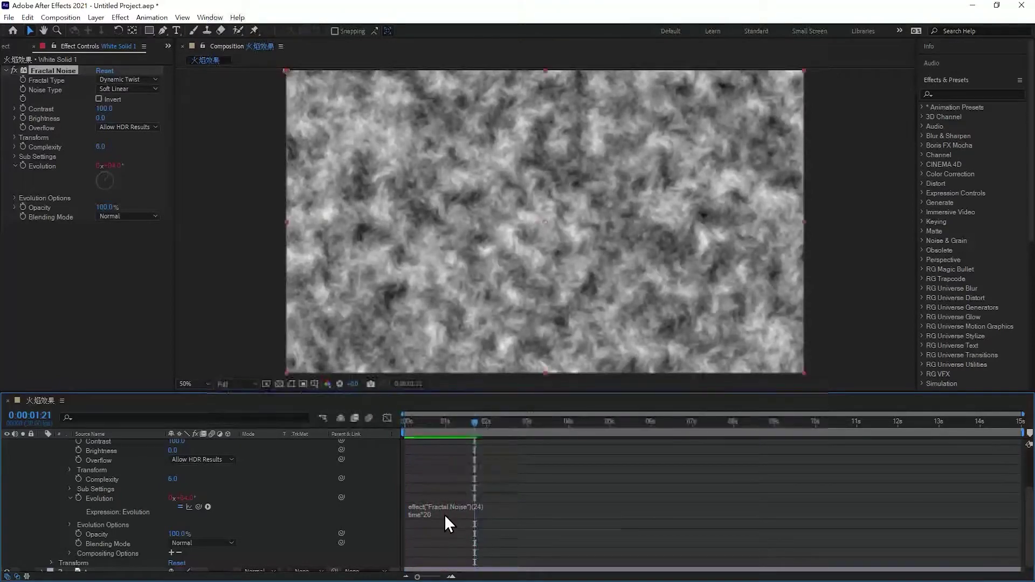
- Change the Evolution expression to time*70 and preview the faster noise
{"action": "left_click", "coordinate": [444, 514]}
{"action": "double_click", "coordinate": [454, 512]}
{"action": "type", "text": "70"}
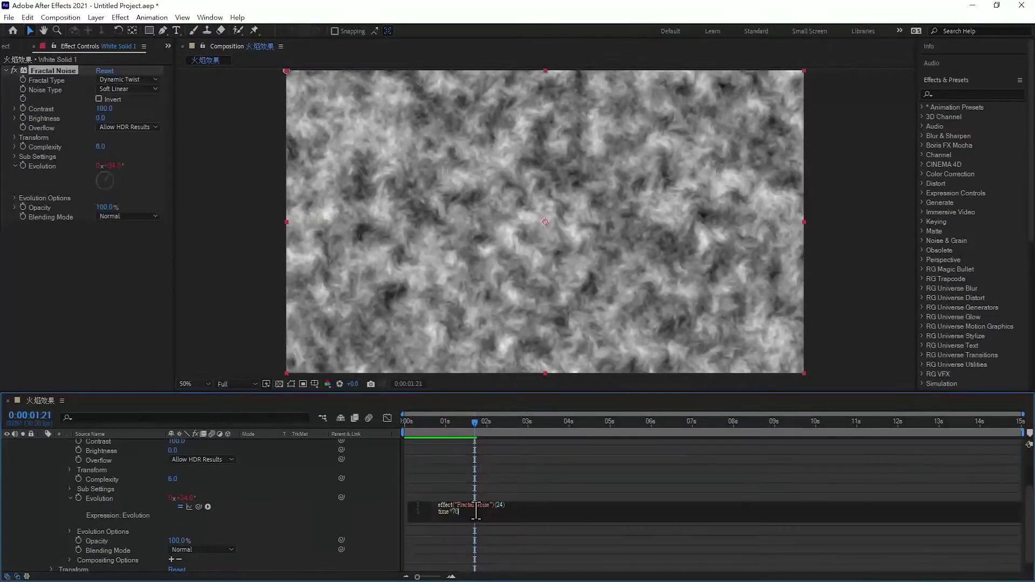
{"action": "key", "text": "KP_Enter"}
{"action": "key", "text": "space"}
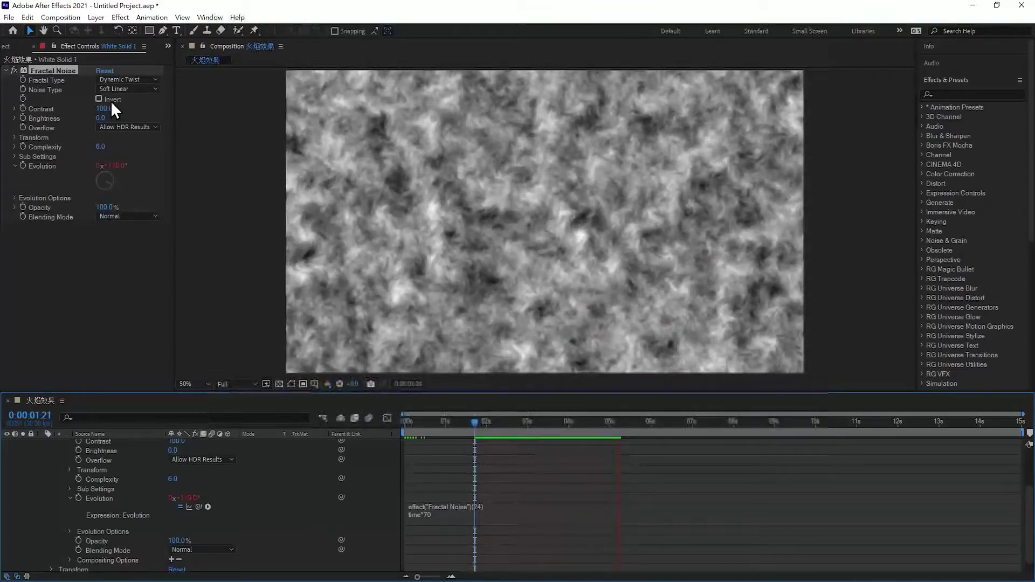
- Raise the Fractal Noise contrast to 170, collapse the solid's properties and preview the animation
{"action": "left_click_drag", "start_coordinate": [103, 109], "coordinate": [143, 106]}
{"action": "left_click", "coordinate": [206, 496]}
{"action": "key", "text": "space"}
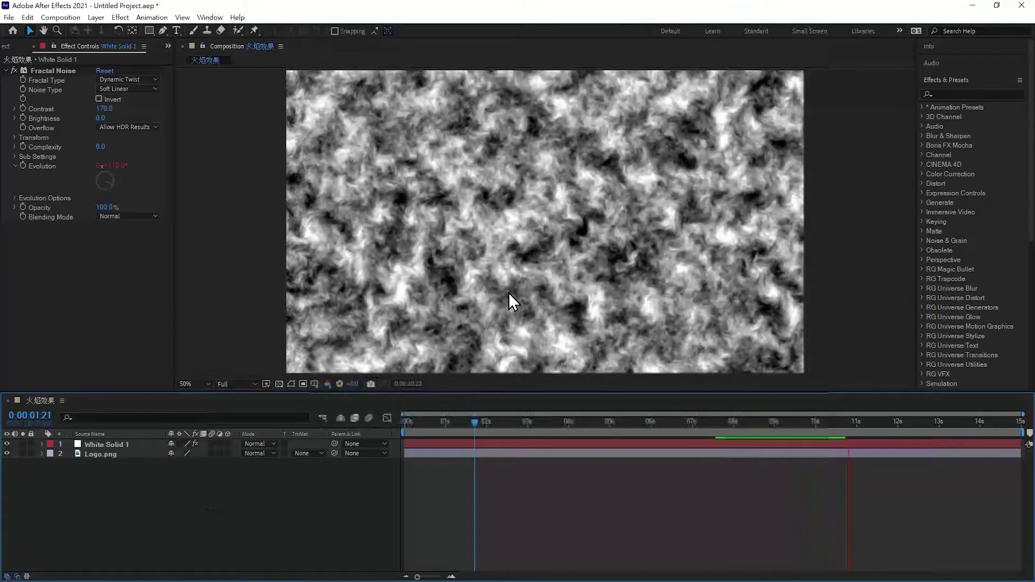
- Set the logo layer's track matte to Luma Matte "White Solid 1" and preview the result from the start
{"action": "left_click", "coordinate": [308, 454]}
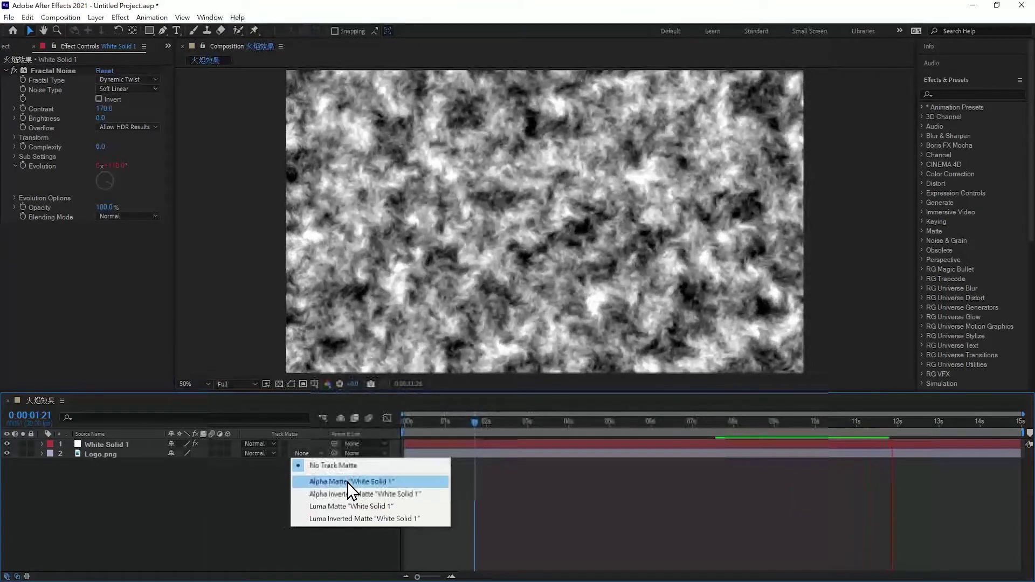
{"action": "left_click", "coordinate": [369, 507]}
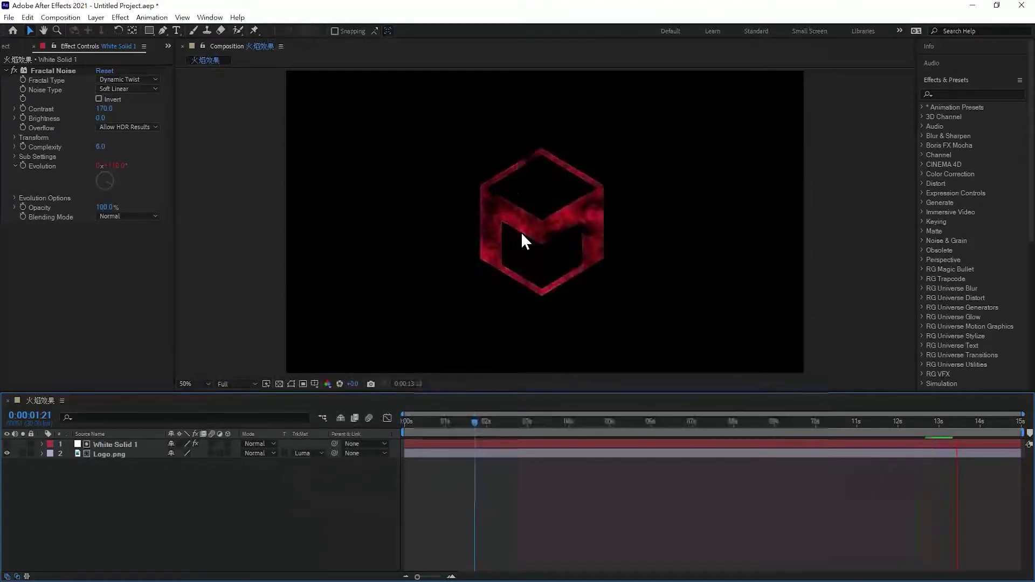
{"action": "key", "text": "space"}
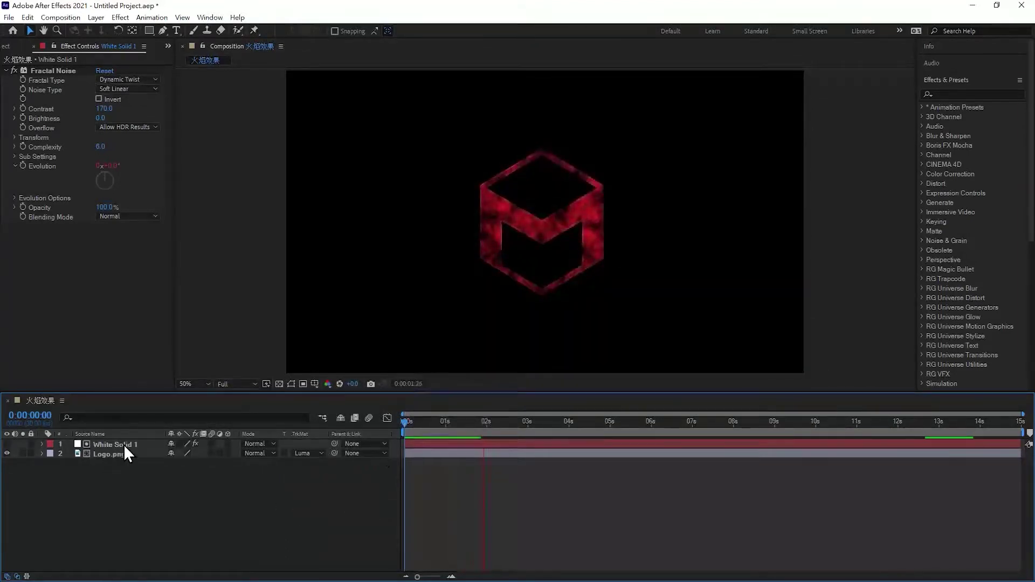
- Set the Fractal Noise contrast on the white solid to 250
{"action": "left_click", "coordinate": [124, 444]}
{"action": "left_click", "coordinate": [104, 108]}
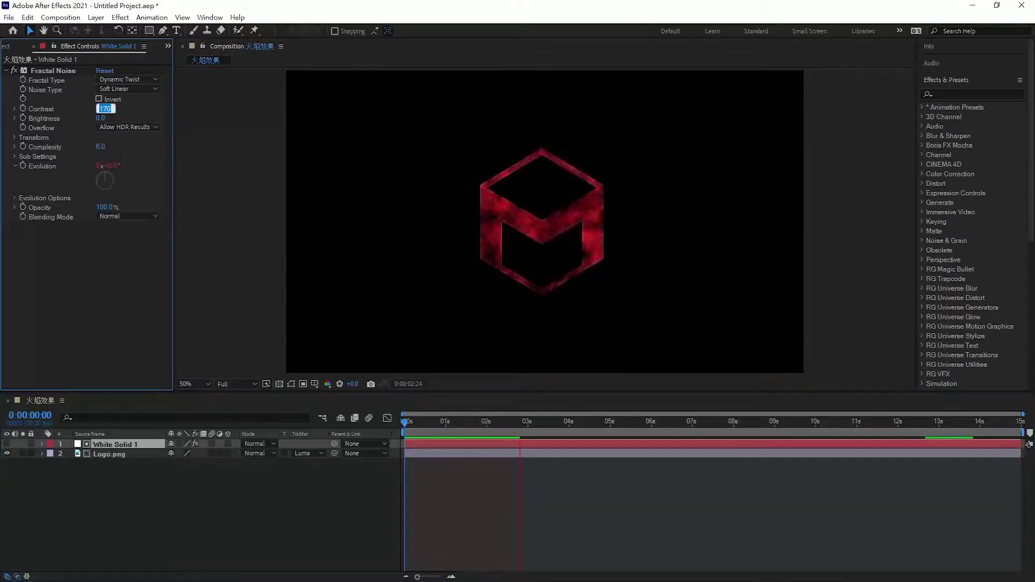
{"action": "type", "text": "250"}
{"action": "key", "text": "Return"}
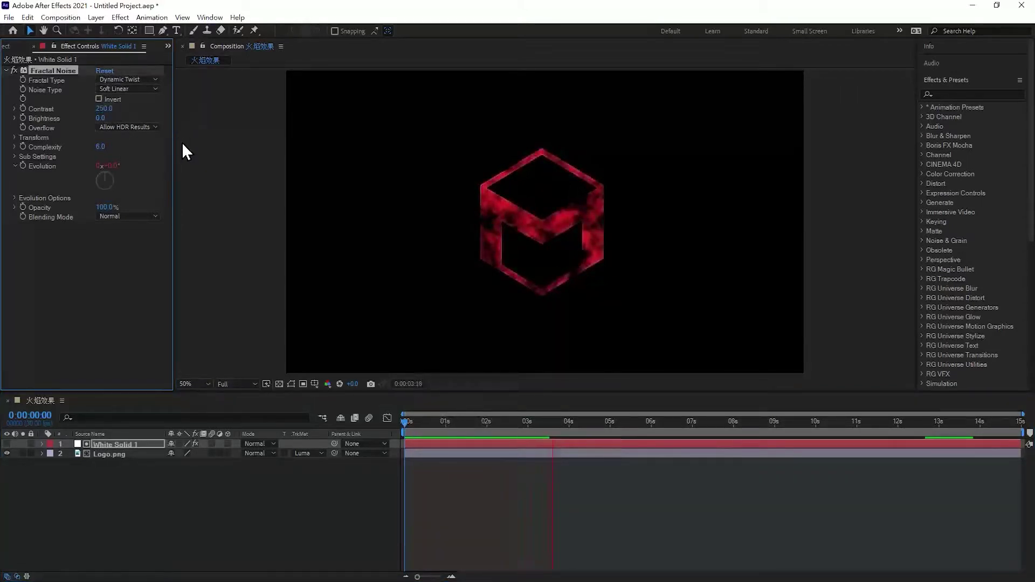
- Set the Fractal Noise brightness to -20 and preview the masked logo
{"action": "left_click_drag", "start_coordinate": [102, 119], "coordinate": [96, 118]}
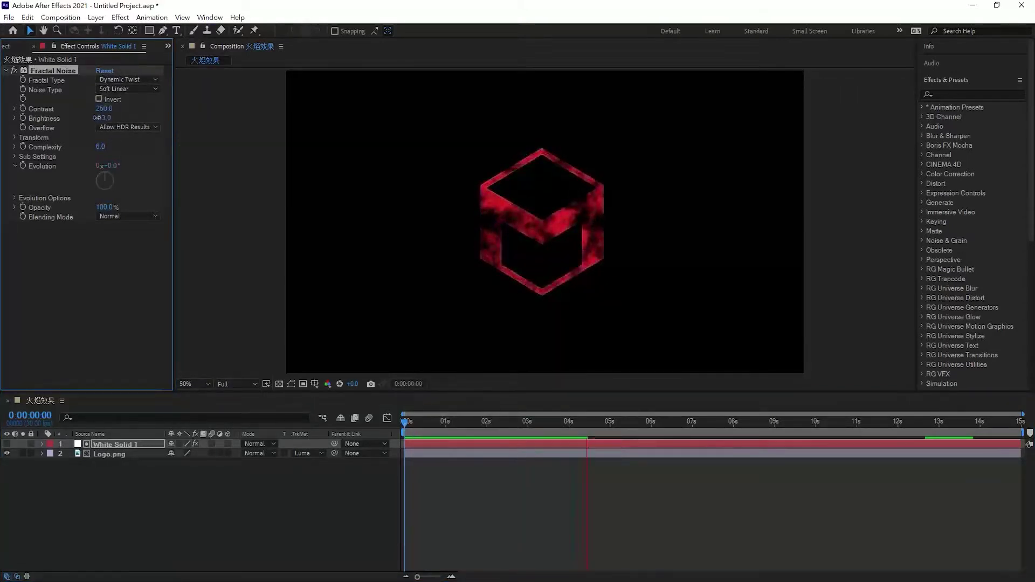
{"action": "left_click", "coordinate": [102, 119]}
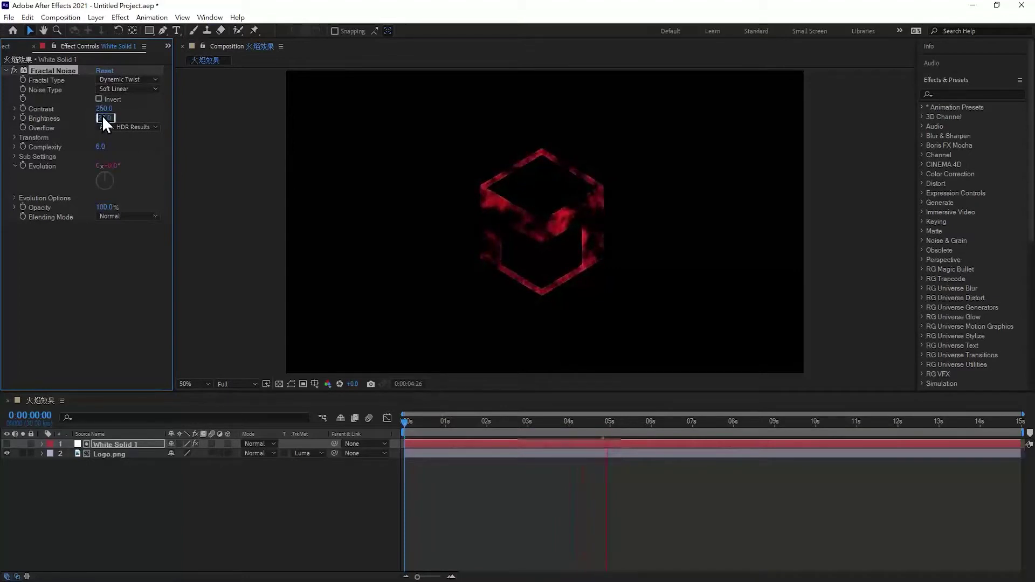
{"action": "type", "text": "-20"}
{"action": "key", "text": "Return"}
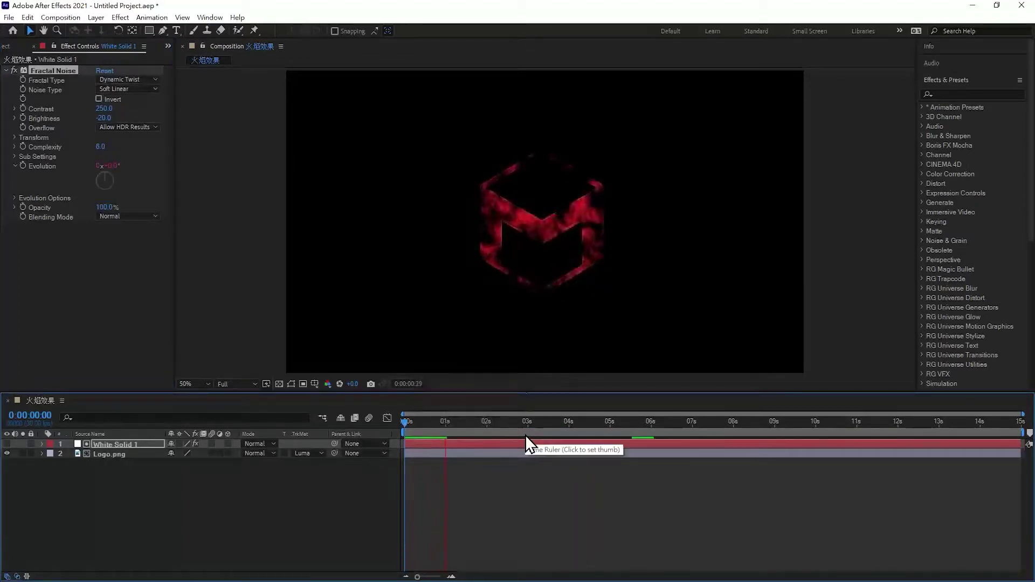
{"action": "key", "text": "space"}
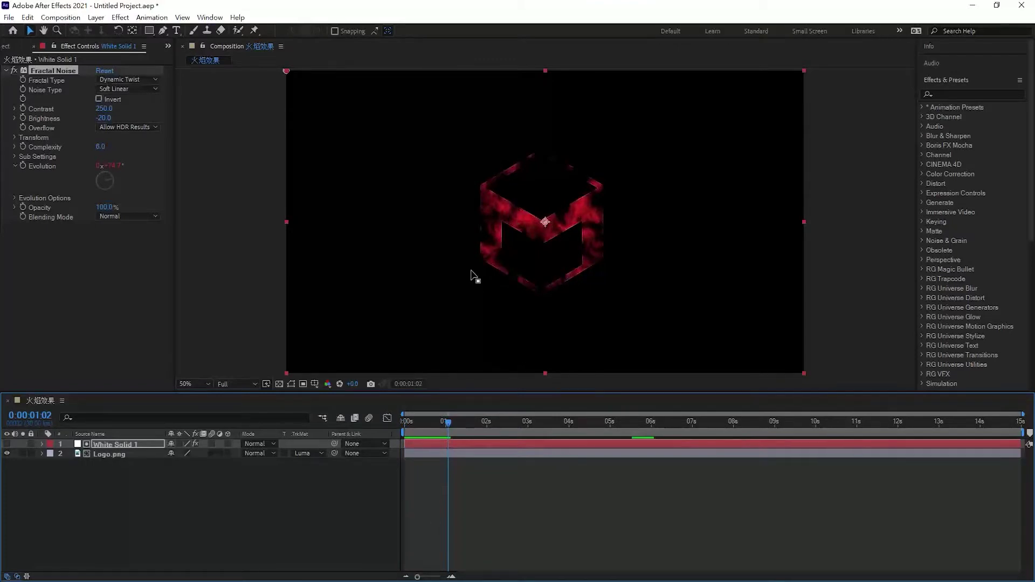
- Pre-compose the white solid and Logo.png layers into a new composition named 文字效果
{"action": "left_click", "coordinate": [118, 445]}
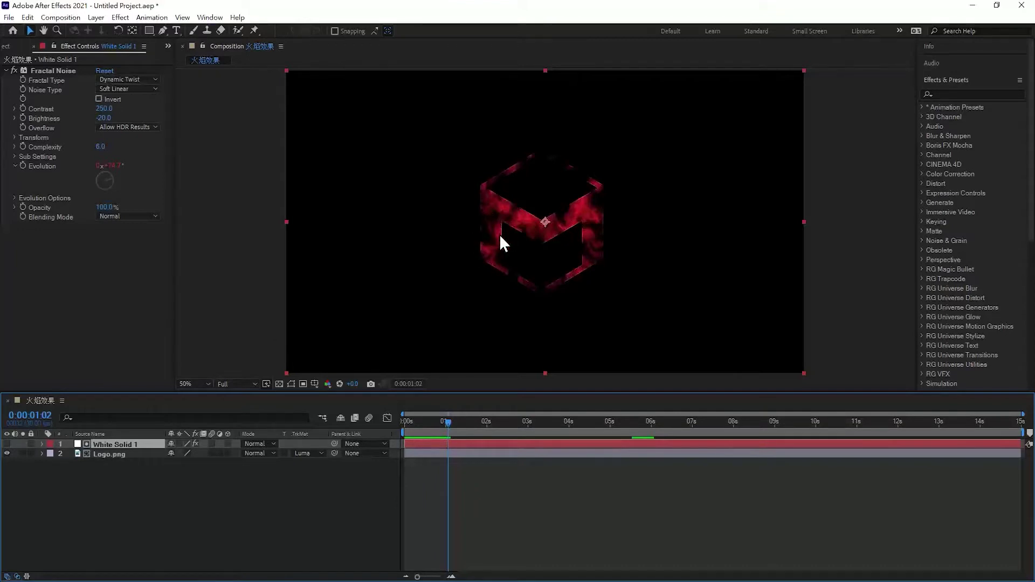
{"action": "left_click", "coordinate": [178, 506]}
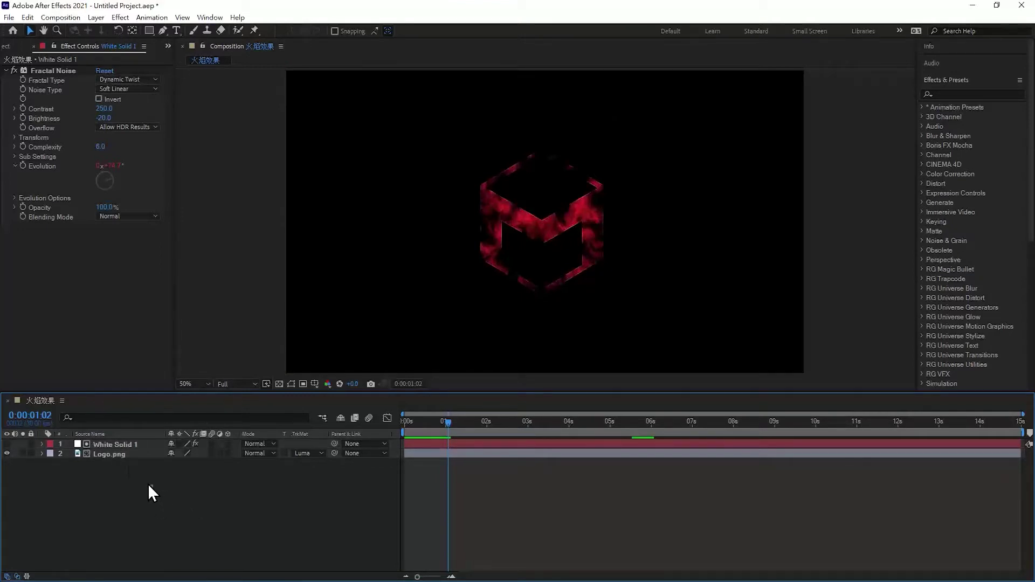
{"action": "left_click", "coordinate": [10, 48]}
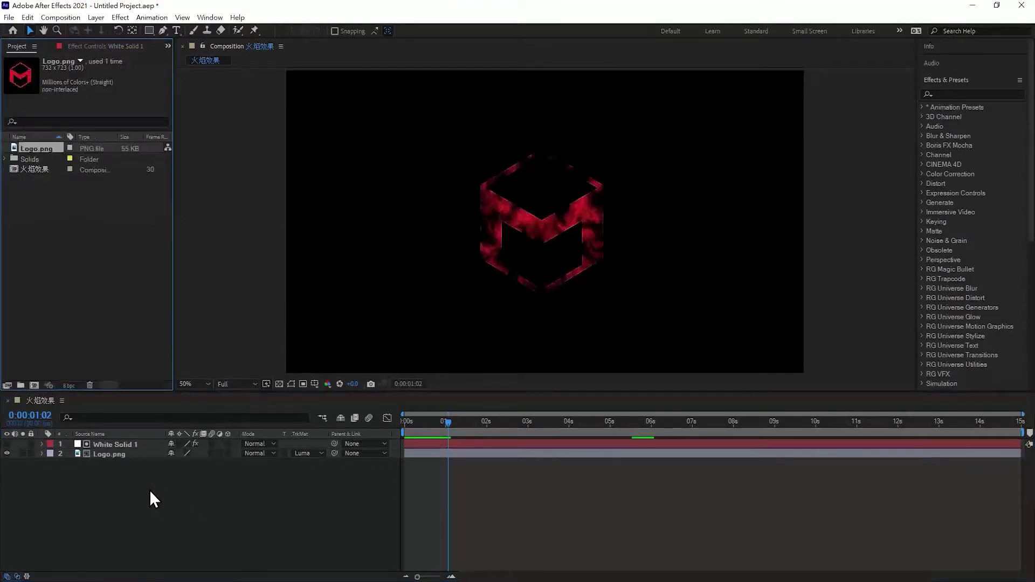
{"action": "left_click_drag", "start_coordinate": [150, 489], "coordinate": [109, 442]}
{"action": "right_click", "coordinate": [131, 450]}
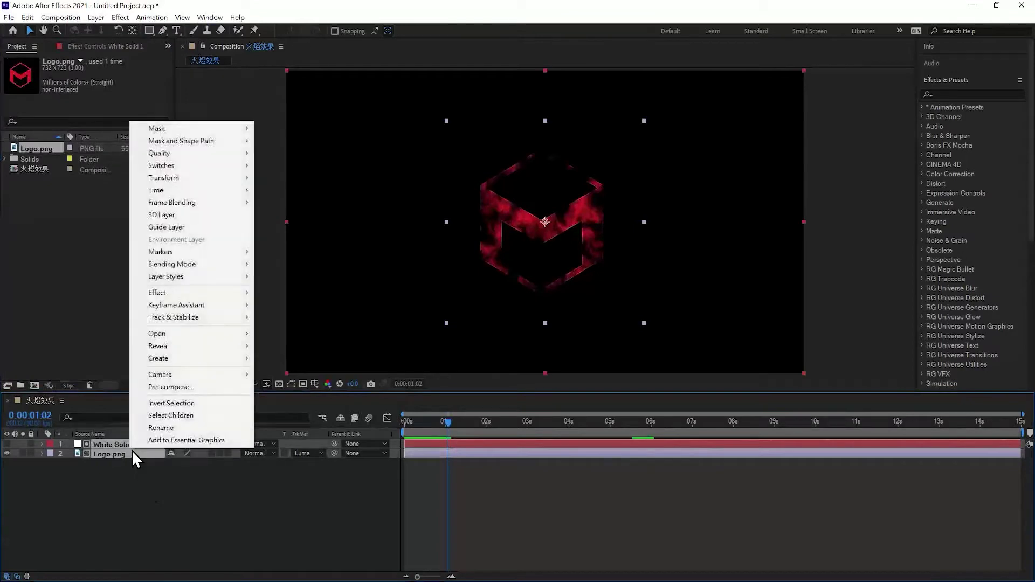
{"action": "left_click", "coordinate": [173, 387]}
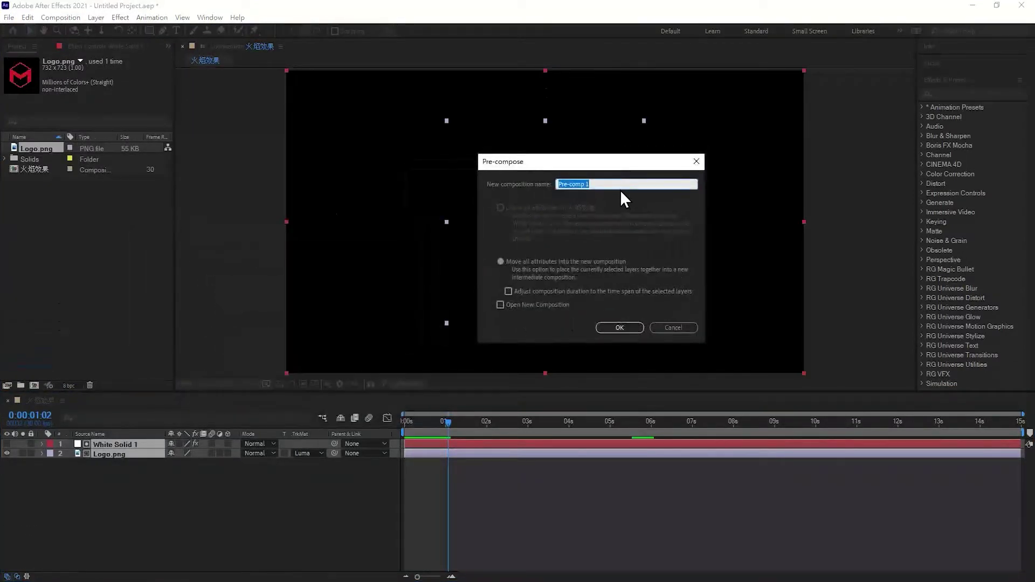
{"action": "key", "text": "BackSpace"}
{"action": "type", "text": "文字效果"}
{"action": "key", "text": "Return"}
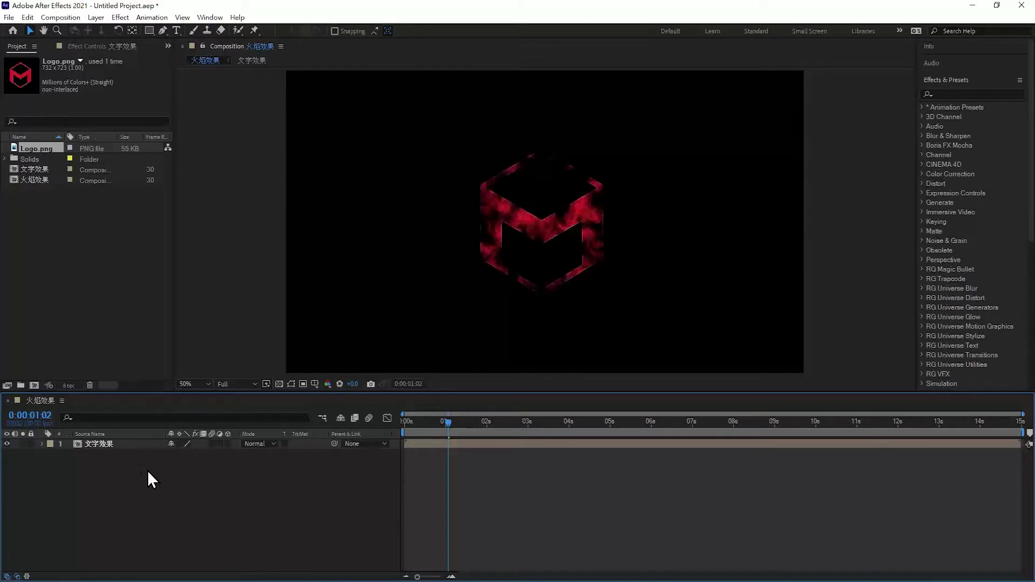
- Add Logo.png from the project beneath the 文字效果 pre-comp and create a new white solid above both layers
{"action": "key", "text": "ctrl+slash"}
{"action": "left_click", "coordinate": [206, 532]}
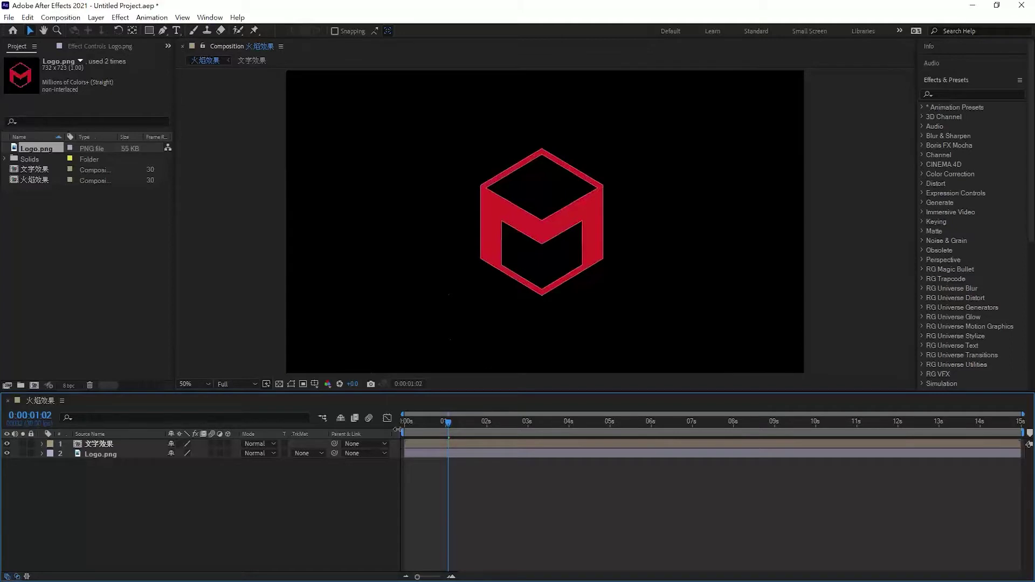
{"action": "right_click", "coordinate": [178, 509]}
{"action": "mouse_move", "coordinate": [252, 366]}
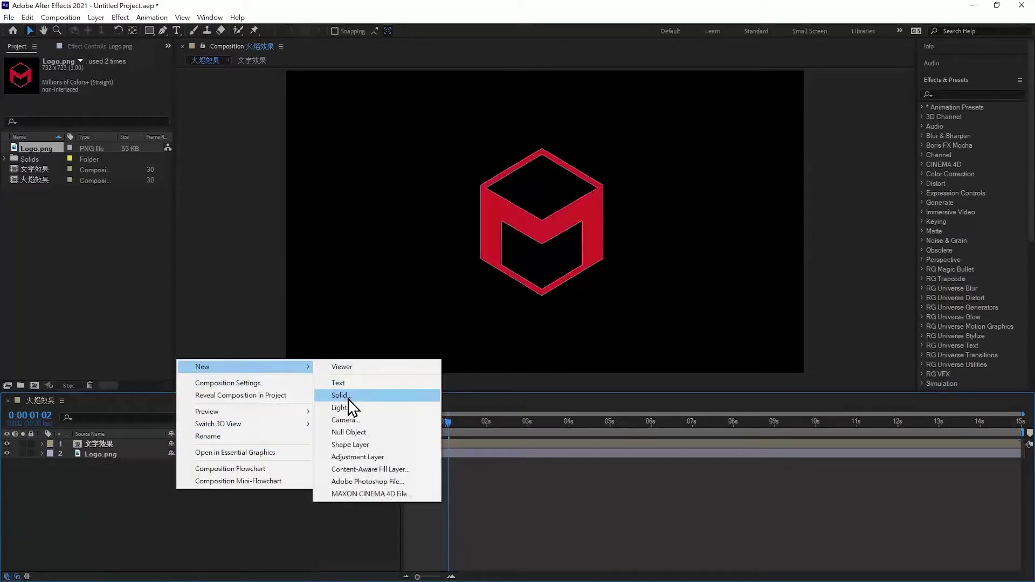
{"action": "left_click", "coordinate": [348, 399]}
{"action": "left_click", "coordinate": [522, 388]}
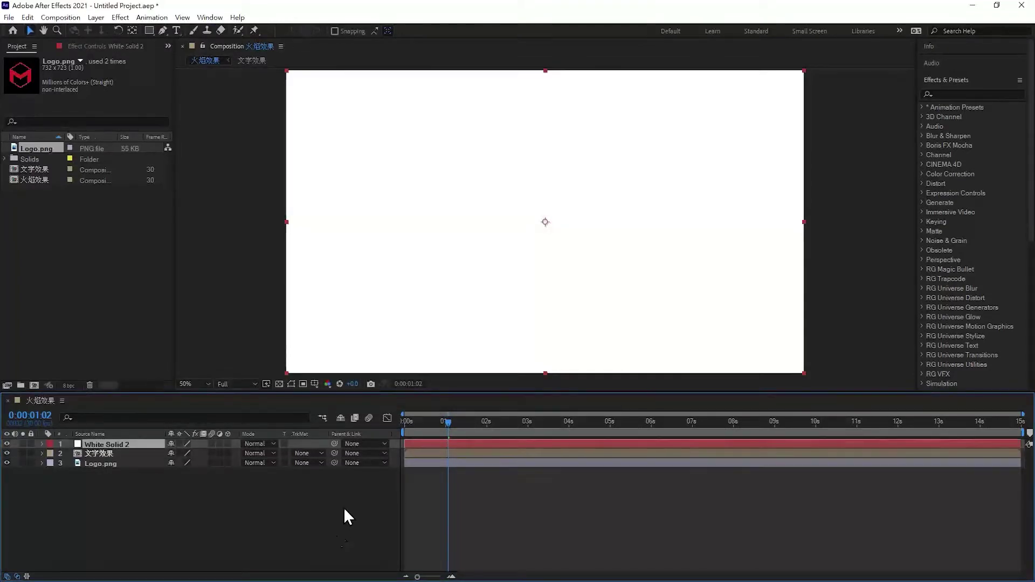
- Apply the RG Trapcode Particular effect to the new white solid
{"action": "left_click", "coordinate": [121, 17]}
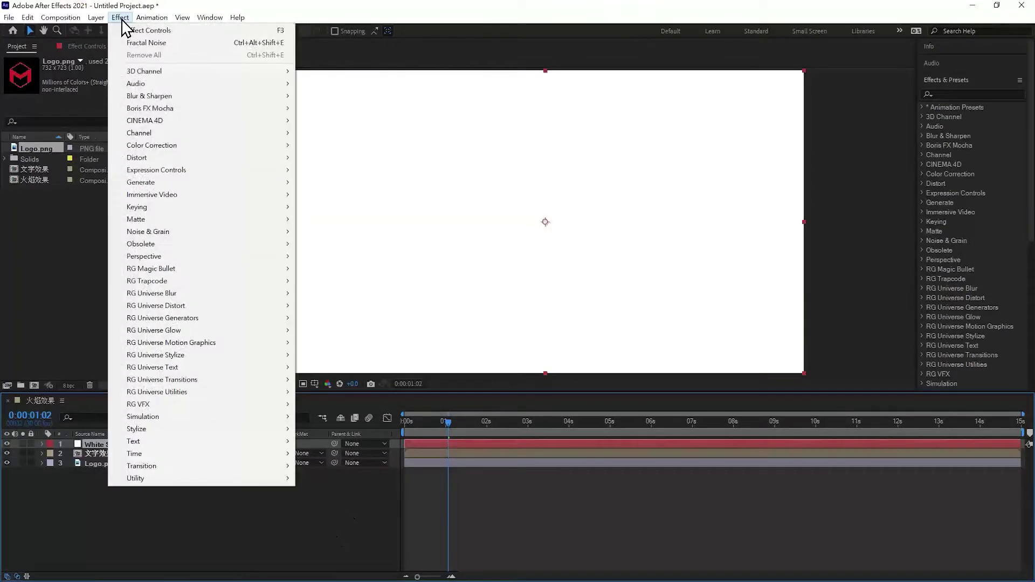
{"action": "mouse_move", "coordinate": [208, 286]}
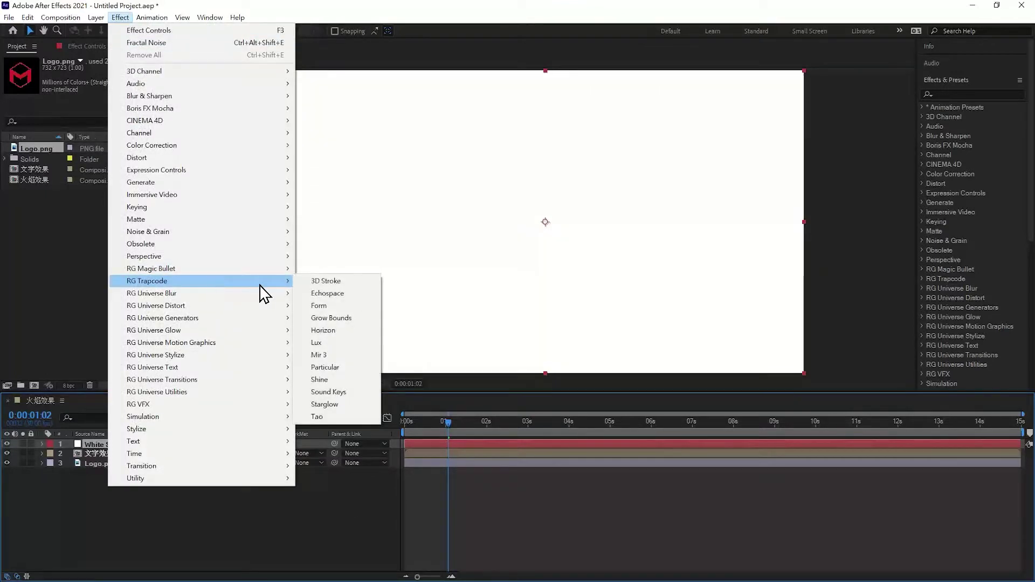
{"action": "left_click", "coordinate": [335, 368]}
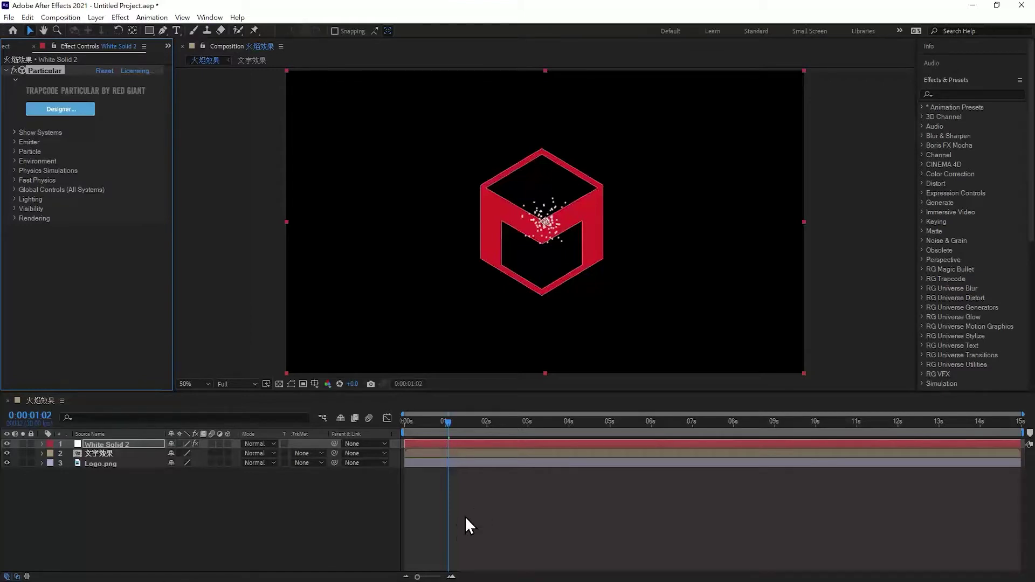
{"action": "left_click", "coordinate": [53, 110]}
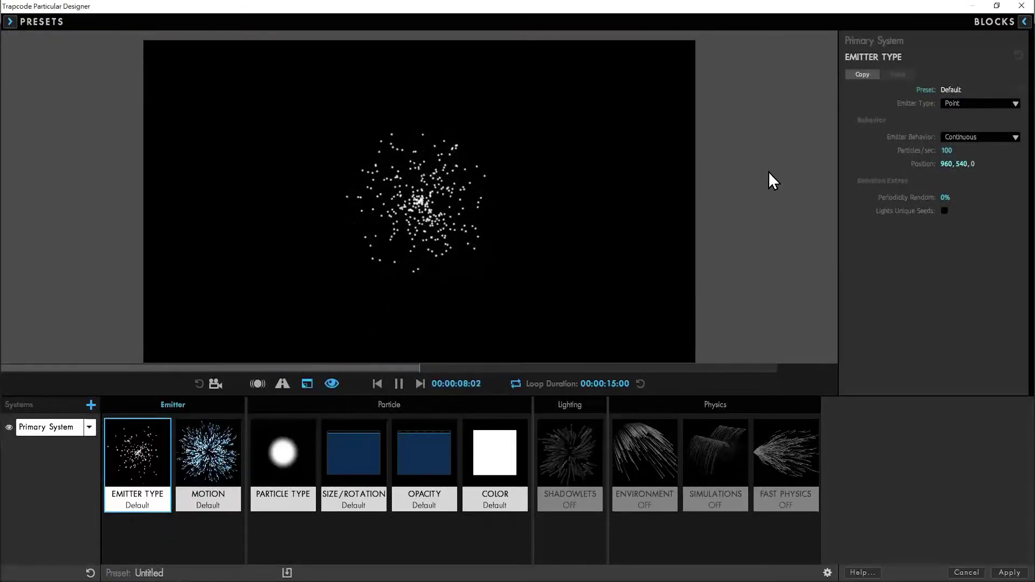
{"action": "left_click", "coordinate": [1006, 106]}
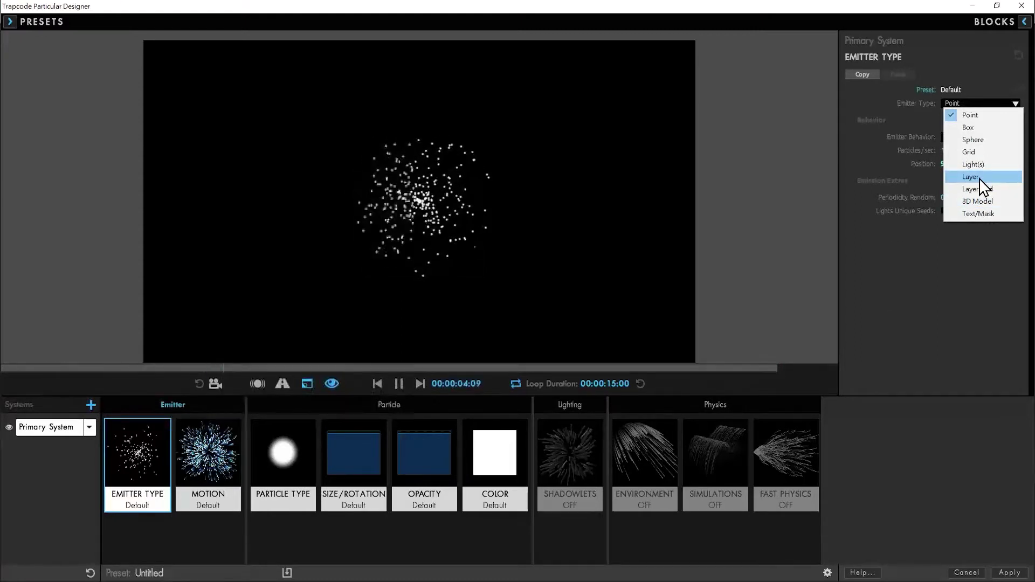
{"action": "left_click", "coordinate": [971, 177]}
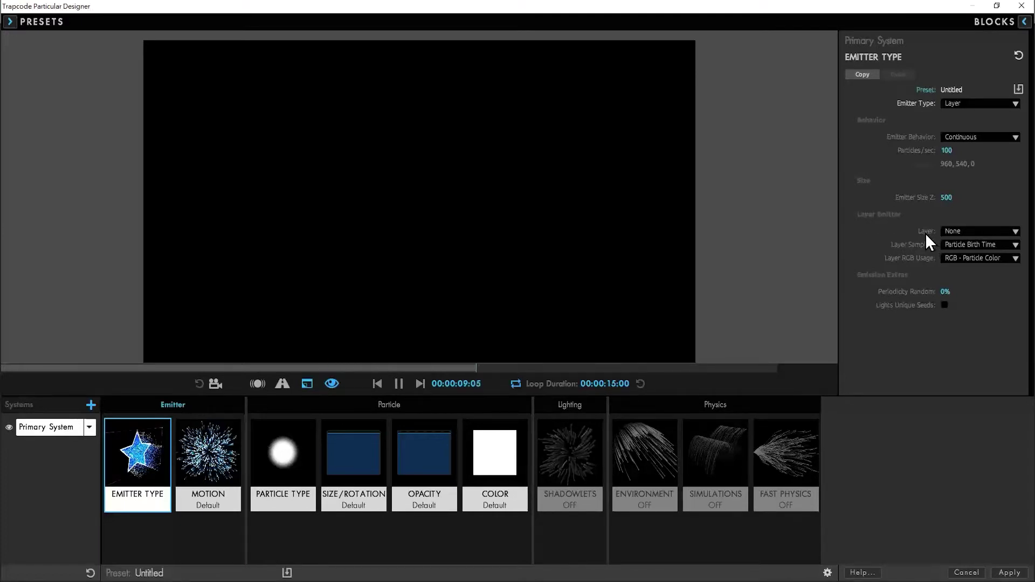
{"action": "left_click", "coordinate": [990, 232]}
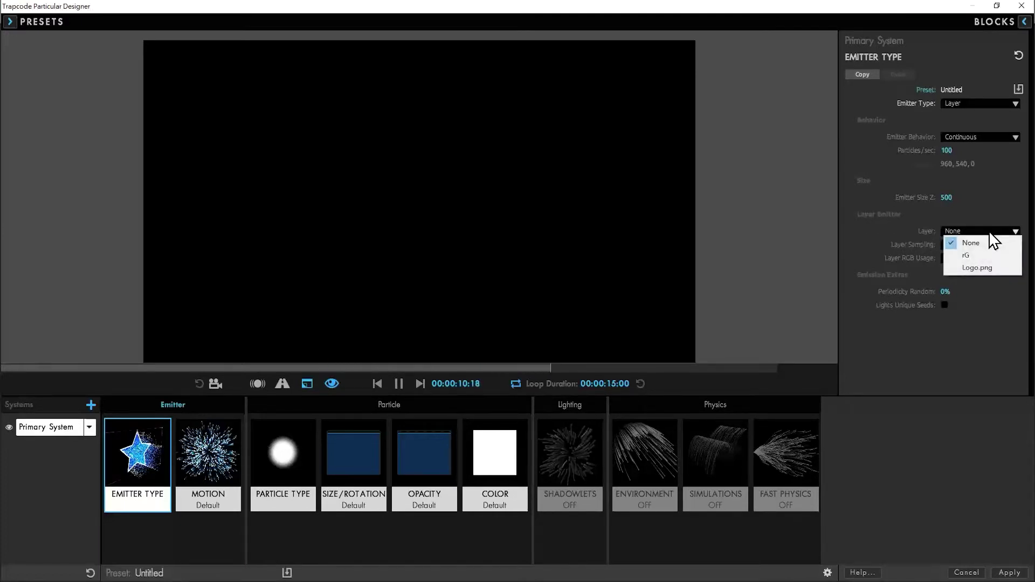
{"action": "left_click", "coordinate": [980, 267]}
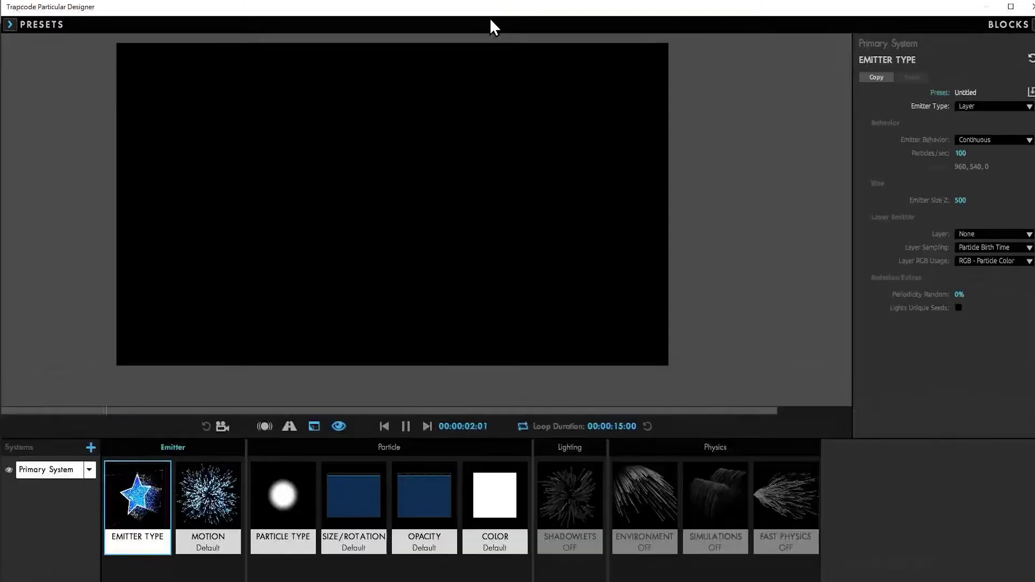
{"action": "left_click_drag", "start_coordinate": [489, 18], "coordinate": [597, 9]}
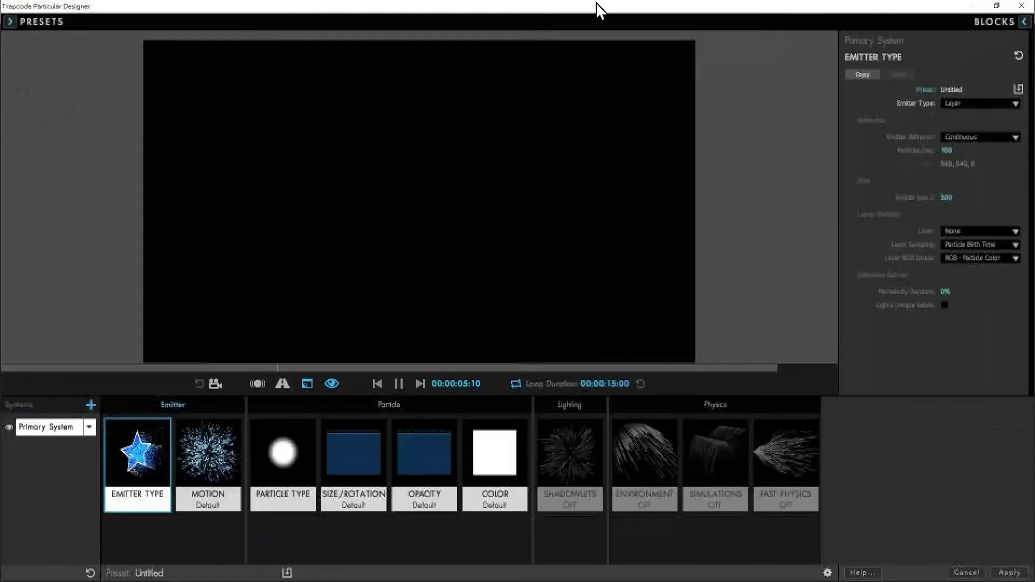
{"action": "left_click", "coordinate": [992, 232]}
{"action": "left_click", "coordinate": [982, 267]}
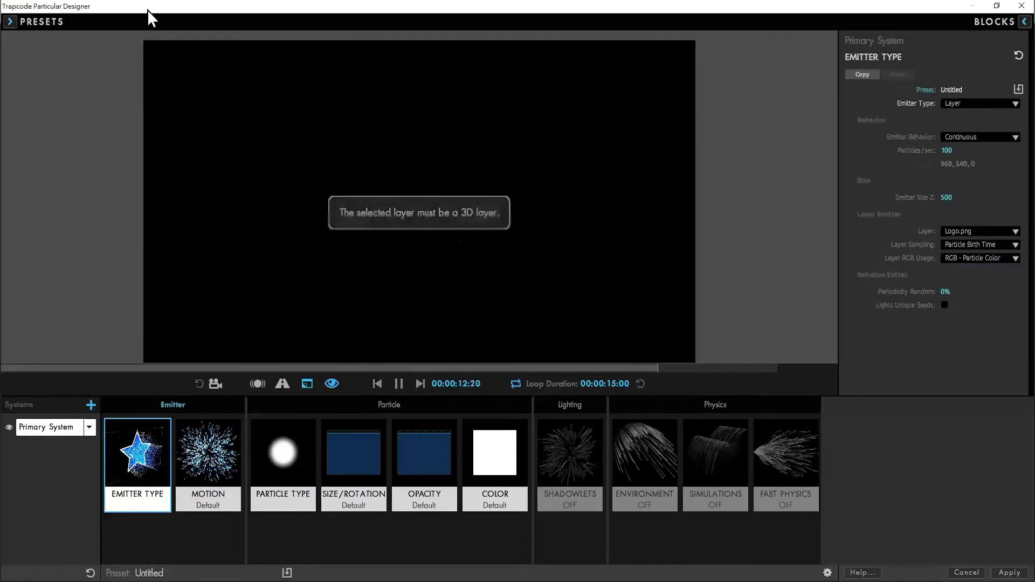
{"action": "left_click_drag", "start_coordinate": [167, 12], "coordinate": [517, 23]}
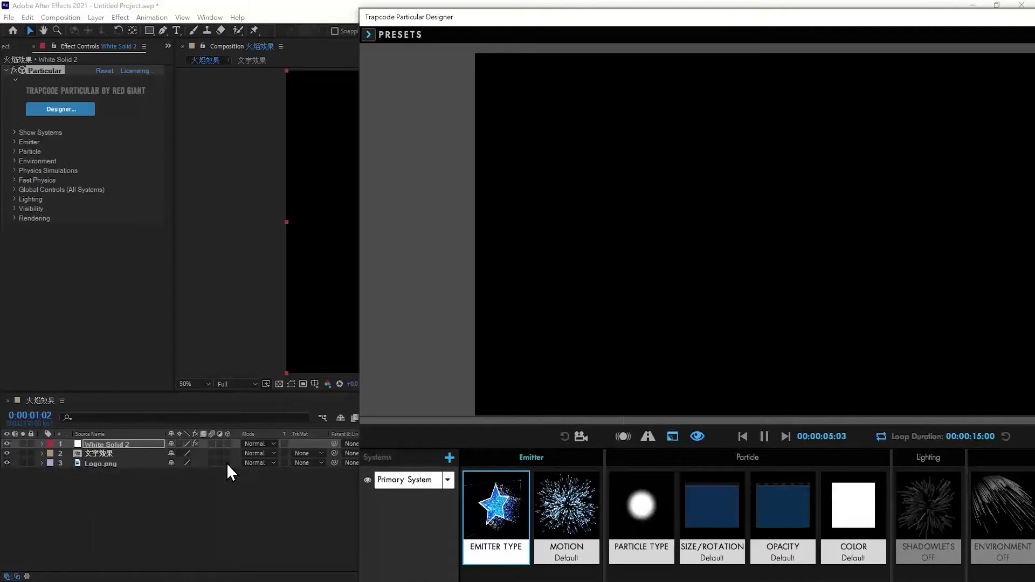
{"action": "left_click_drag", "start_coordinate": [879, 22], "coordinate": [501, 21]}
{"action": "left_click", "coordinate": [1011, 23]}
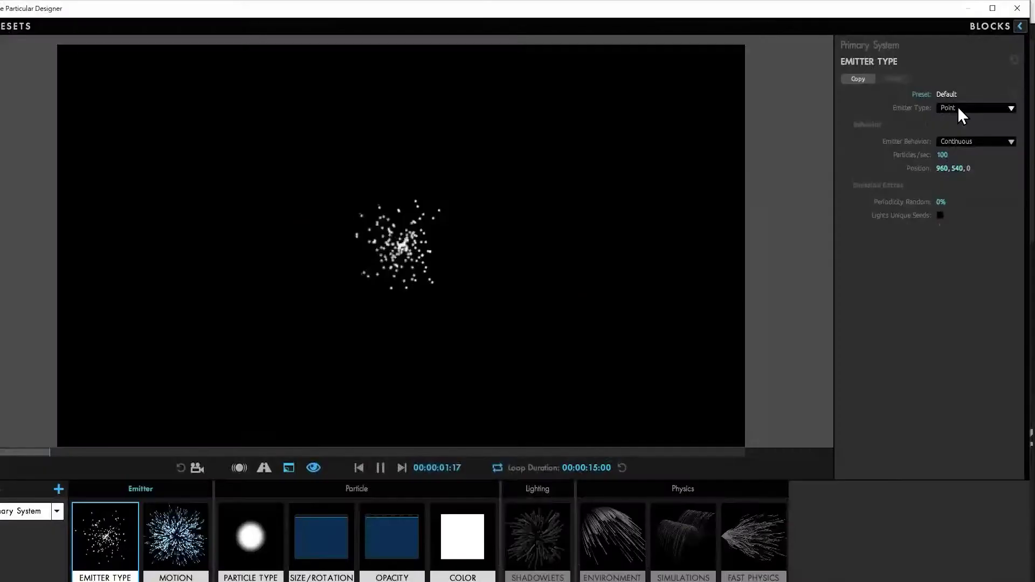
- In the Particular Designer, set the emitter type to Layer and choose Logo.png as the emitter layer
{"action": "left_click", "coordinate": [959, 107]}
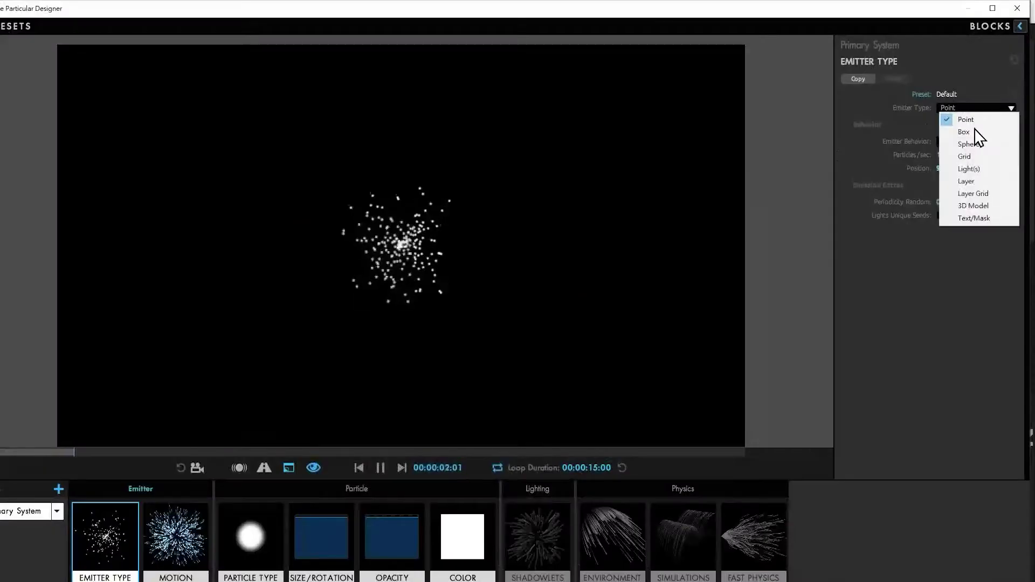
{"action": "left_click", "coordinate": [981, 183]}
{"action": "left_click", "coordinate": [962, 235]}
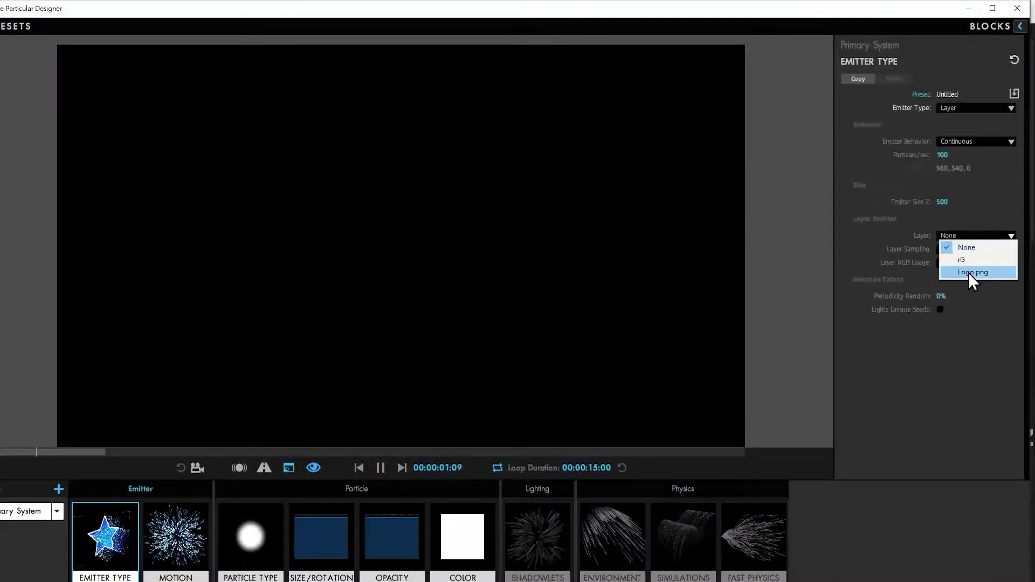
{"action": "left_click", "coordinate": [968, 273]}
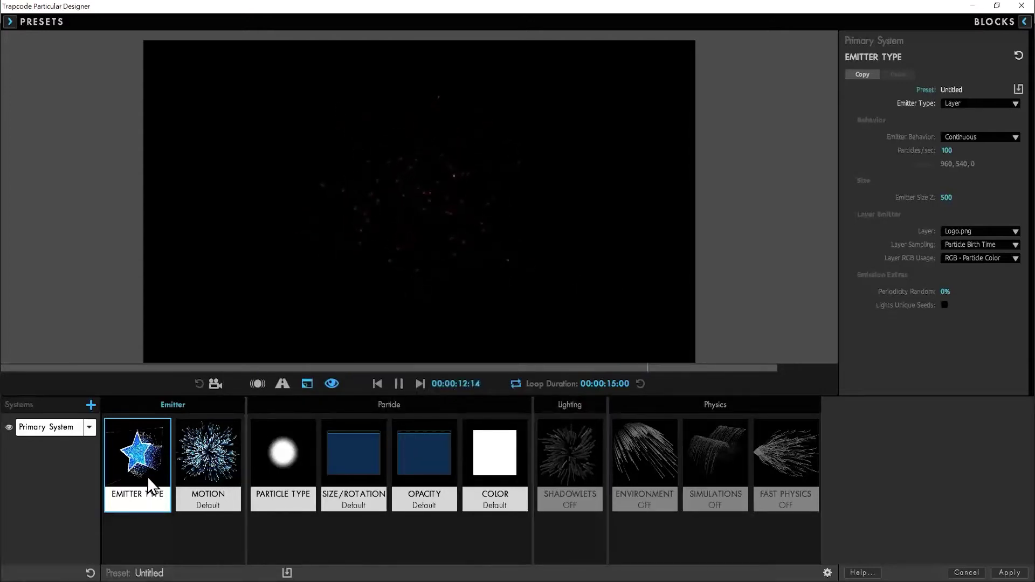
- Stop the particle preview, rewind it to the start and set the emitter's particles per second to 5000
{"action": "left_click", "coordinate": [218, 458]}
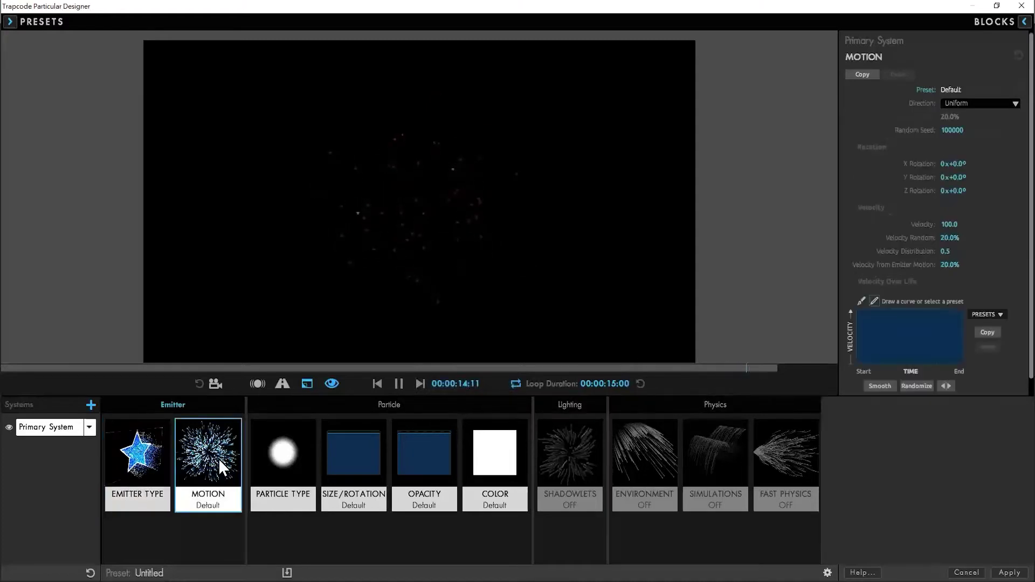
{"action": "left_click", "coordinate": [153, 474]}
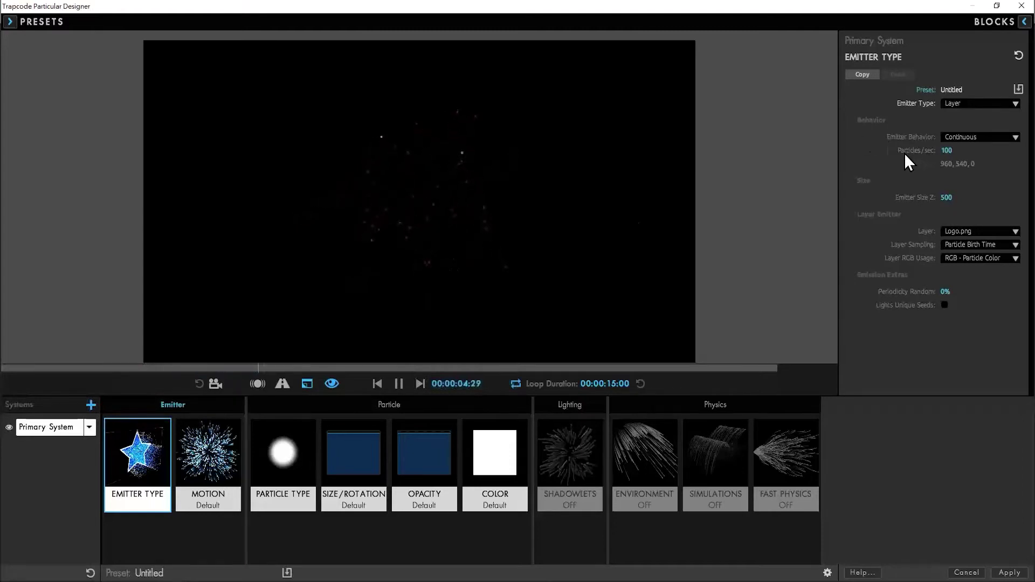
{"action": "left_click", "coordinate": [398, 384]}
{"action": "left_click", "coordinate": [377, 384]}
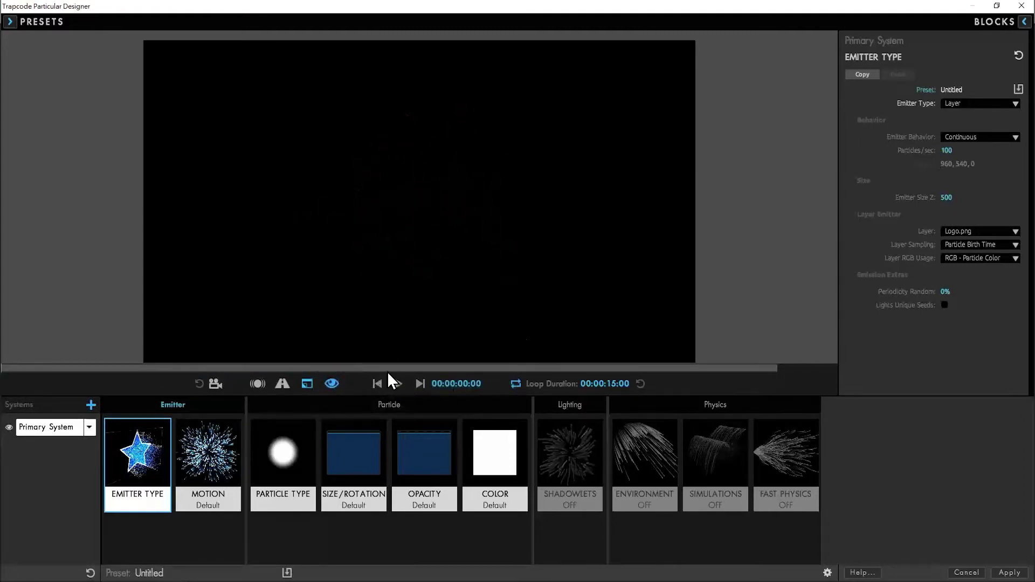
{"action": "left_click", "coordinate": [947, 151]}
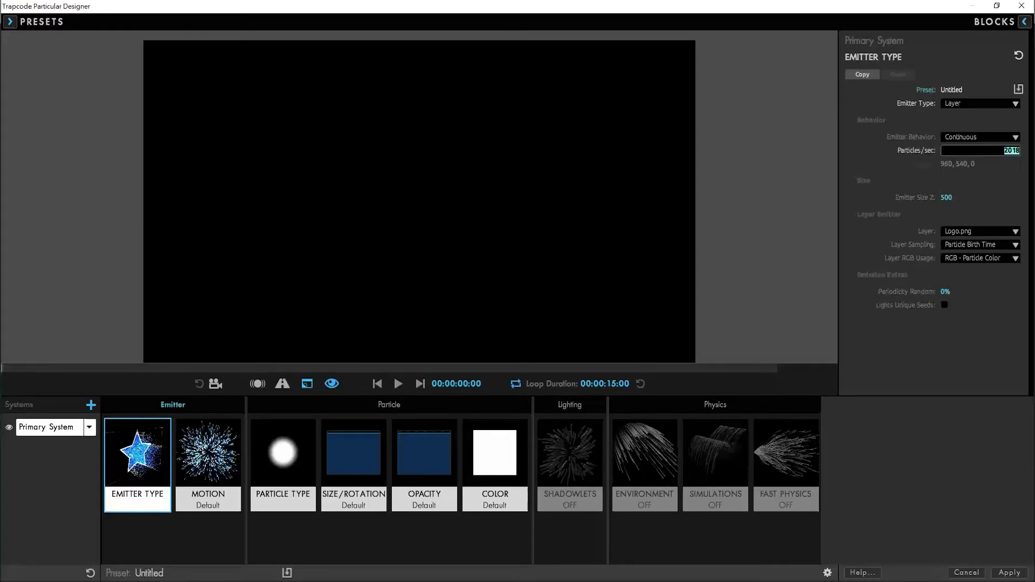
{"action": "type", "text": "5000"}
{"action": "key", "text": "Return"}
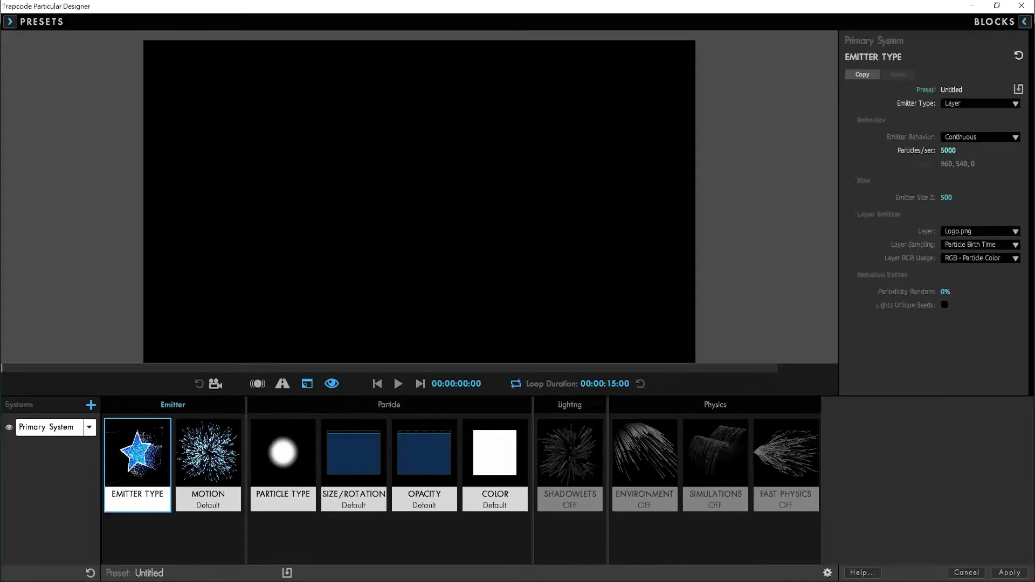
- Preview the denser particle animation and return the Designer's playback to the start
{"action": "left_click", "coordinate": [398, 384]}
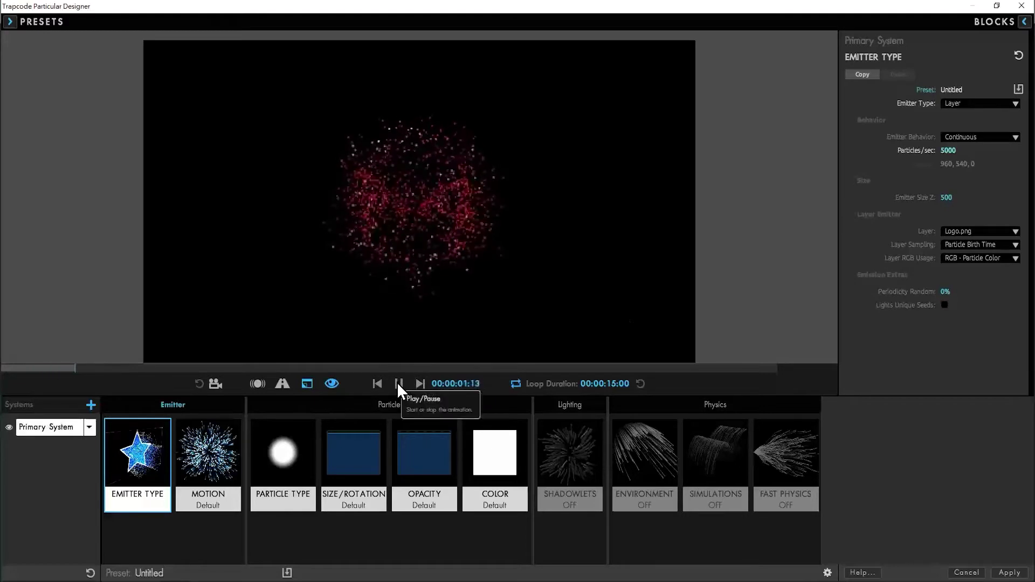
{"action": "left_click", "coordinate": [398, 384]}
{"action": "left_click", "coordinate": [399, 384]}
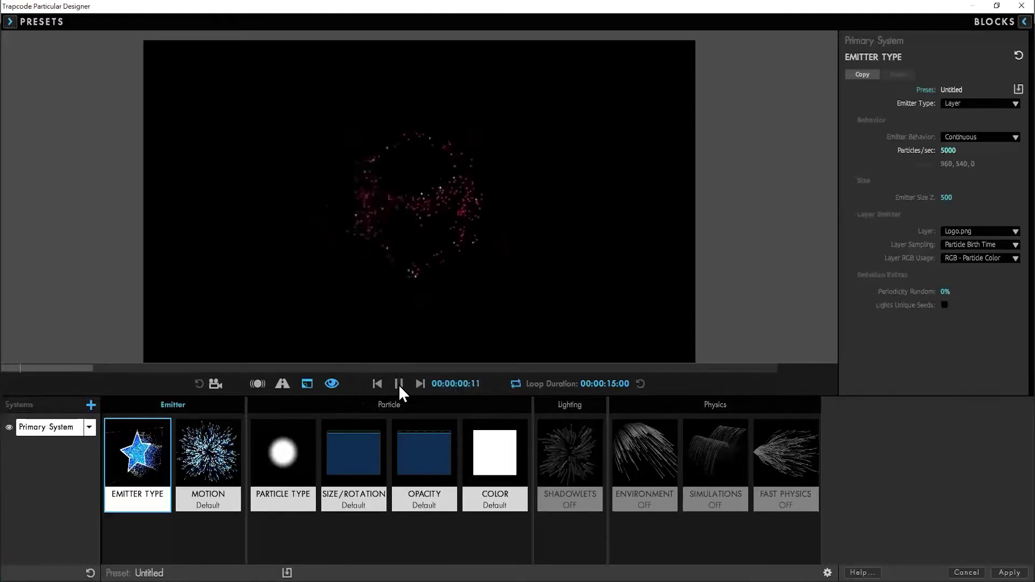
{"action": "left_click", "coordinate": [376, 382]}
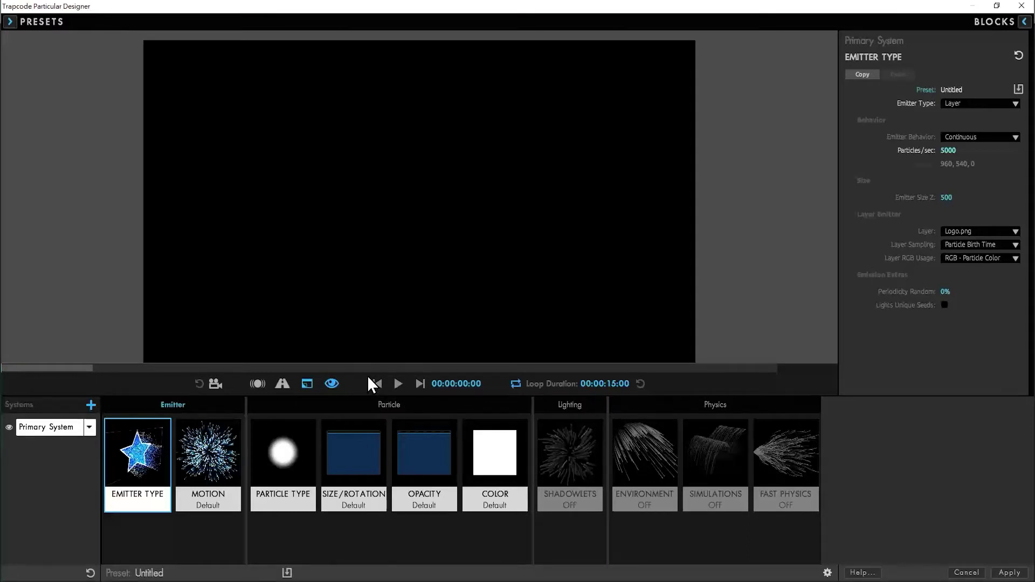
- In the emitter's Motion settings, set Velocity Distribution to 5.0
{"action": "left_click", "coordinate": [197, 460]}
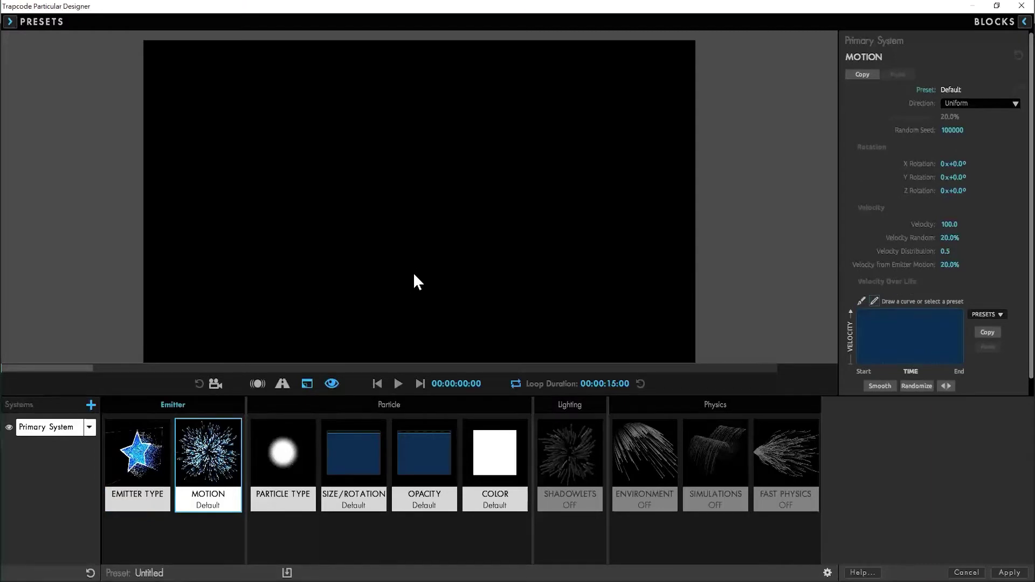
{"action": "scroll", "coordinate": [955, 277], "scroll_direction": "down", "scroll_amount": 1}
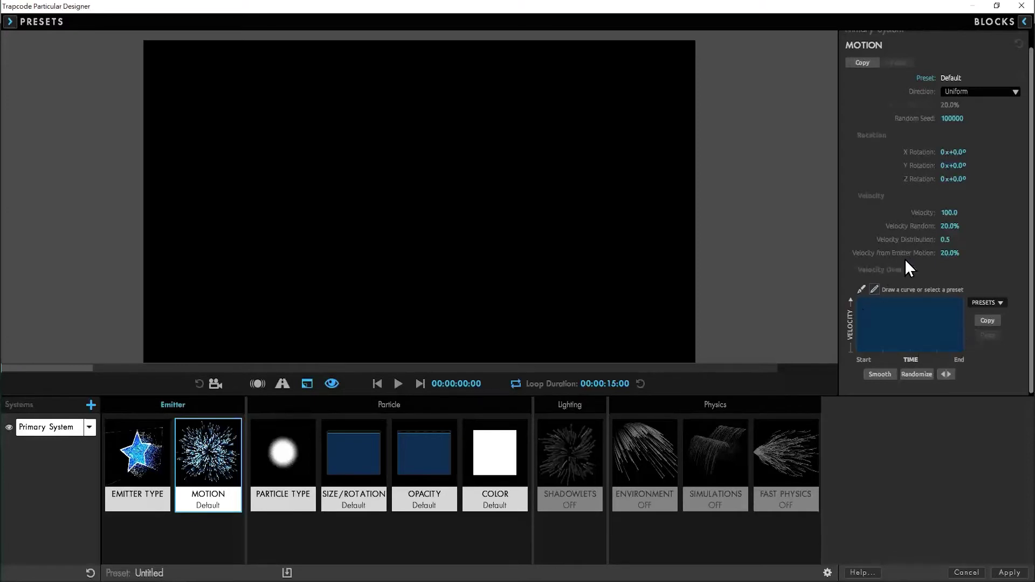
{"action": "left_click", "coordinate": [1001, 303]}
{"action": "left_click", "coordinate": [1024, 22]}
{"action": "left_click", "coordinate": [742, 76]}
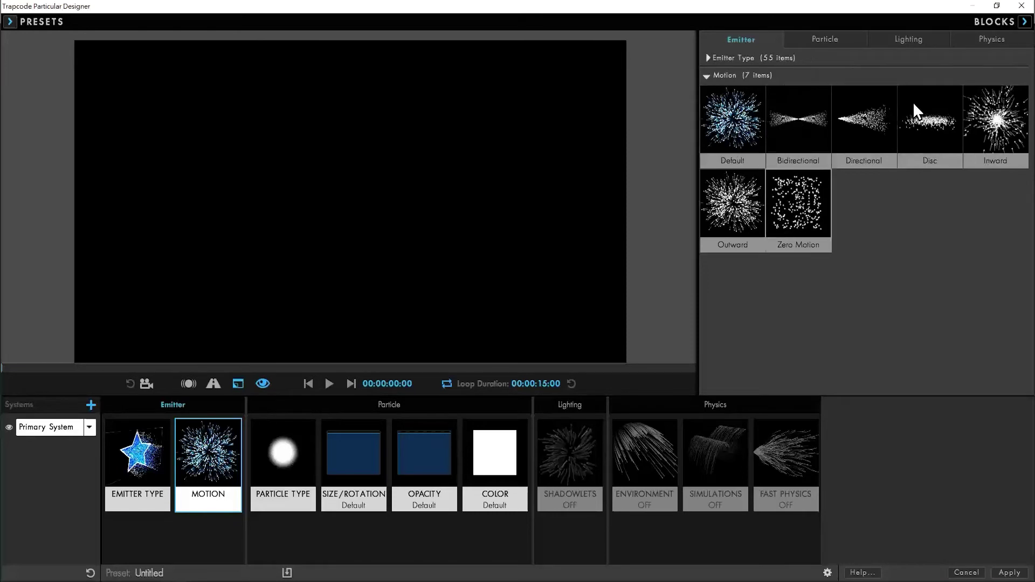
{"action": "left_click", "coordinate": [910, 39]}
{"action": "left_click", "coordinate": [826, 39]}
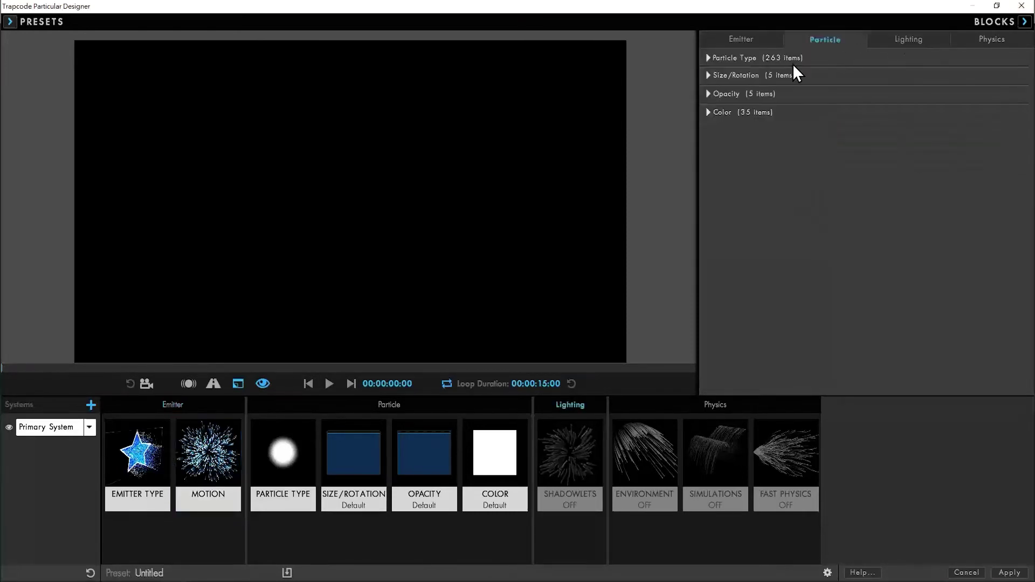
{"action": "left_click", "coordinate": [738, 93]}
{"action": "left_click", "coordinate": [1024, 21]}
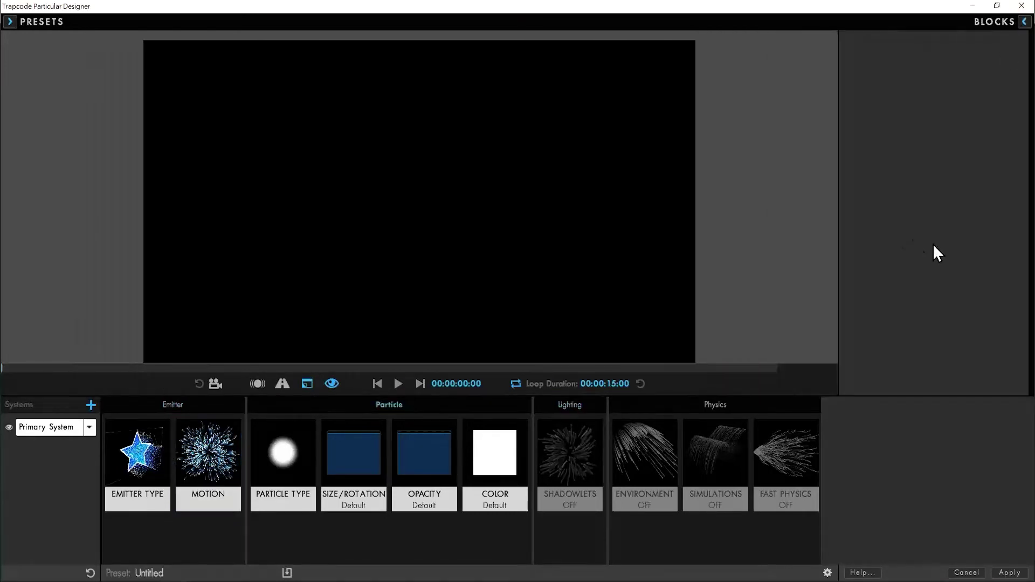
- Apply the early-peak, tapering curve preset to the emitter's Velocity Over Life and preview the particle motion from the start
{"action": "left_click", "coordinate": [210, 457]}
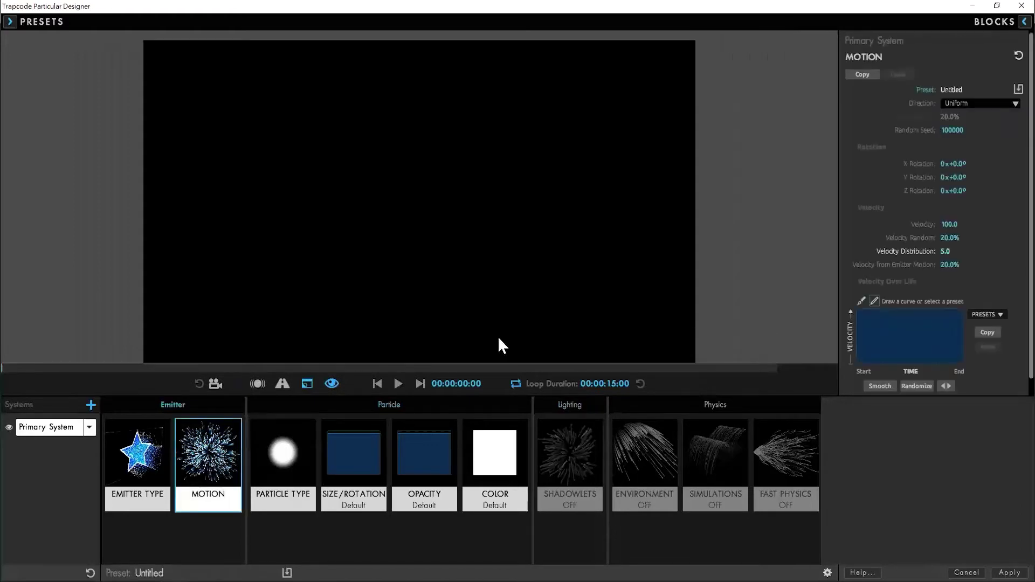
{"action": "left_click", "coordinate": [998, 316]}
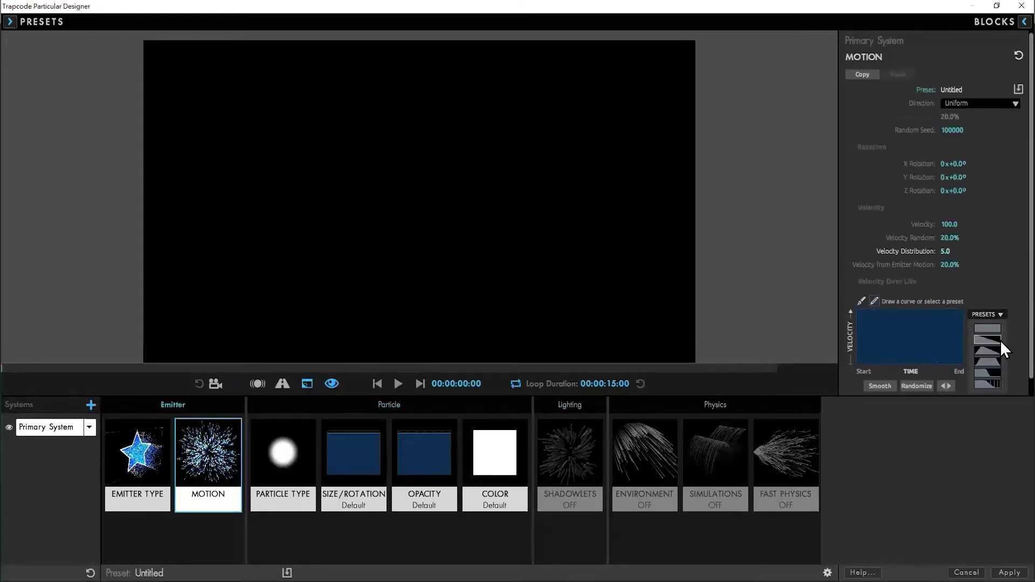
{"action": "left_click", "coordinate": [990, 350]}
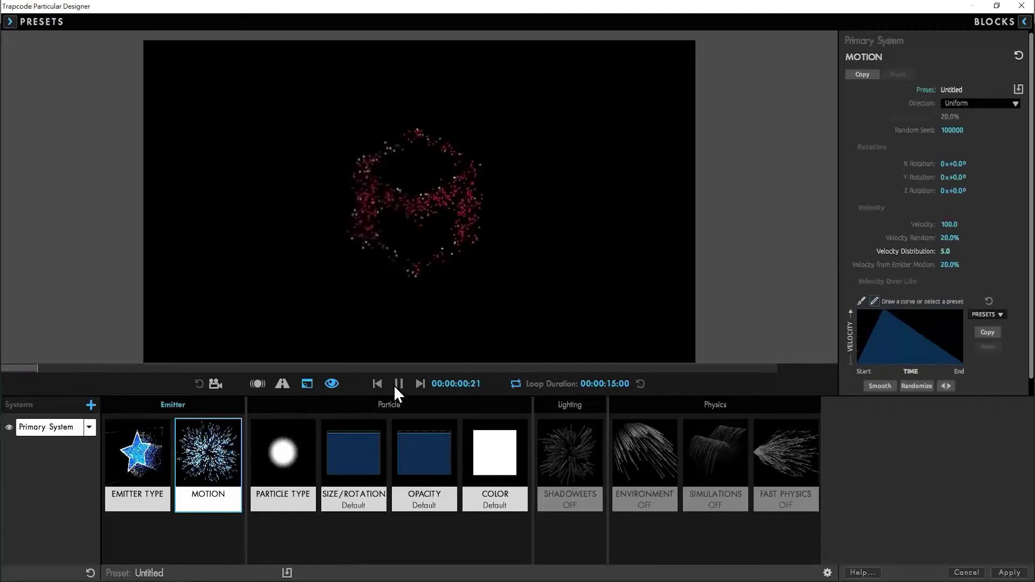
{"action": "left_click", "coordinate": [377, 383]}
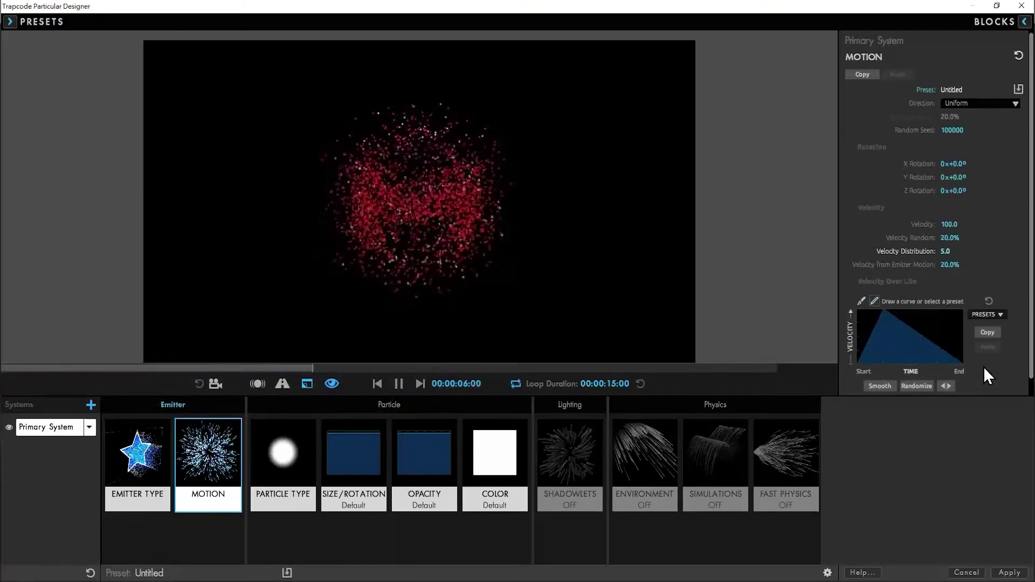
- Keep the particle type as Sphere, set Life to 4 seconds with Life Random at 100%, and preview the particles
{"action": "left_click", "coordinate": [294, 451]}
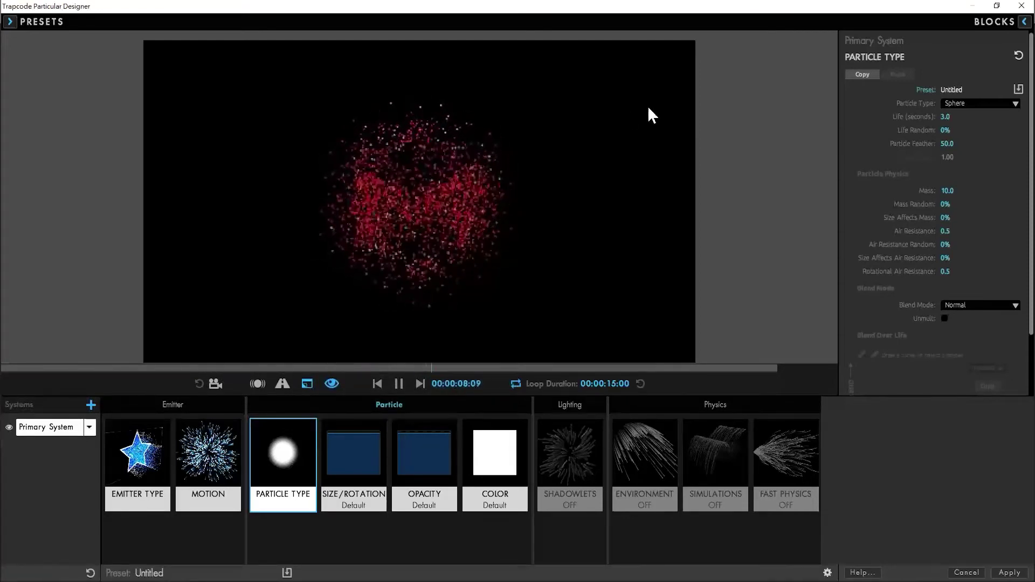
{"action": "left_click", "coordinate": [978, 104]}
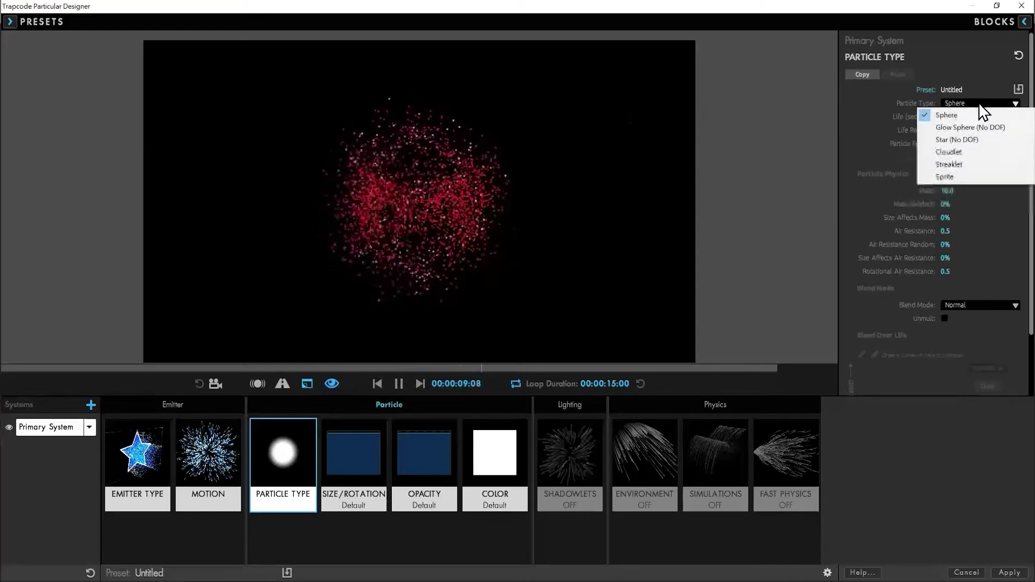
{"action": "left_click", "coordinate": [948, 116]}
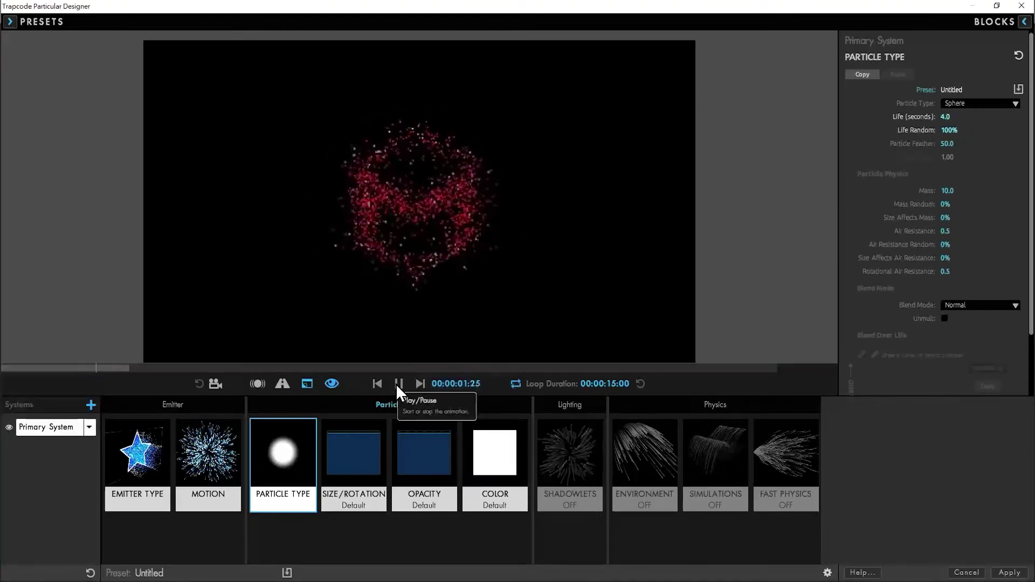
{"action": "left_click", "coordinate": [398, 385]}
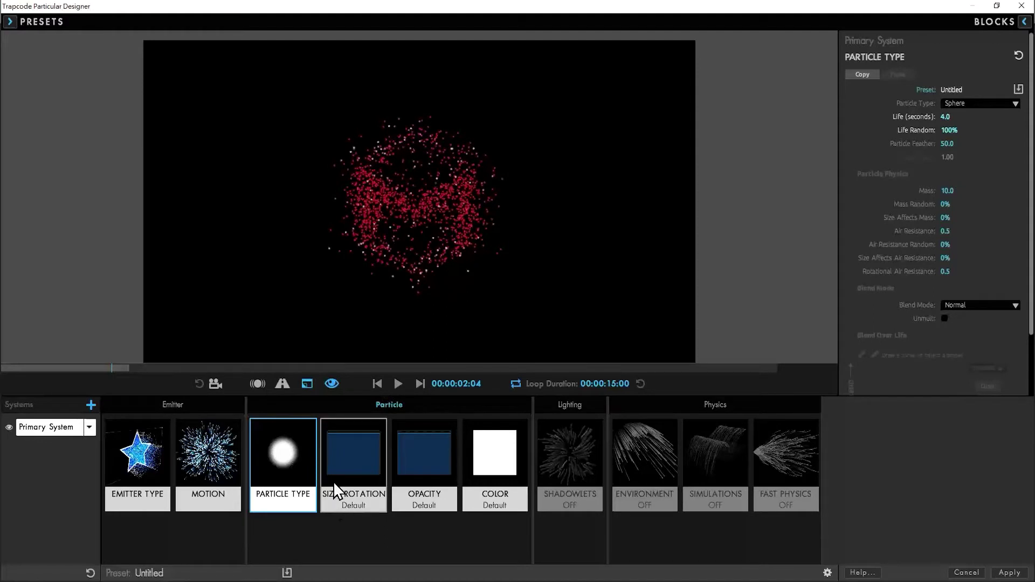
- Apply the early-peak, tapering curve preset to the particles' Size Over Life, preview it and rewind to the start
{"action": "left_click", "coordinate": [364, 476]}
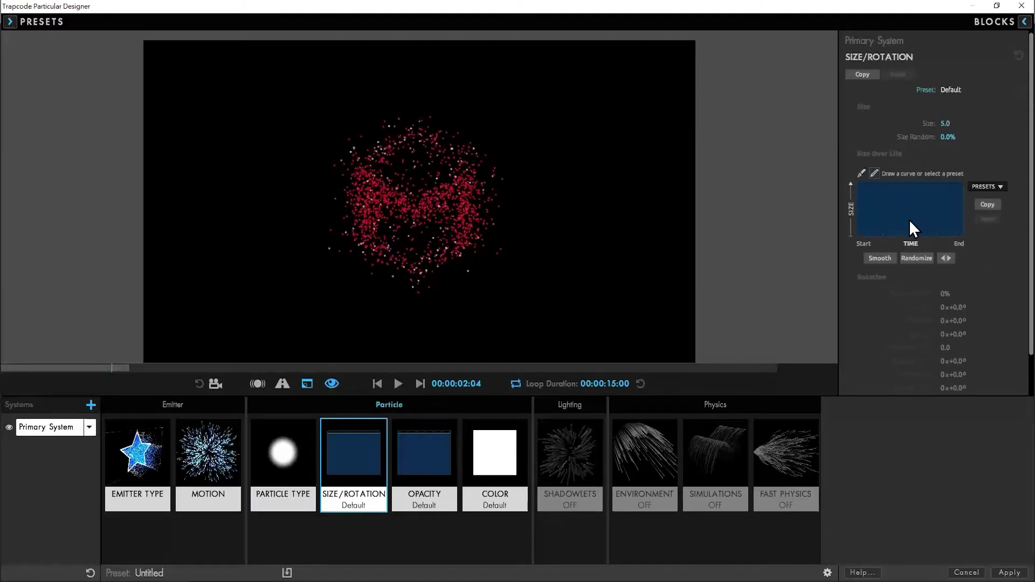
{"action": "left_click", "coordinate": [998, 187]}
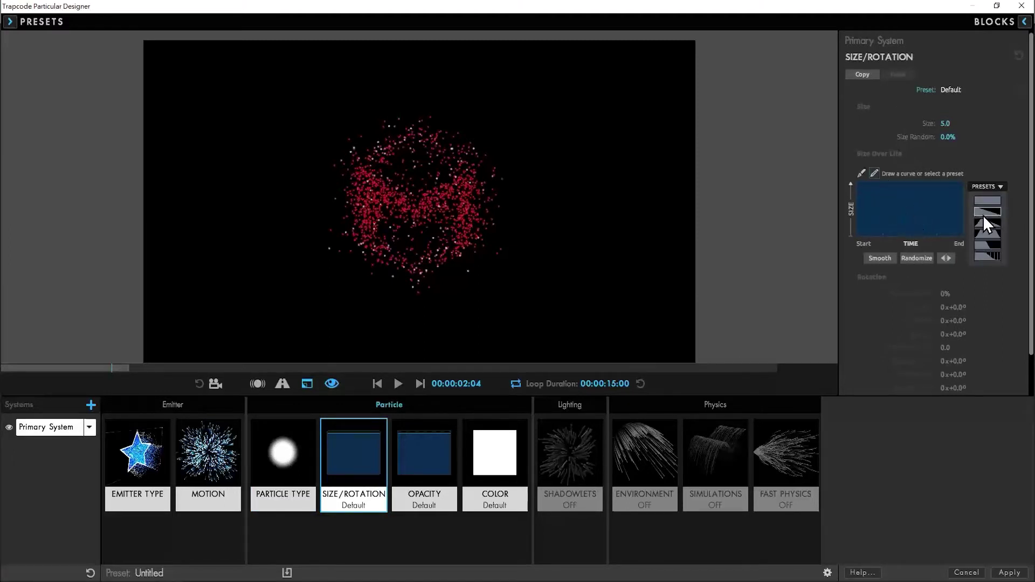
{"action": "left_click", "coordinate": [982, 224]}
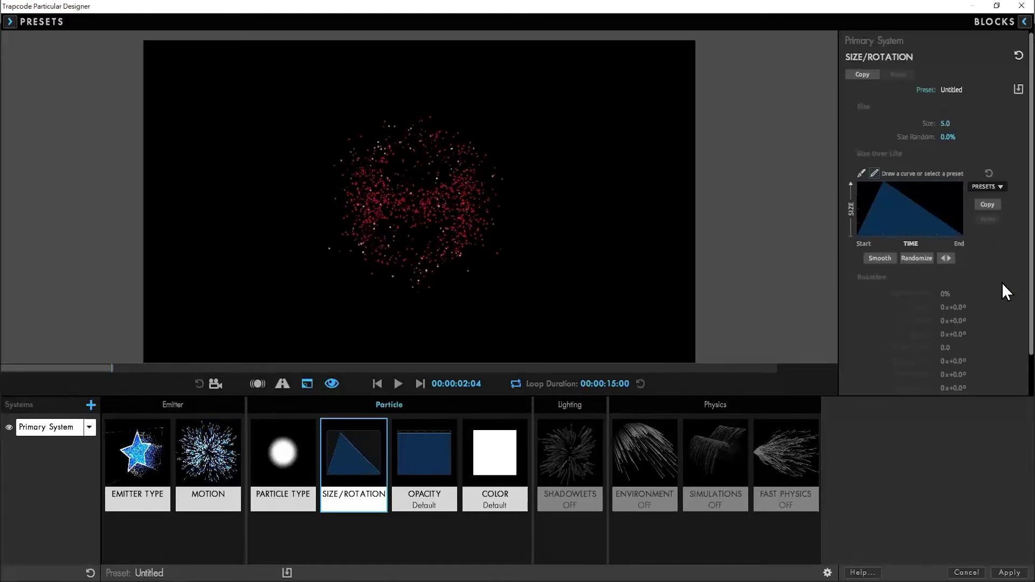
{"action": "scroll", "coordinate": [1001, 282], "scroll_direction": "down", "scroll_amount": 1}
{"action": "scroll", "coordinate": [1000, 283], "scroll_direction": "up", "scroll_amount": 1}
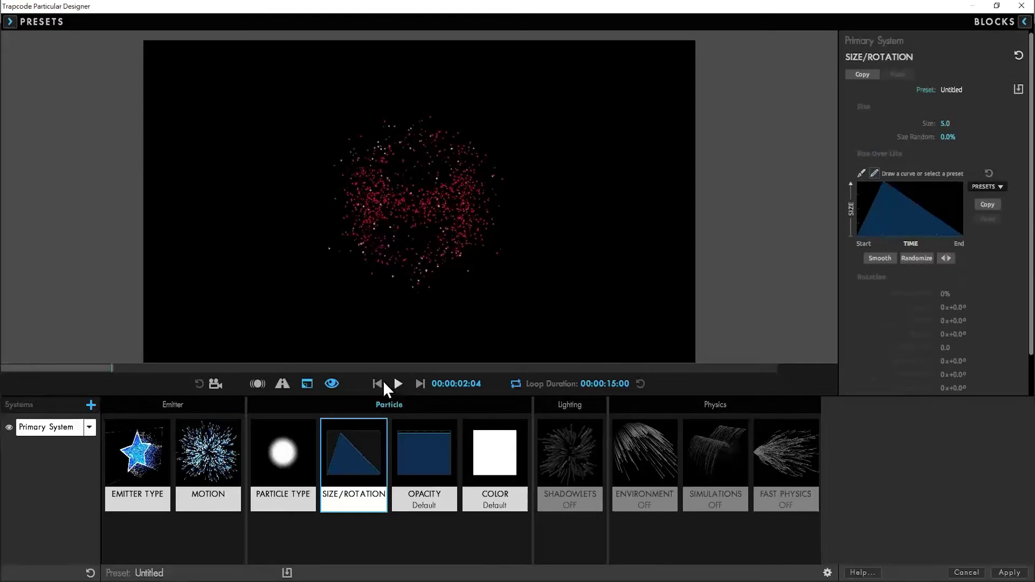
{"action": "left_click", "coordinate": [377, 383]}
{"action": "left_click", "coordinate": [399, 384]}
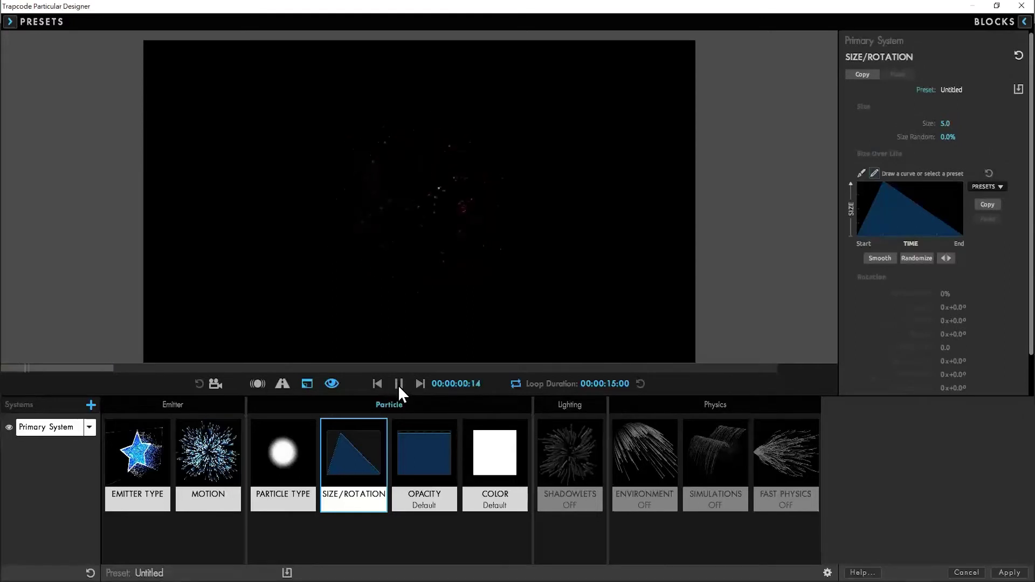
{"action": "left_click", "coordinate": [398, 385]}
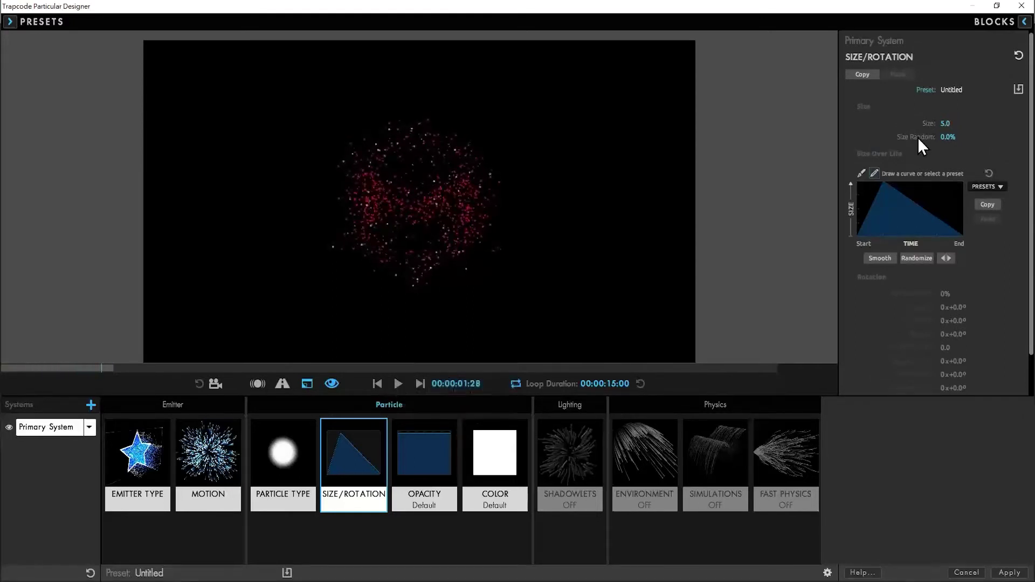
{"action": "left_click", "coordinate": [377, 384]}
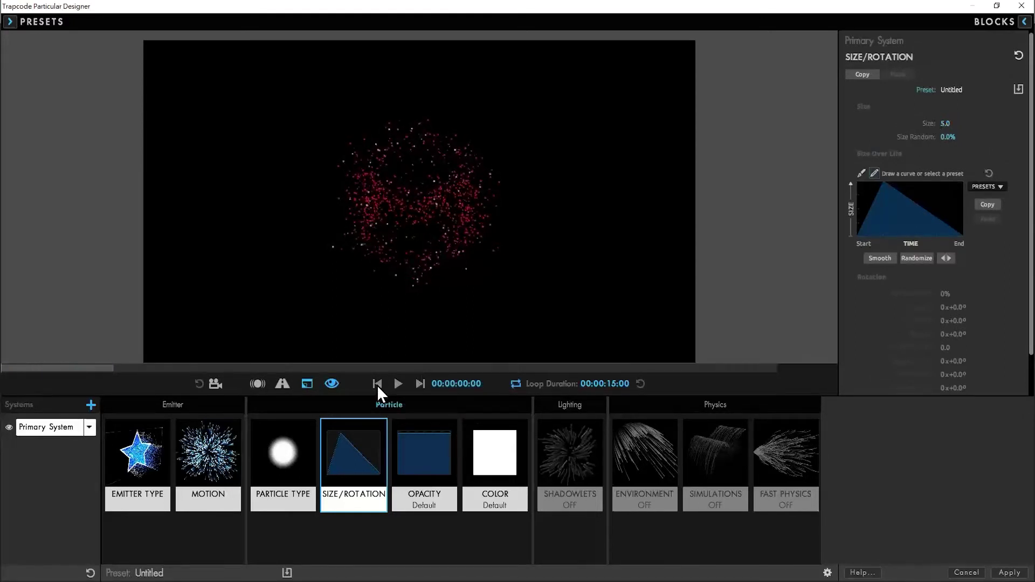
- Set the particle Size to 12 and preview the larger particles
{"action": "left_click_drag", "start_coordinate": [945, 123], "coordinate": [978, 123]}
{"action": "left_click", "coordinate": [951, 124]}
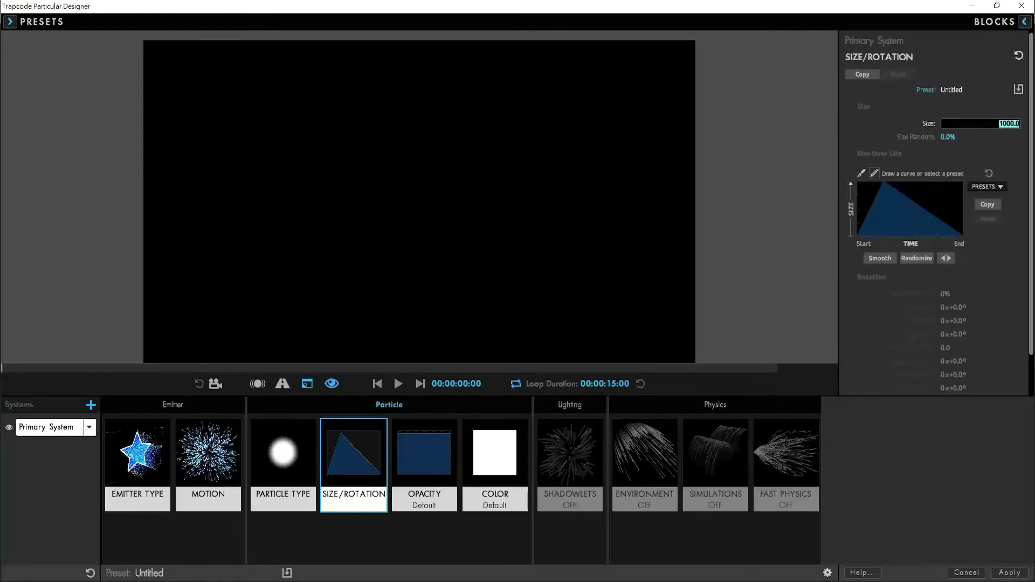
{"action": "type", "text": "12"}
{"action": "key", "text": "Return"}
{"action": "left_click", "coordinate": [397, 382]}
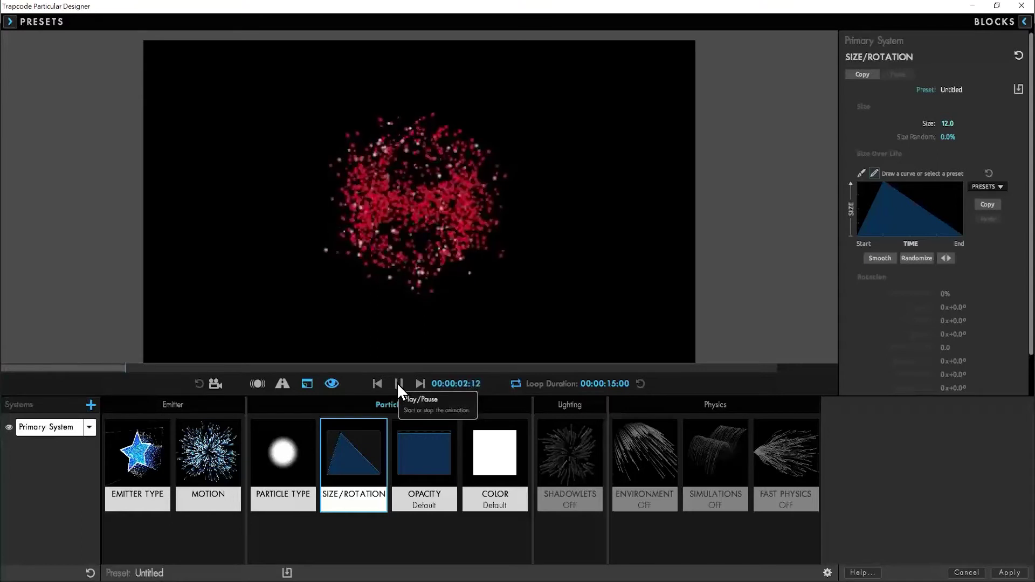
{"action": "left_click", "coordinate": [397, 383]}
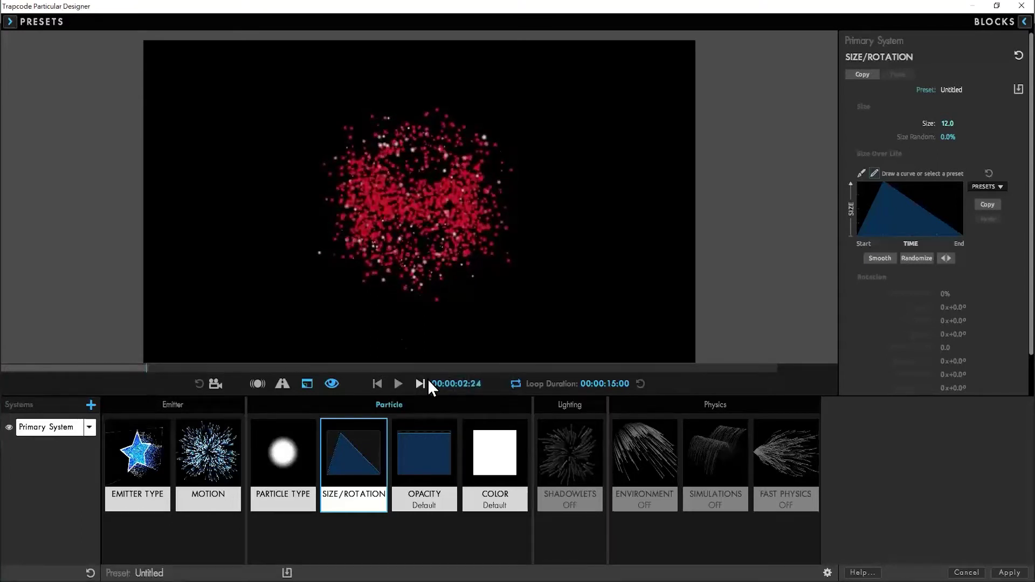
- Apply the early-peak, tapering curve preset to the particles' Opacity Over Life and preview the fade from the start
{"action": "left_click", "coordinate": [437, 460]}
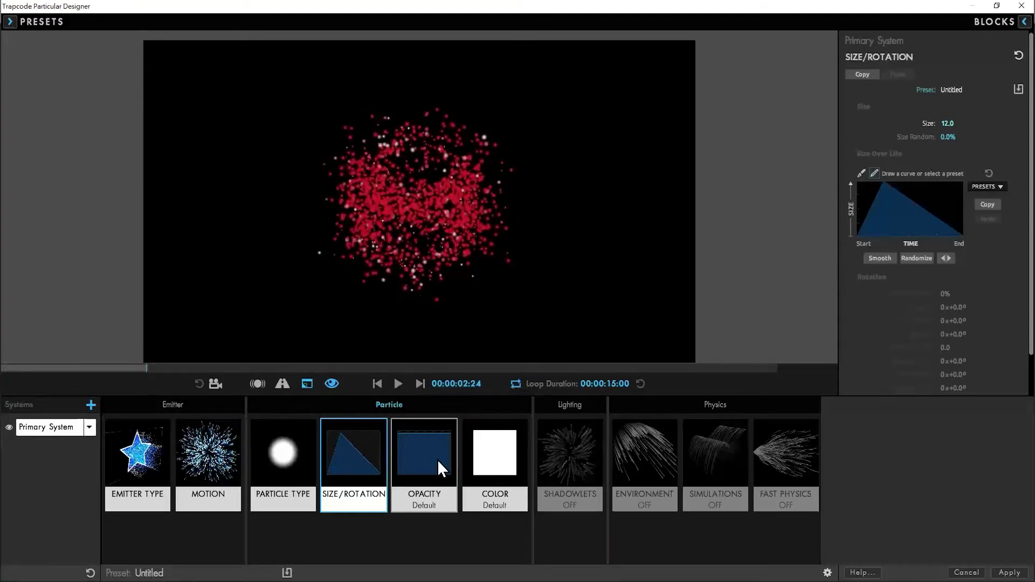
{"action": "left_click", "coordinate": [985, 187]}
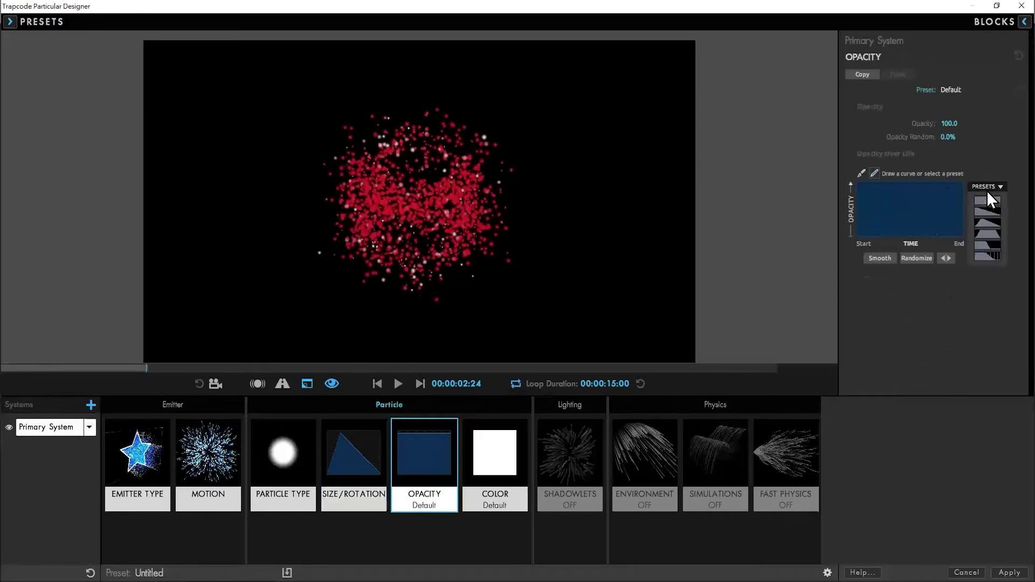
{"action": "left_click", "coordinate": [994, 225]}
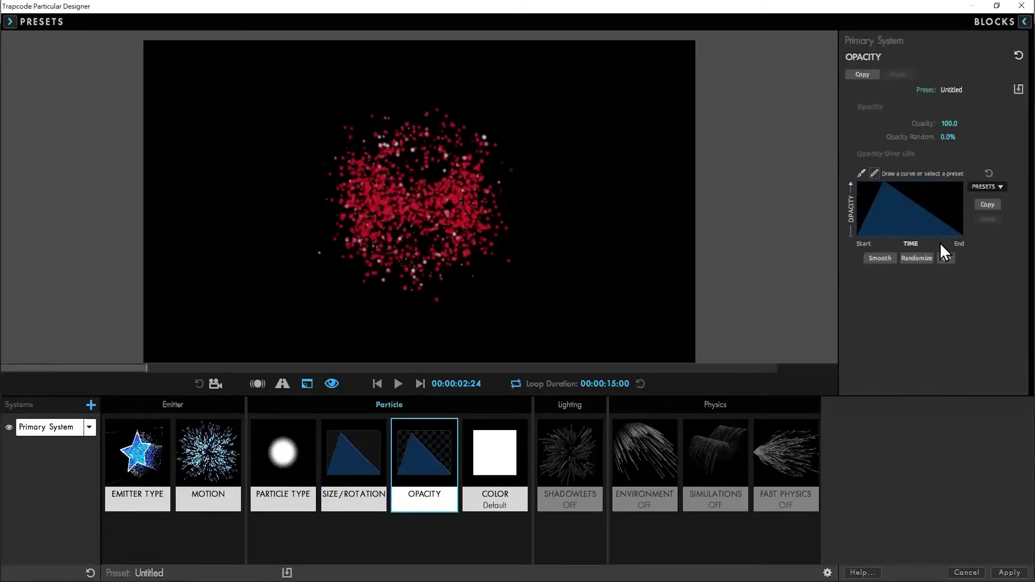
{"action": "left_click", "coordinate": [377, 383]}
{"action": "left_click", "coordinate": [398, 383]}
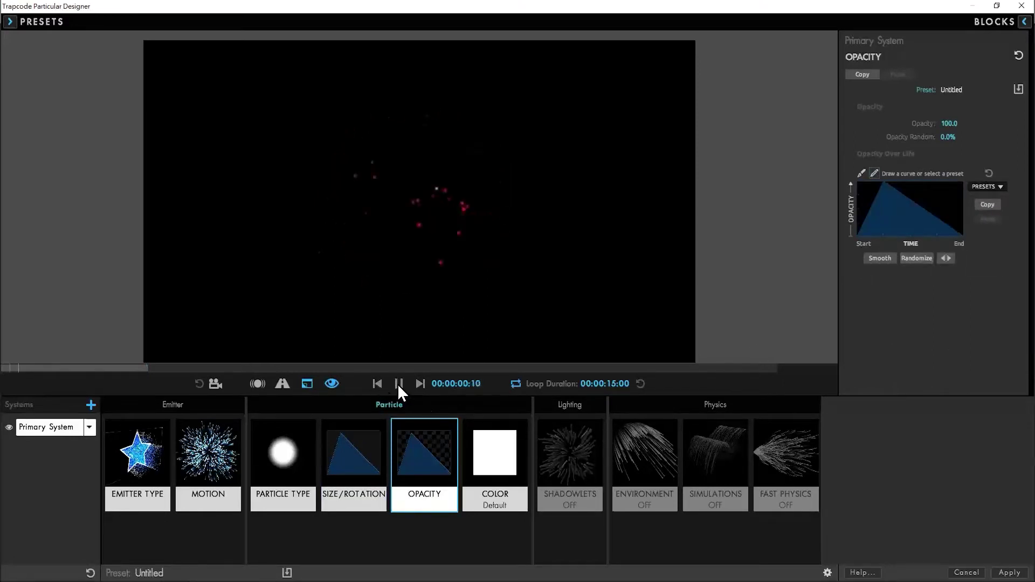
{"action": "left_click", "coordinate": [399, 384]}
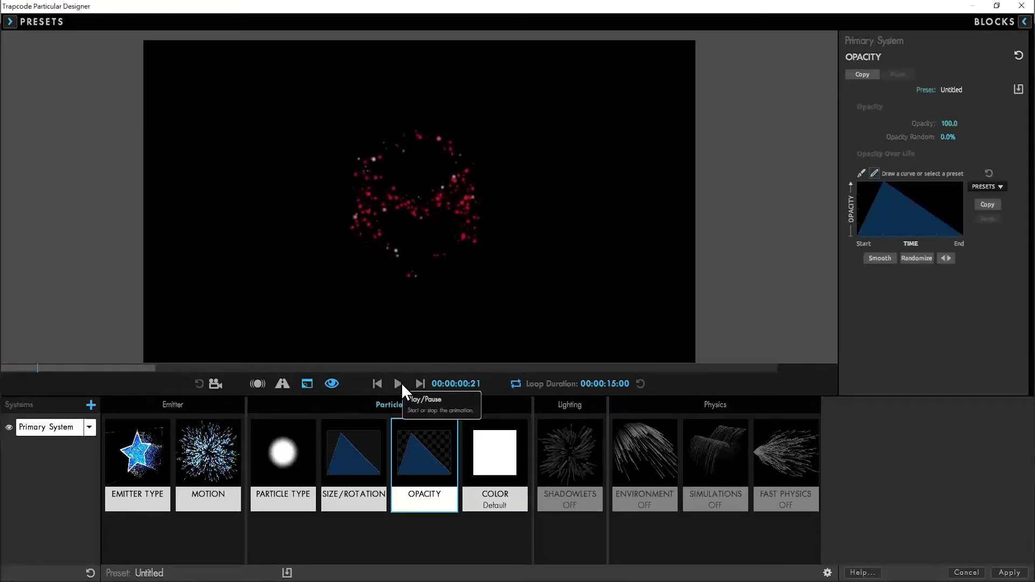
- In the Environment physics settings, set Wind Y to -300 and preview the upward particle drift
{"action": "left_click", "coordinate": [666, 493]}
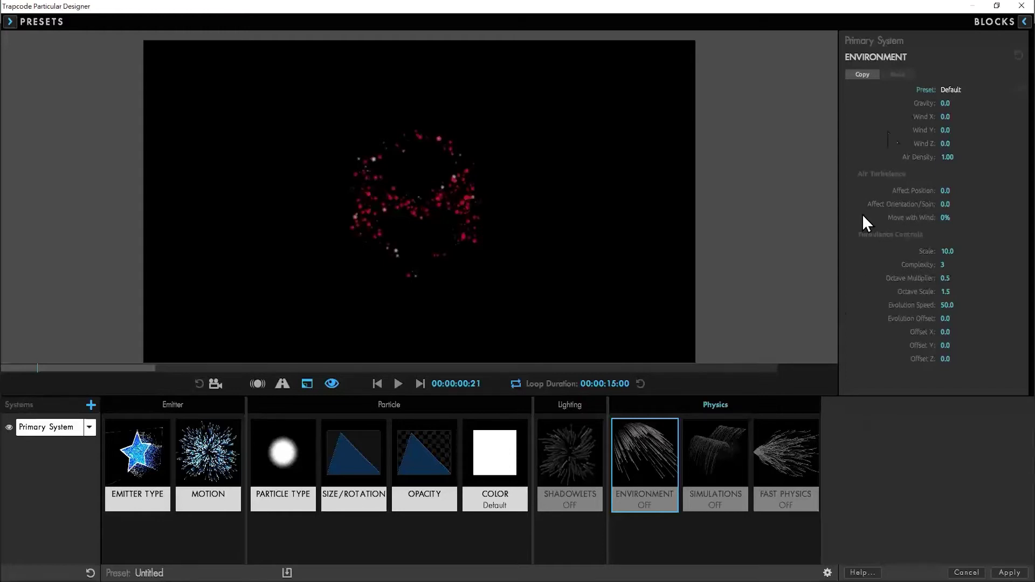
{"action": "left_click", "coordinate": [945, 130]}
{"action": "type", "text": "-300"}
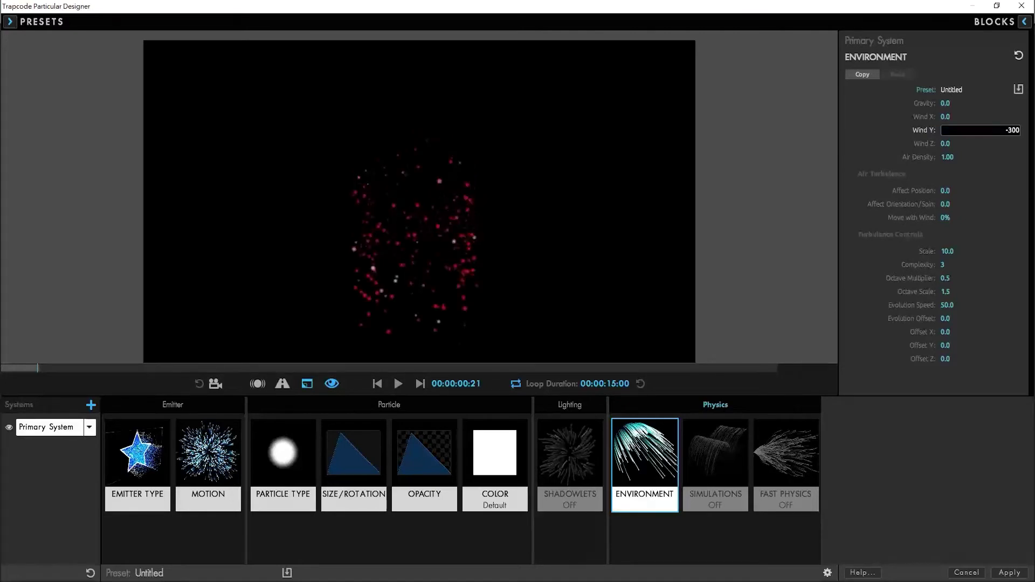
{"action": "key", "text": "Return"}
{"action": "left_click", "coordinate": [398, 384]}
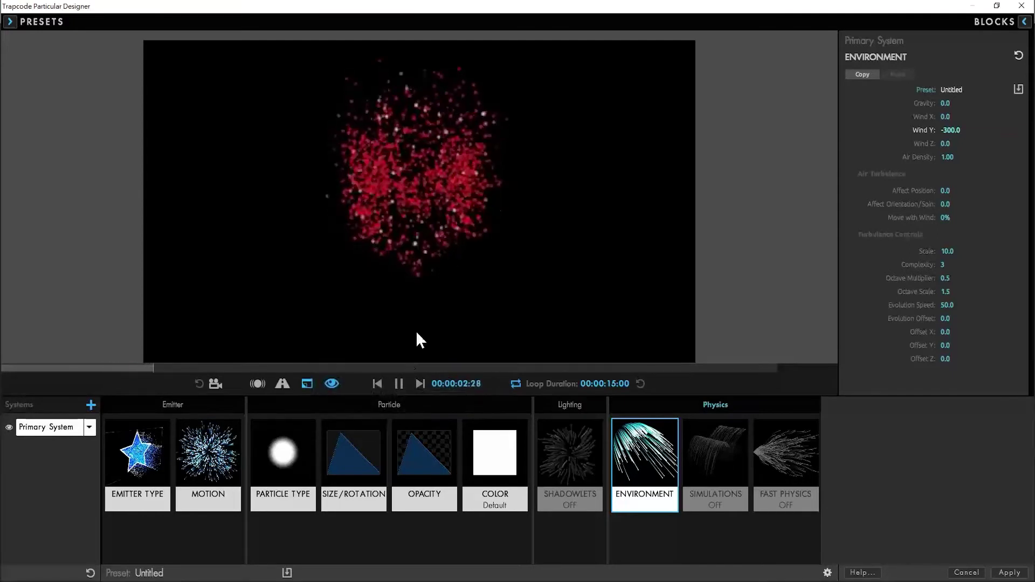
{"action": "left_click", "coordinate": [399, 384]}
- Set the Environment's Wind Y to -500 and preview the stronger upward wind
{"action": "left_click_drag", "start_coordinate": [948, 130], "coordinate": [981, 130]}
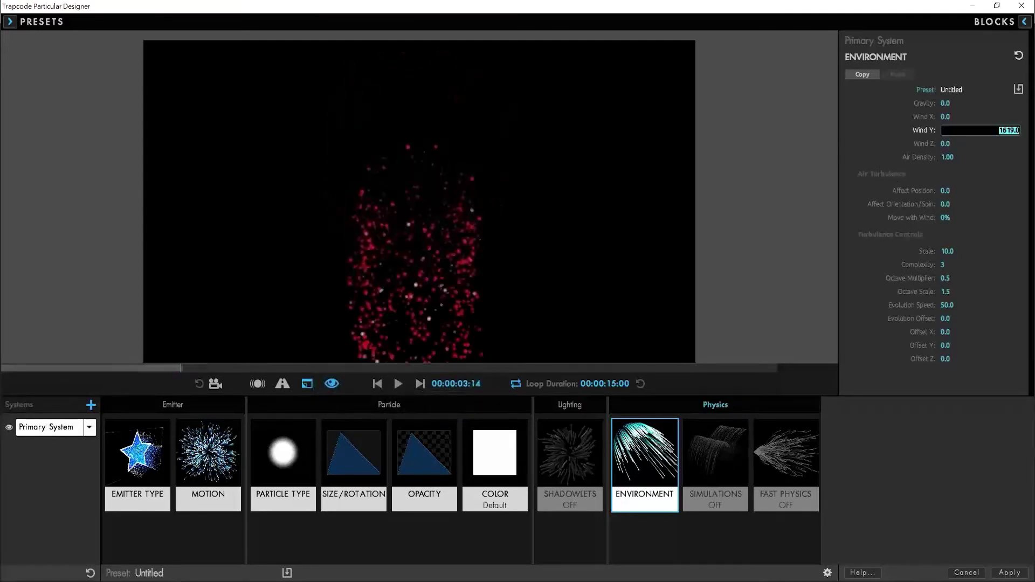
{"action": "type", "text": "-500"}
{"action": "left_click", "coordinate": [398, 384]}
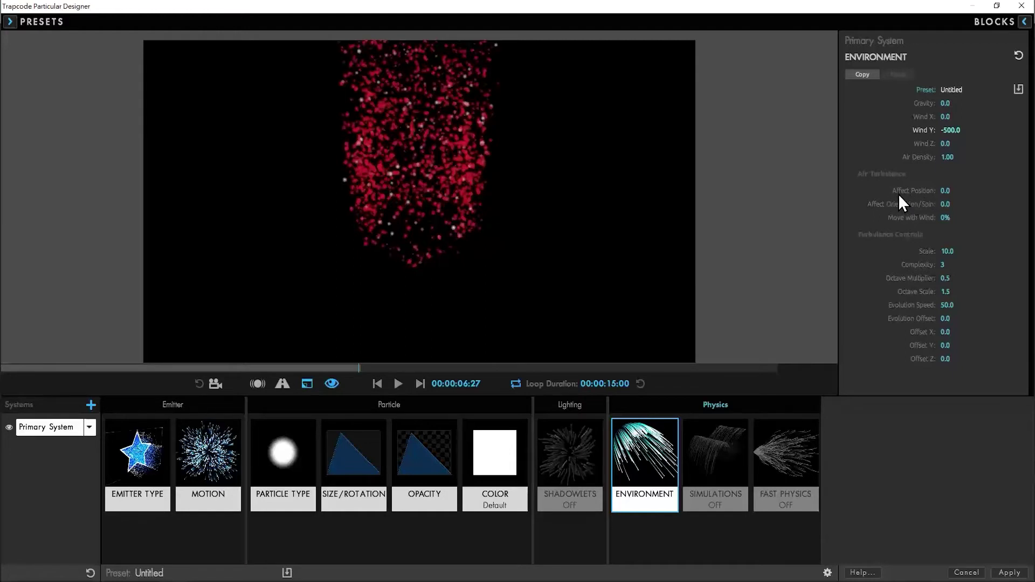
- Set the Air Turbulence Affect Position to 150 and preview the turbulent particles
{"action": "left_click", "coordinate": [944, 191]}
{"action": "type", "text": "150"}
{"action": "key", "text": "Return"}
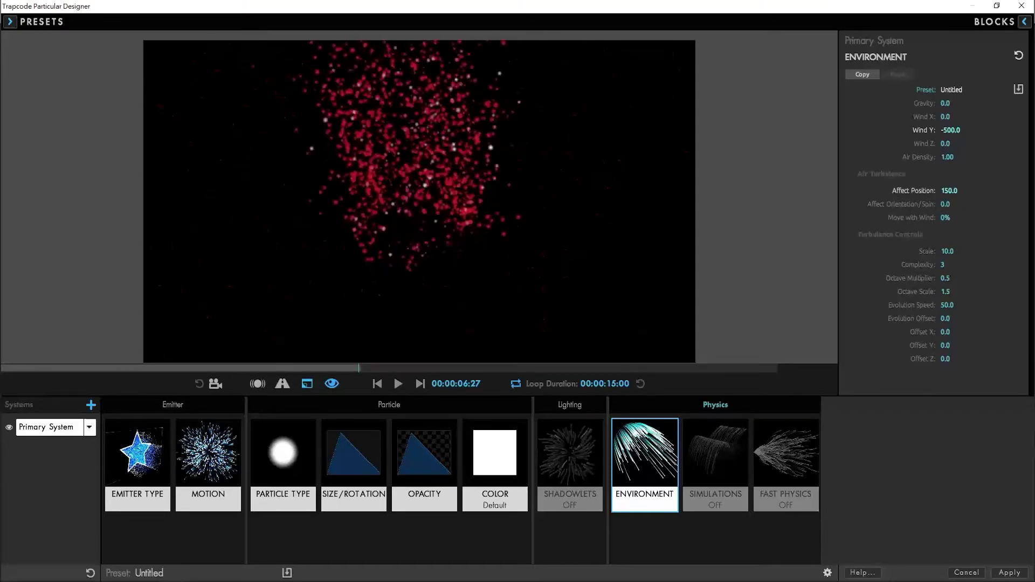
{"action": "left_click", "coordinate": [398, 383]}
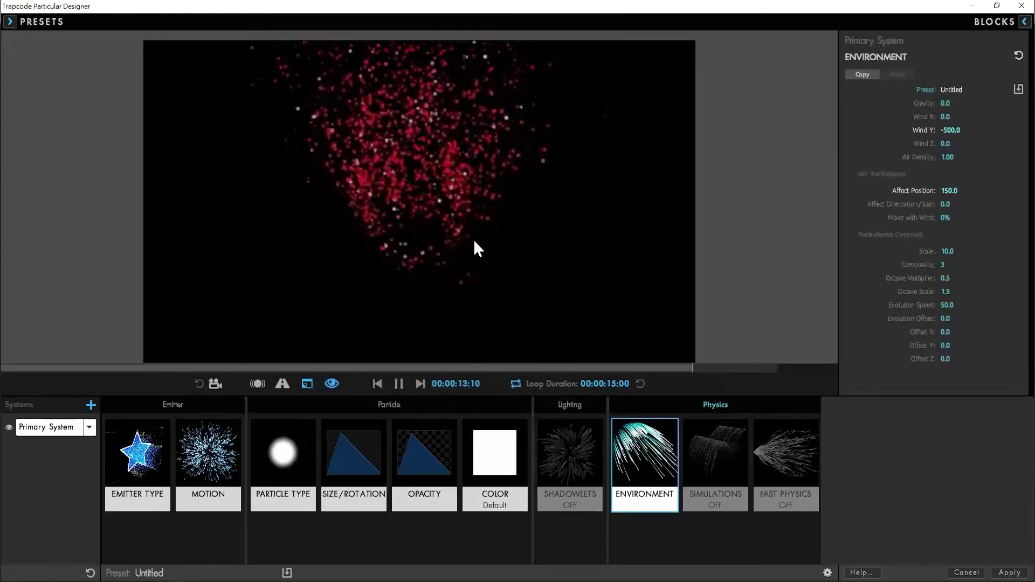
{"action": "left_click", "coordinate": [733, 474]}
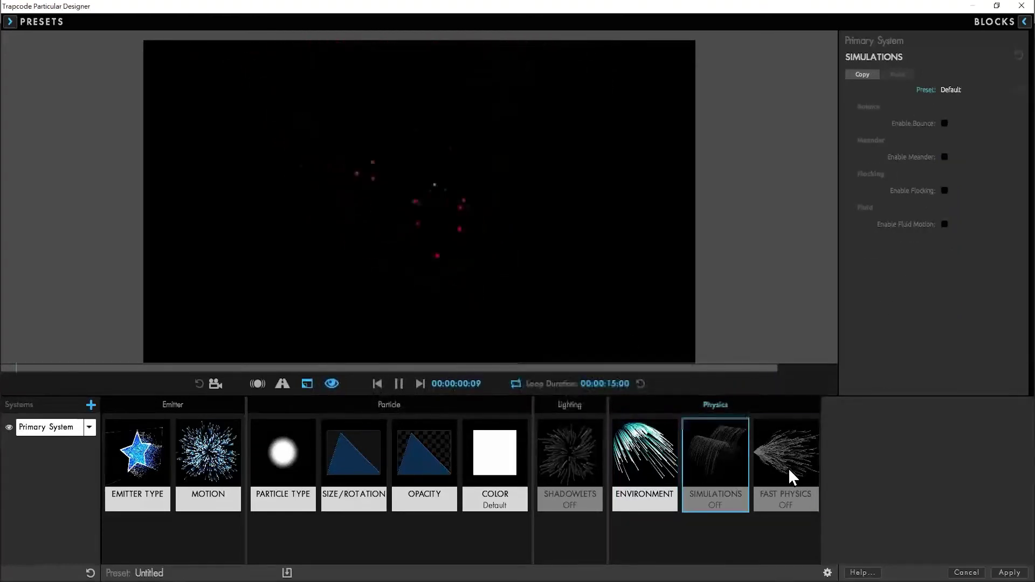
{"action": "left_click", "coordinate": [791, 475]}
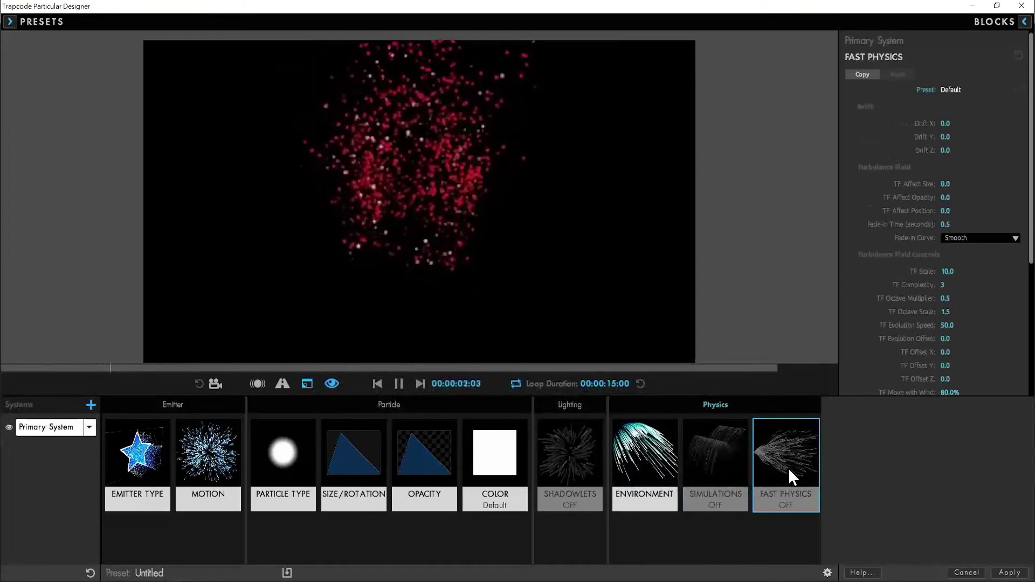
{"action": "left_click", "coordinate": [713, 464]}
{"action": "left_click", "coordinate": [780, 457]}
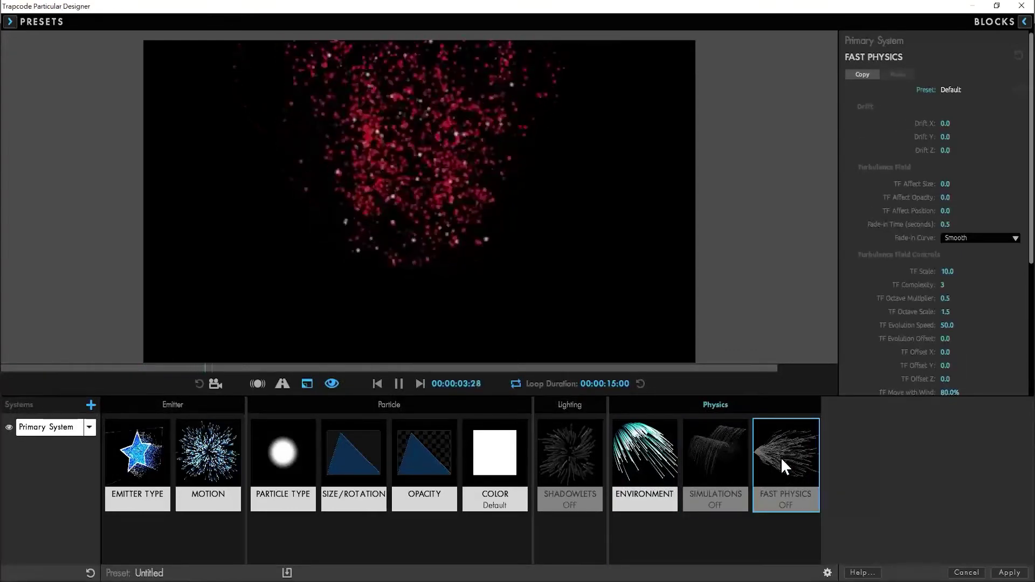
- Stop the preview, return to the first frame, and set the particle Size to 20
{"action": "left_click", "coordinate": [276, 465]}
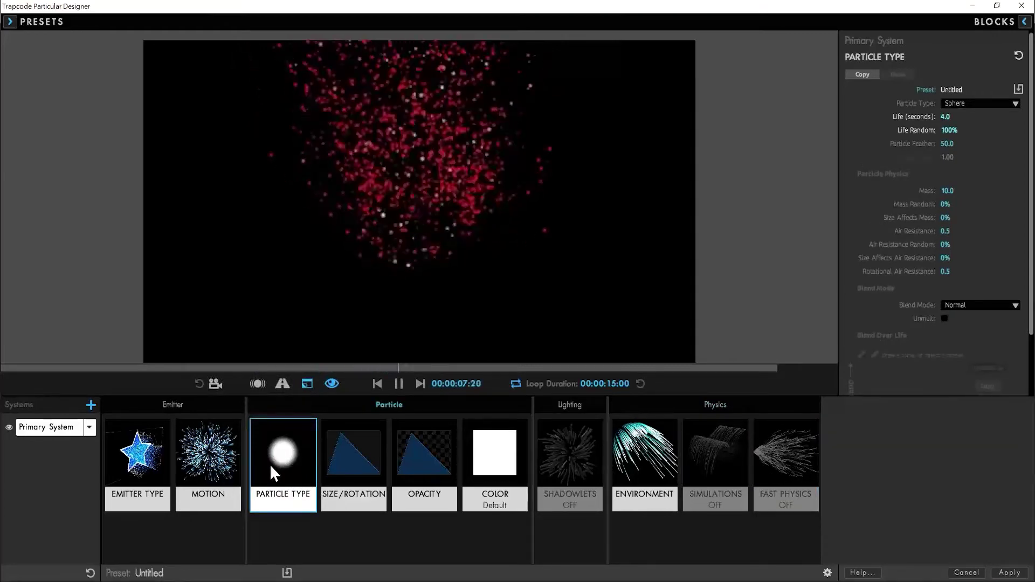
{"action": "left_click", "coordinate": [397, 384]}
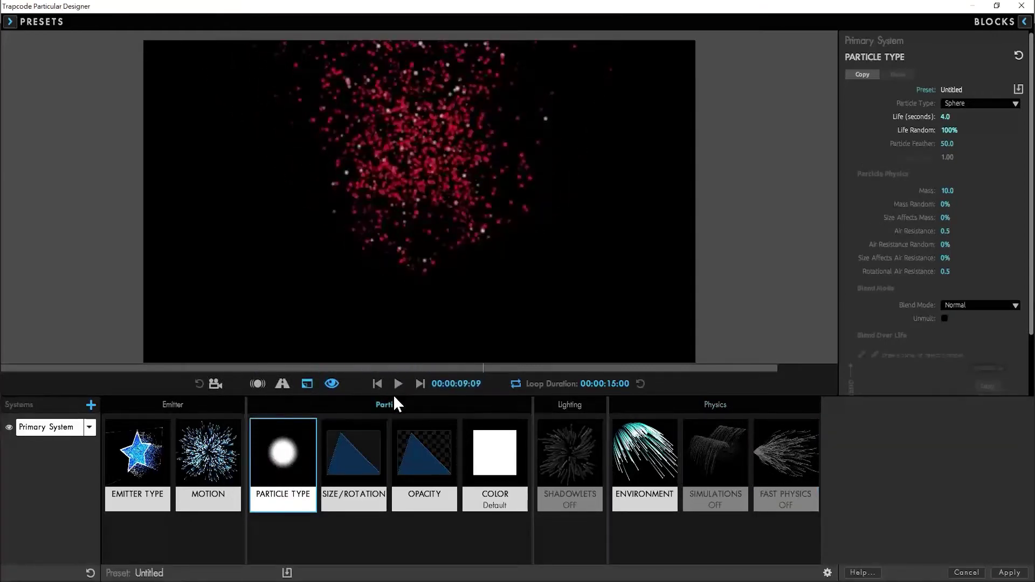
{"action": "left_click", "coordinate": [376, 383]}
{"action": "left_click", "coordinate": [353, 466]}
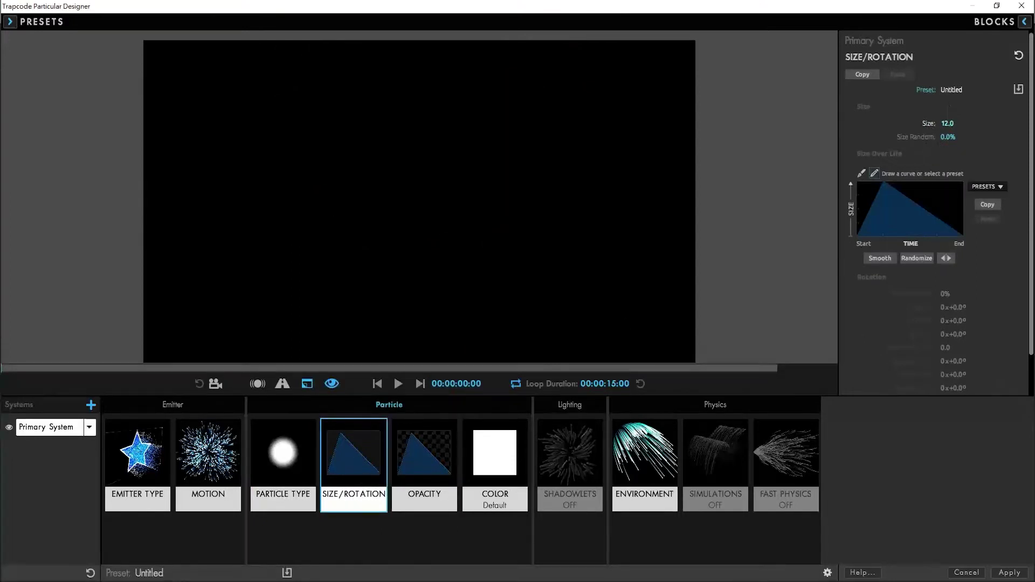
{"action": "left_click", "coordinate": [947, 123]}
{"action": "type", "text": "20"}
{"action": "key", "text": "Return"}
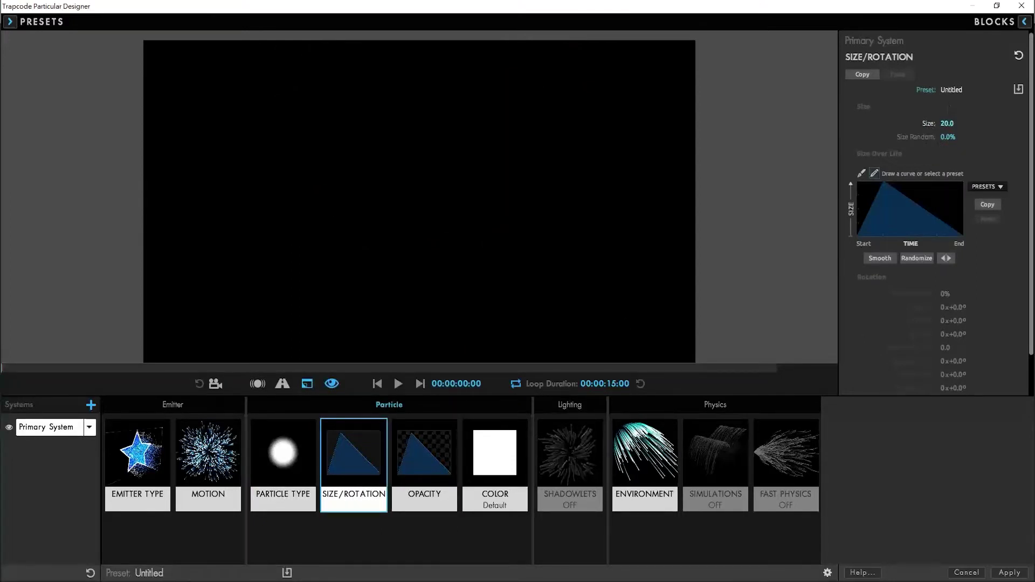
- Preview the resized particles from the start and apply the Designer settings to the particle layer
{"action": "left_click", "coordinate": [398, 383]}
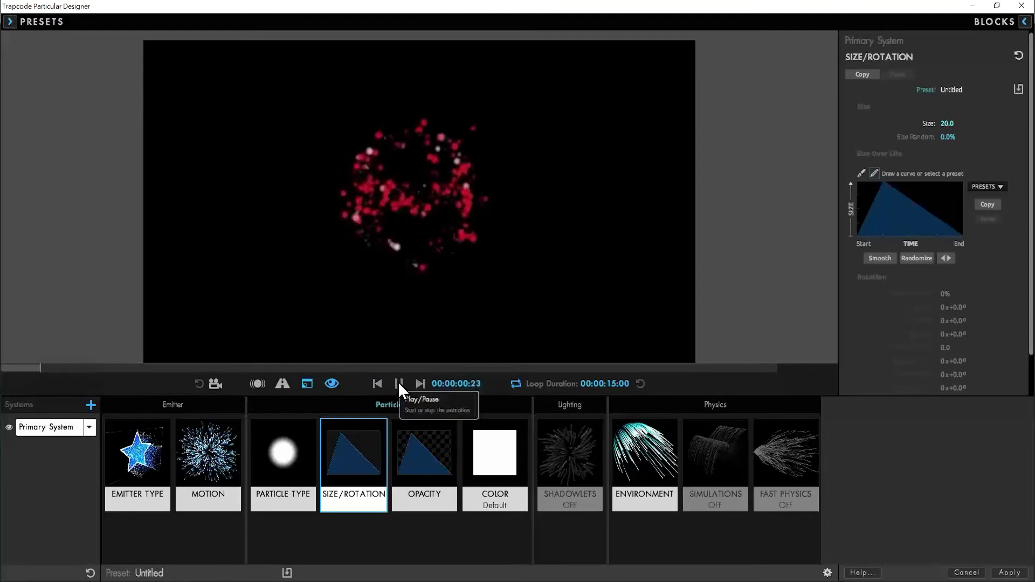
{"action": "left_click", "coordinate": [398, 382]}
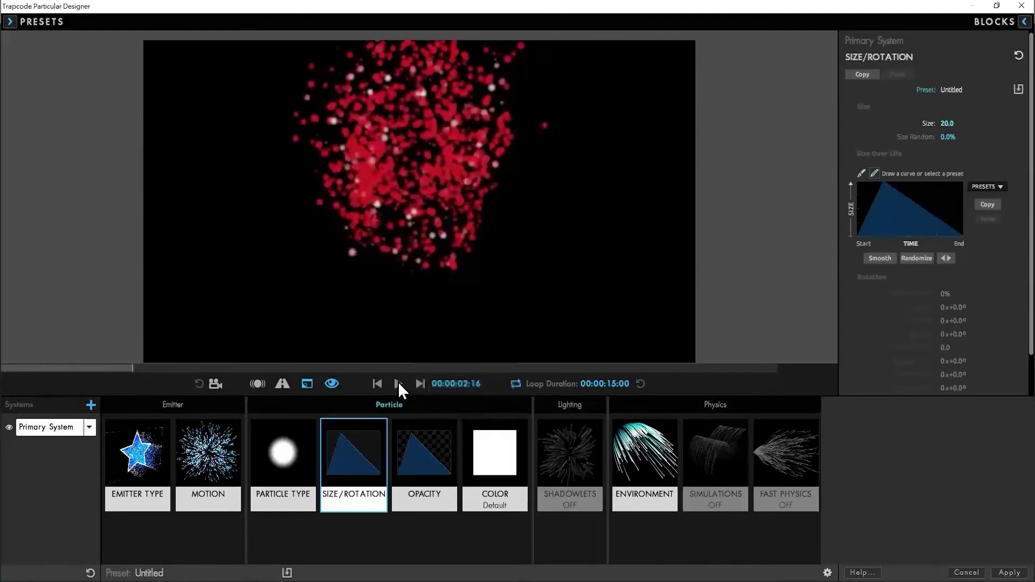
{"action": "left_click", "coordinate": [377, 384]}
{"action": "left_click", "coordinate": [395, 383]}
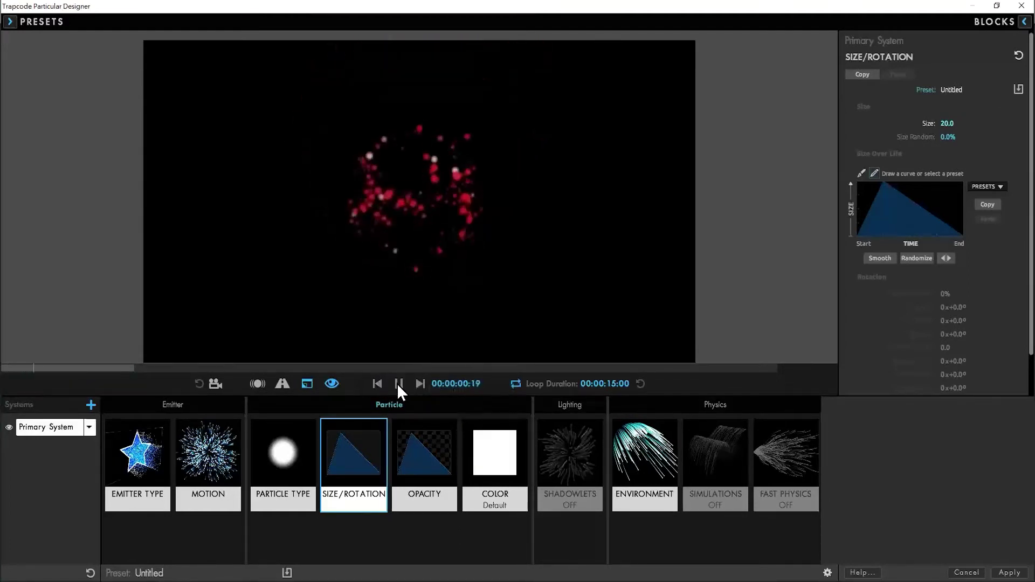
{"action": "left_click", "coordinate": [397, 383]}
{"action": "left_click", "coordinate": [1008, 572]}
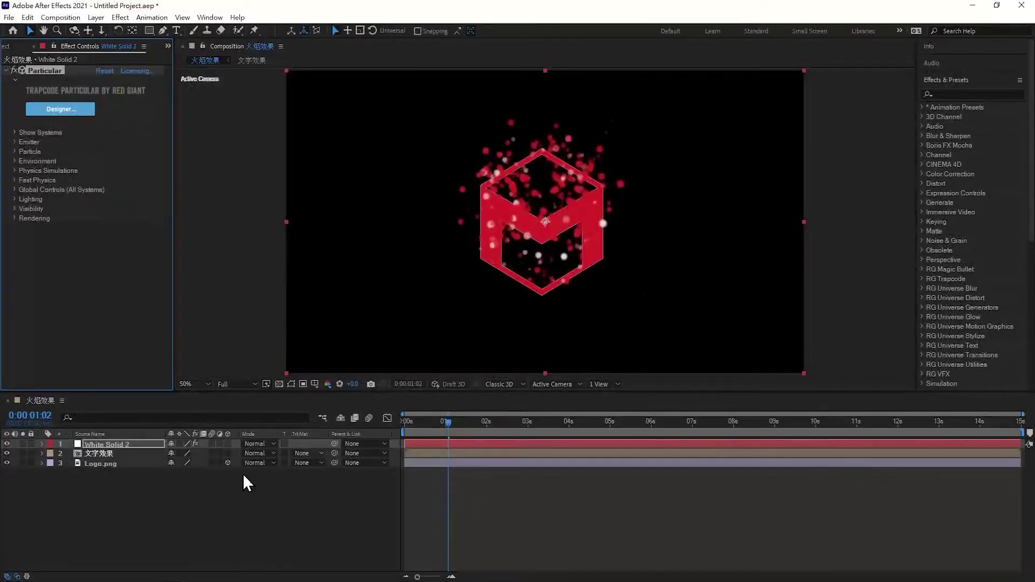
- Move the White Solid 2 particle layer to the bottom of the layer stack and hide the Logo.png layer
{"action": "left_click_drag", "start_coordinate": [112, 446], "coordinate": [111, 470]}
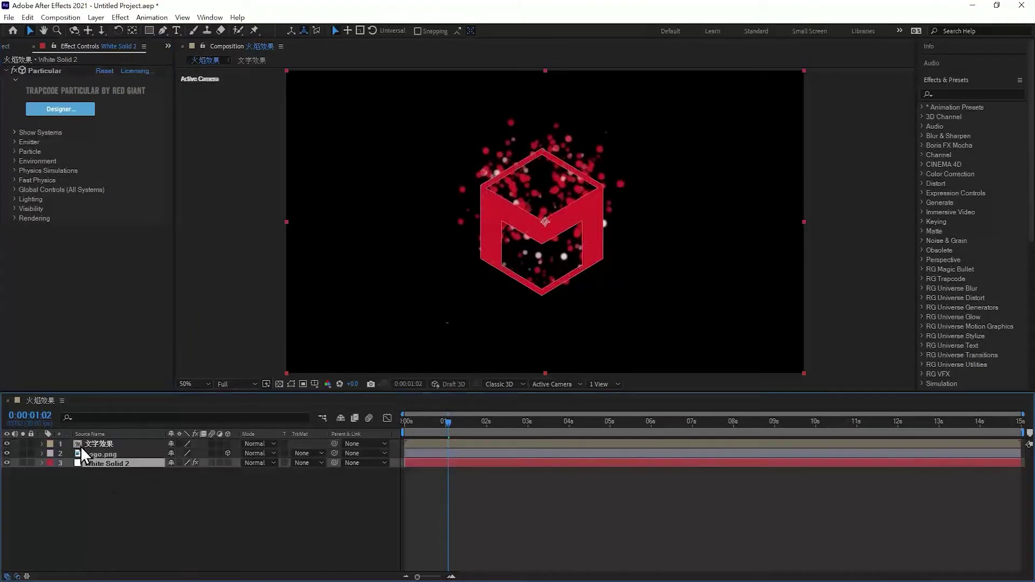
{"action": "left_click", "coordinate": [102, 454]}
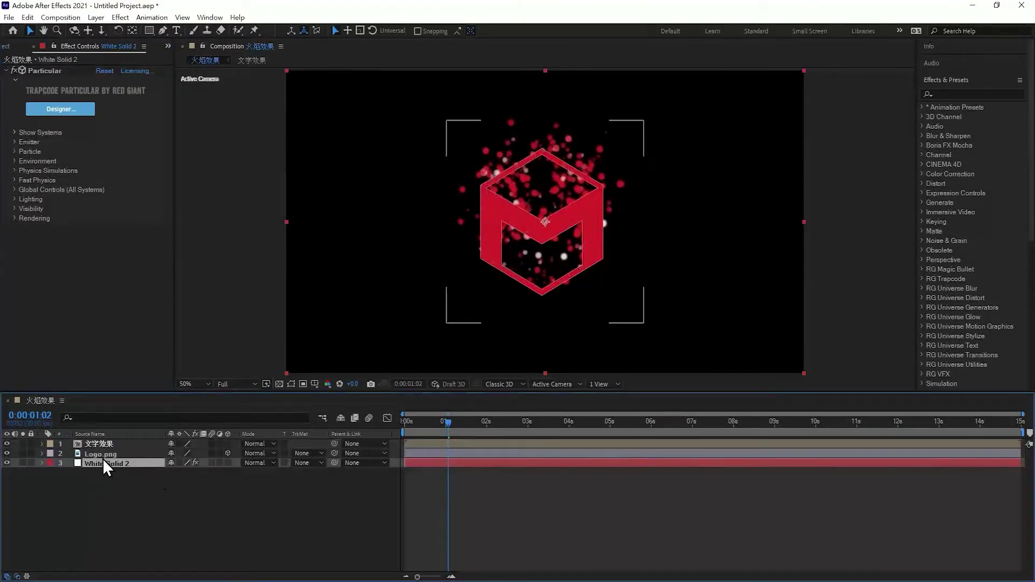
{"action": "left_click", "coordinate": [7, 453]}
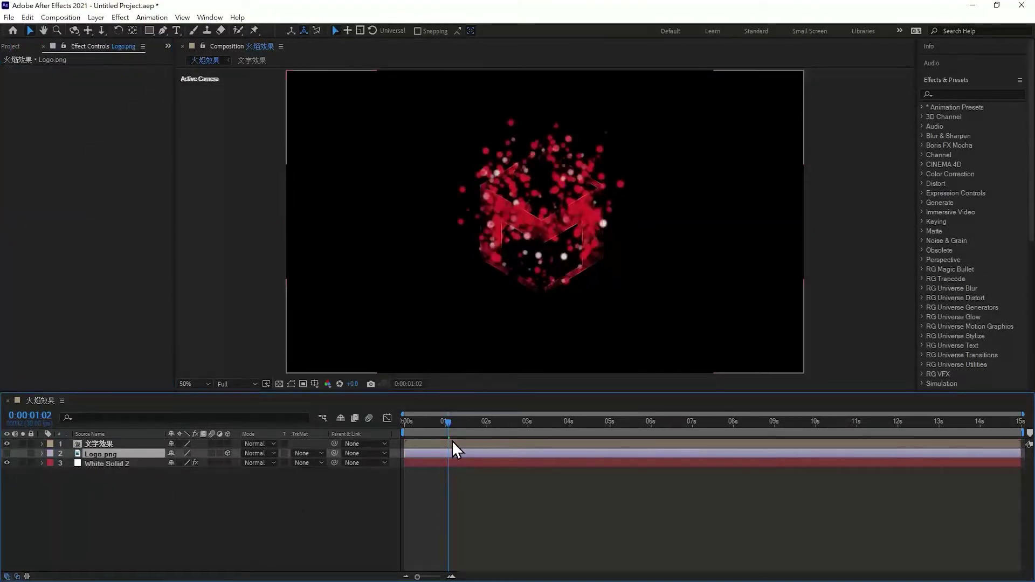
- Play the 火焰效果 composition from the start with the Logo.png layer hidden
{"action": "left_click_drag", "start_coordinate": [437, 423], "coordinate": [404, 423]}
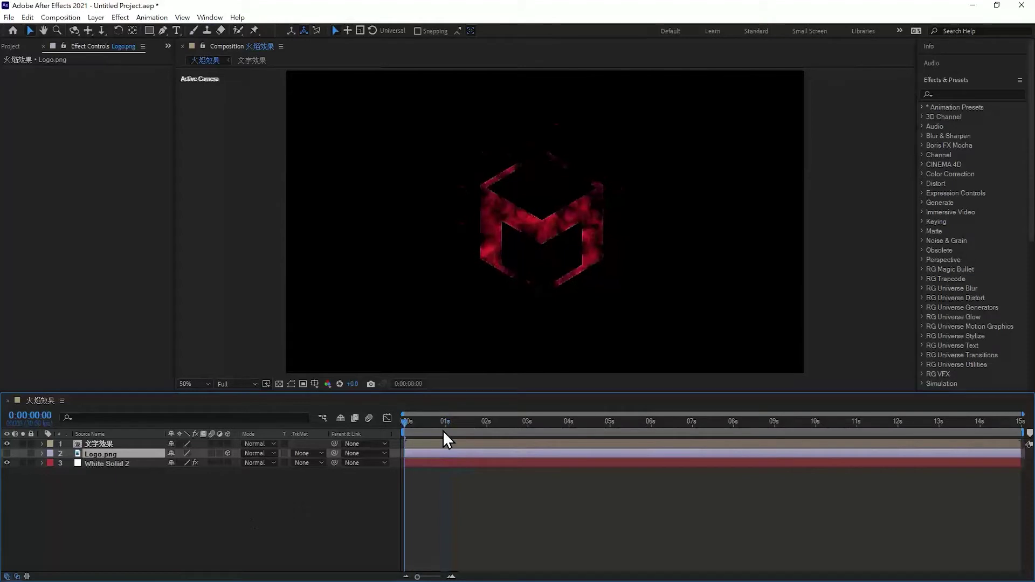
{"action": "left_click", "coordinate": [10, 455]}
{"action": "left_click", "coordinate": [8, 455]}
{"action": "key", "text": "space"}
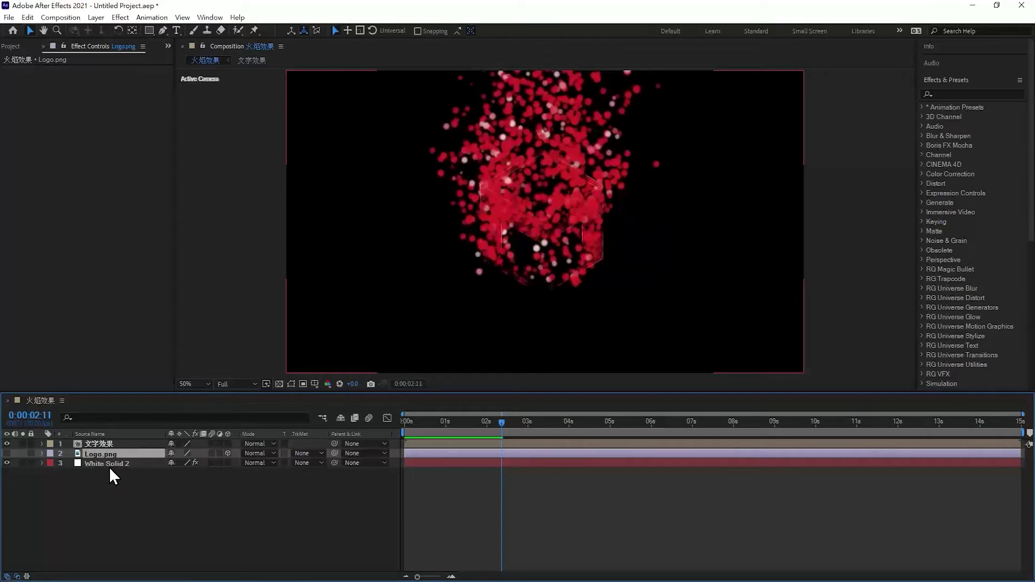
- Copy the White Solid 1 noise layer from the 文字效果 precomp into the 火焰效果 composition
{"action": "double_click", "coordinate": [119, 441]}
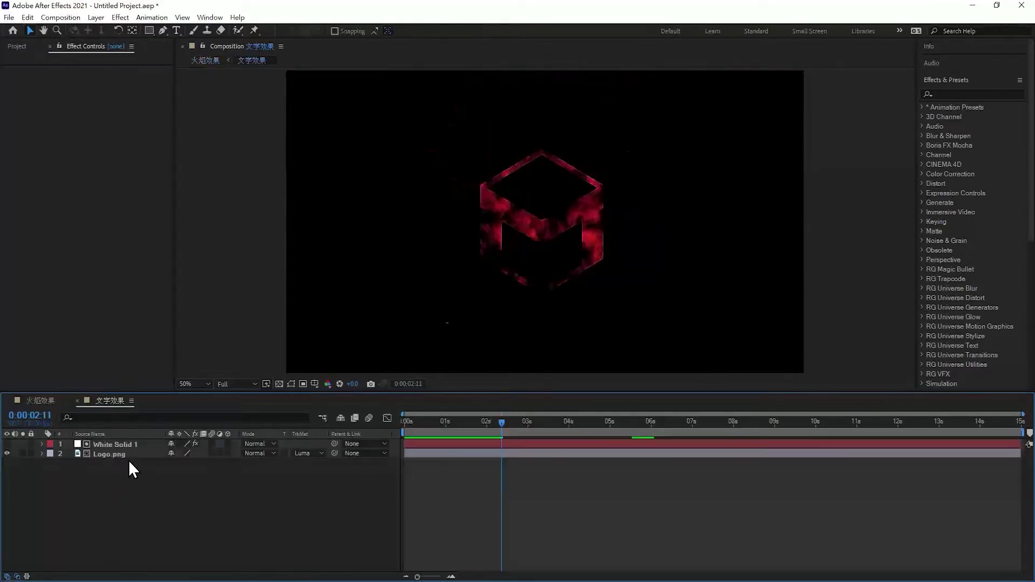
{"action": "left_click", "coordinate": [125, 445]}
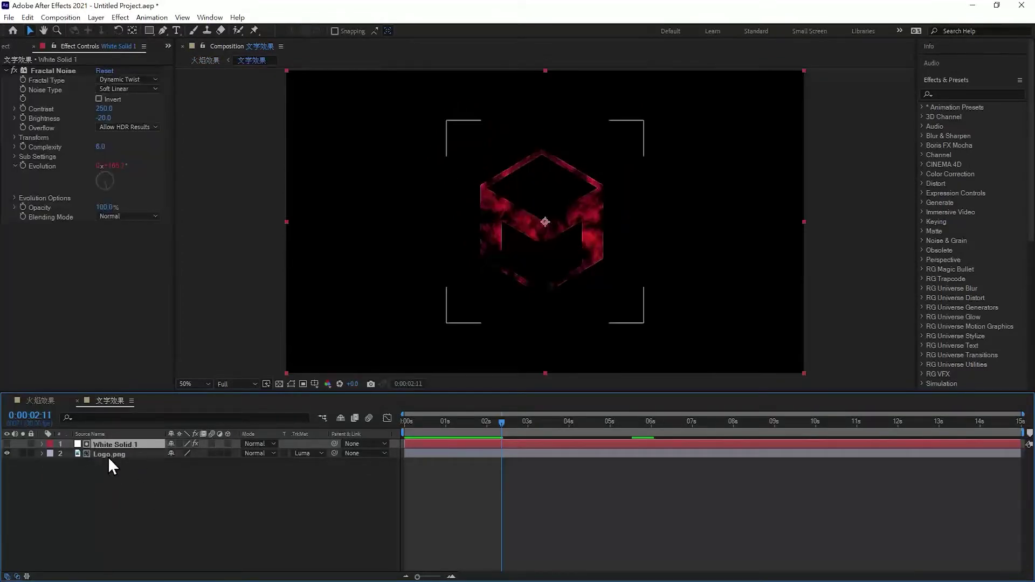
{"action": "key", "text": "apostrophe"}
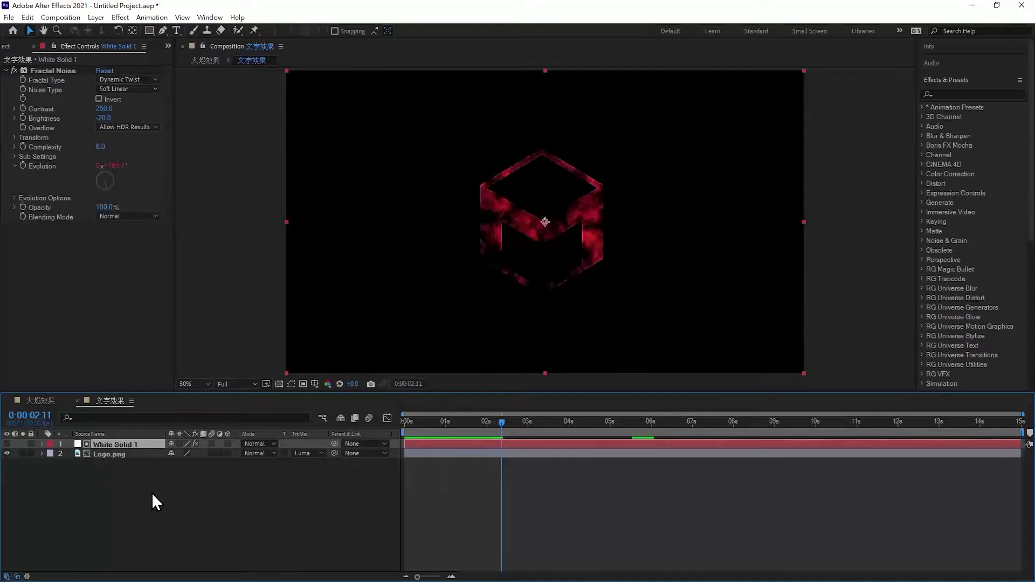
{"action": "left_click", "coordinate": [149, 494]}
{"action": "left_click", "coordinate": [41, 400]}
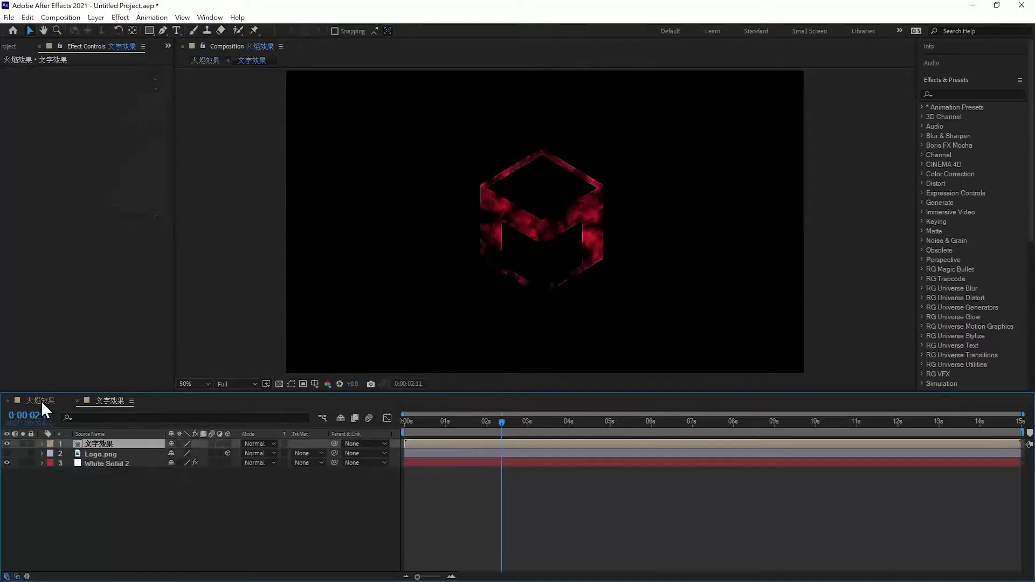
{"action": "left_click", "coordinate": [128, 499]}
{"action": "key", "text": "ctrl+v"}
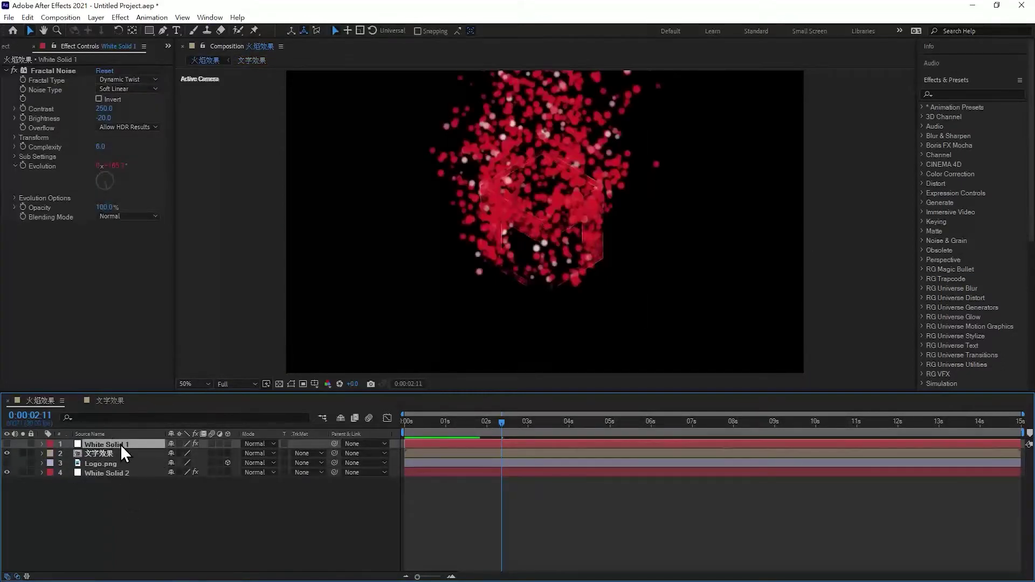
- Place White Solid 1 directly above White Solid 2, set it as that layer's luma matte, and preview the matted particles
{"action": "left_click", "coordinate": [7, 463]}
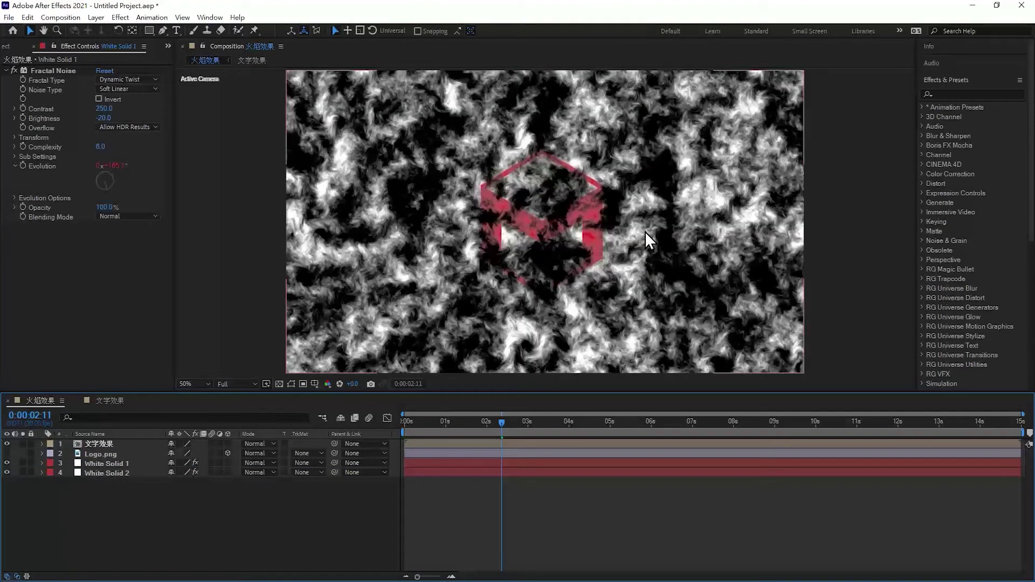
{"action": "left_click", "coordinate": [107, 473]}
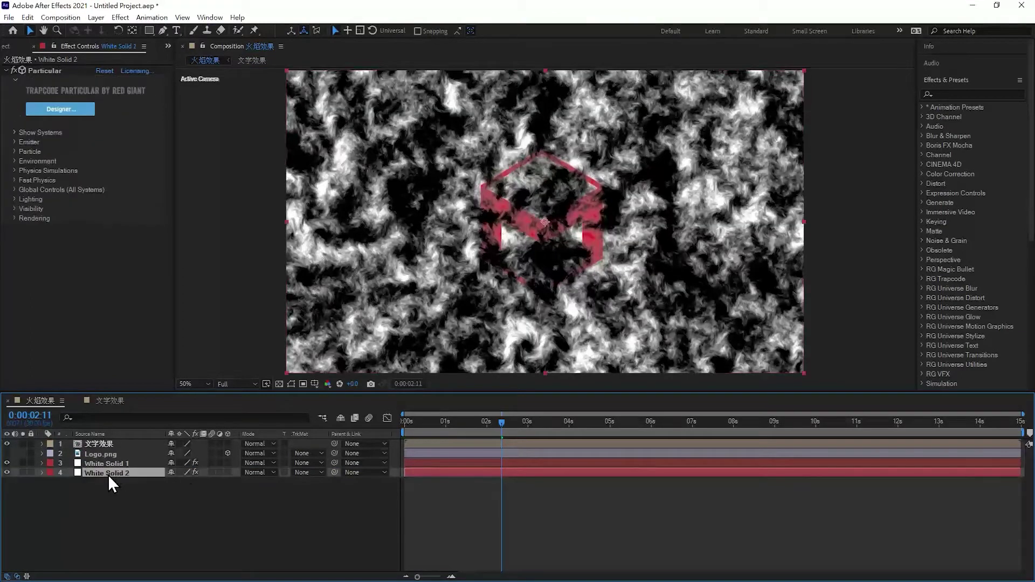
{"action": "left_click", "coordinate": [318, 475]}
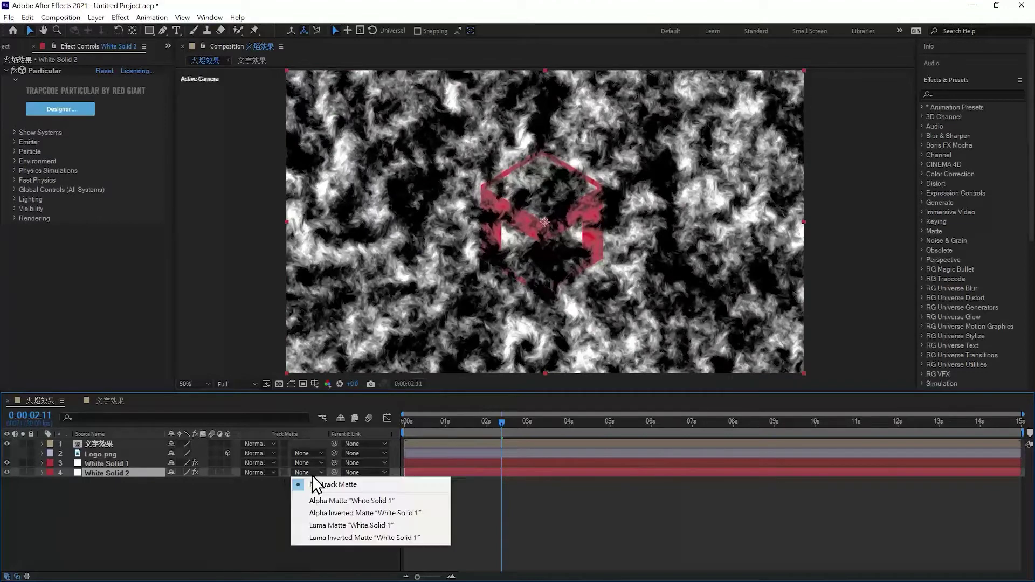
{"action": "left_click", "coordinate": [332, 525]}
{"action": "key", "text": "space"}
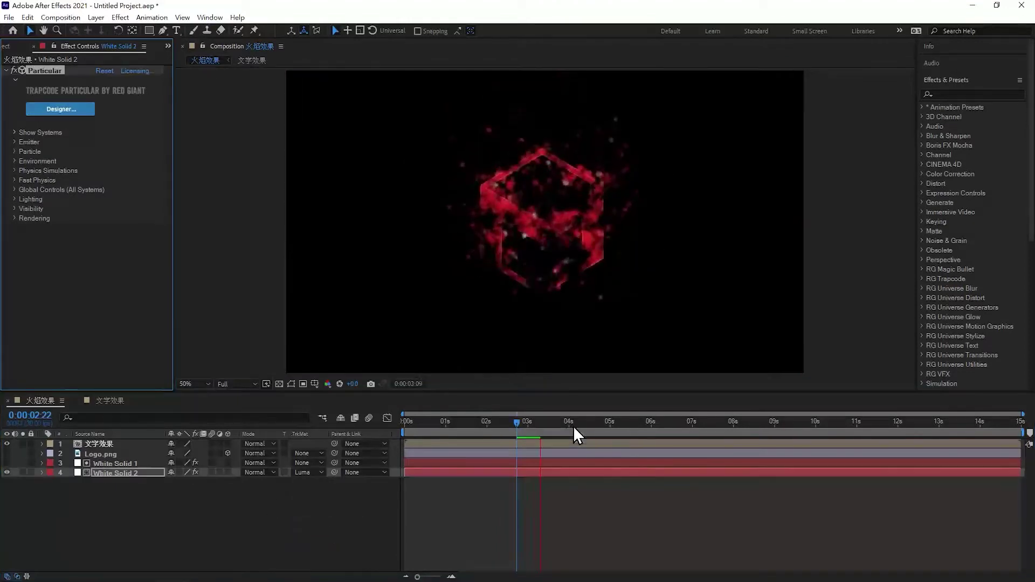
{"action": "key", "text": "space"}
- Set the Fractal Noise Brightness to 20 and Contrast to 250 on White Solid 1
{"action": "left_click", "coordinate": [122, 463]}
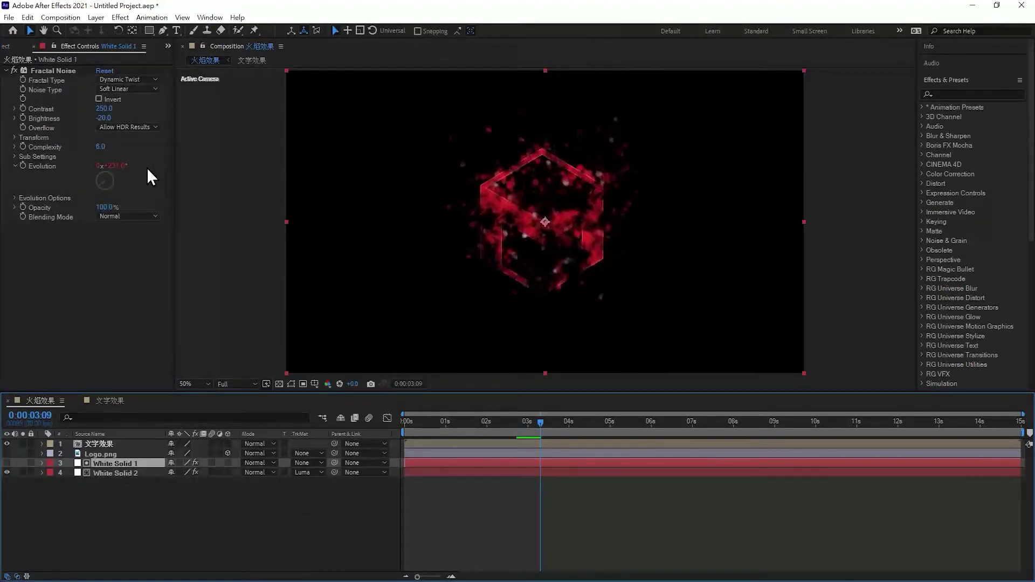
{"action": "left_click_drag", "start_coordinate": [103, 118], "coordinate": [140, 108]}
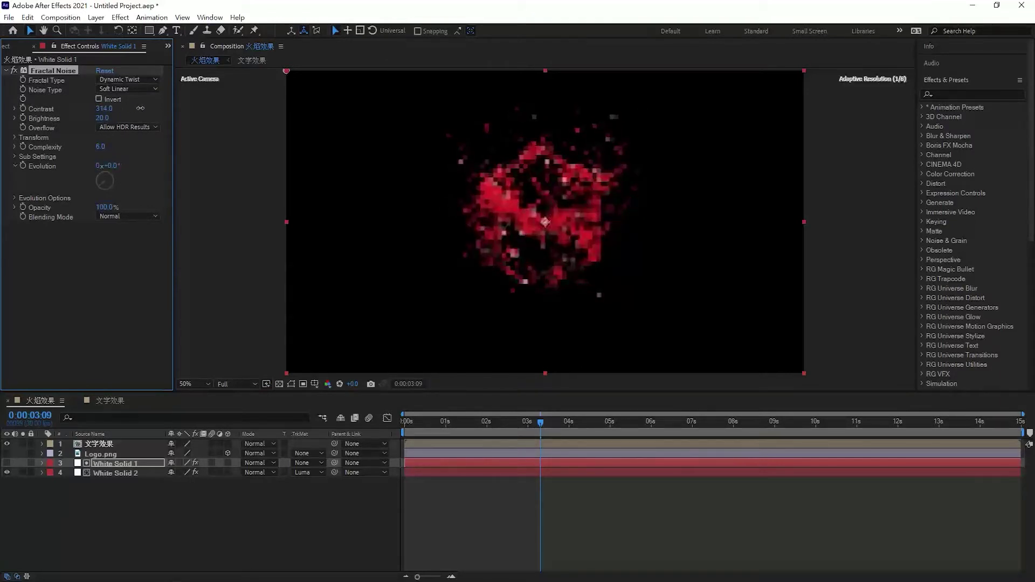
{"action": "left_click", "coordinate": [105, 109]}
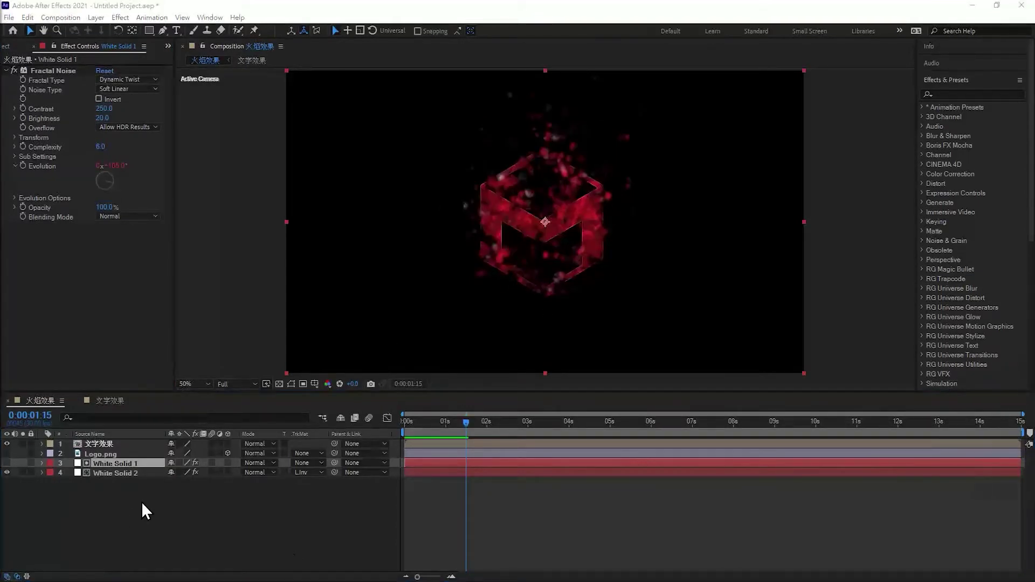
- Pre-compose the Logo.png, White Solid 1 and White Solid 2 layers into a new composition named 火焰
{"action": "left_click", "coordinate": [102, 473], "text": "shift"}
{"action": "right_click", "coordinate": [111, 463]}
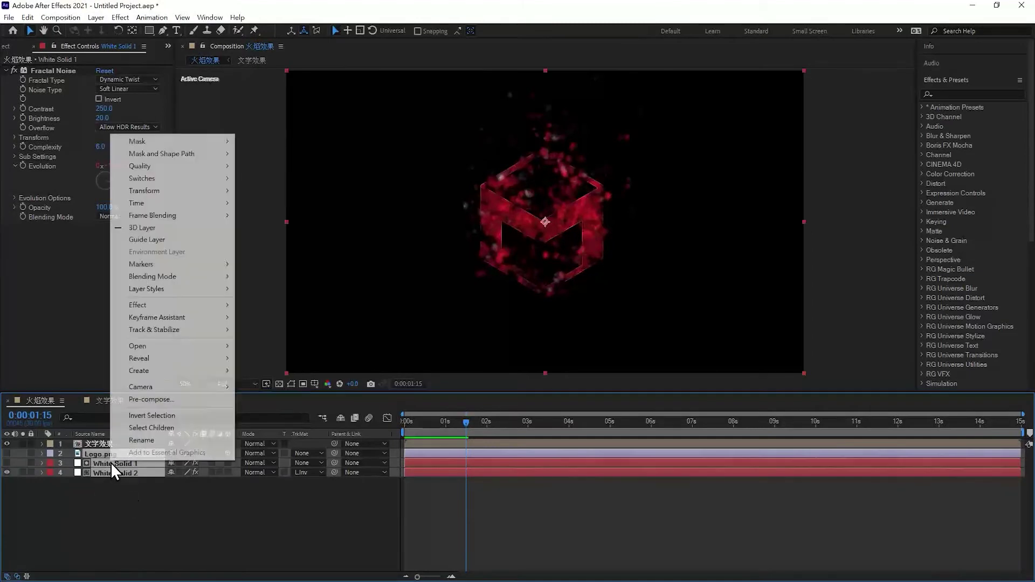
{"action": "key", "text": "ctrl+shift+c"}
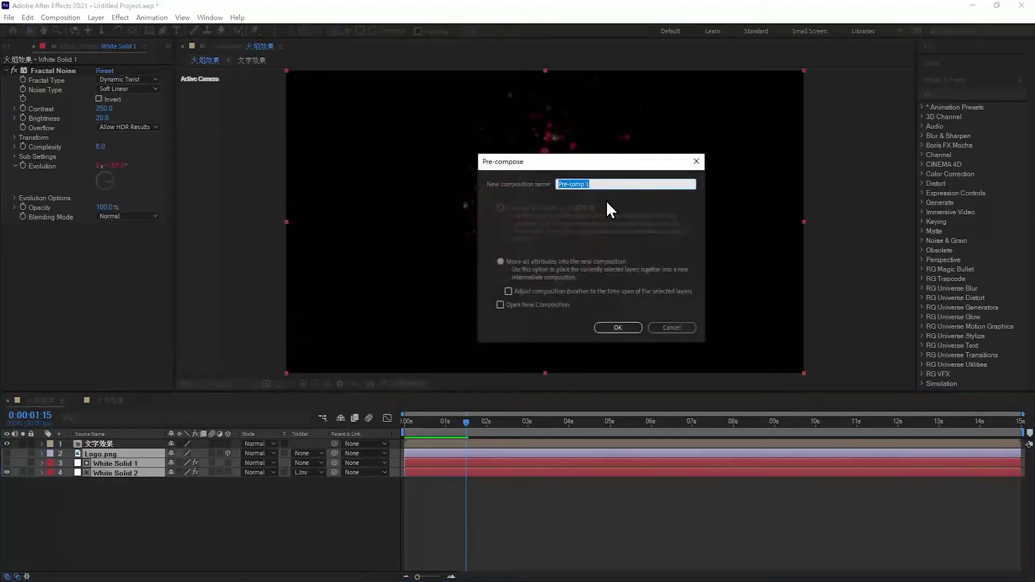
{"action": "type", "text": "huoyan"}
{"action": "key", "text": "Return"}
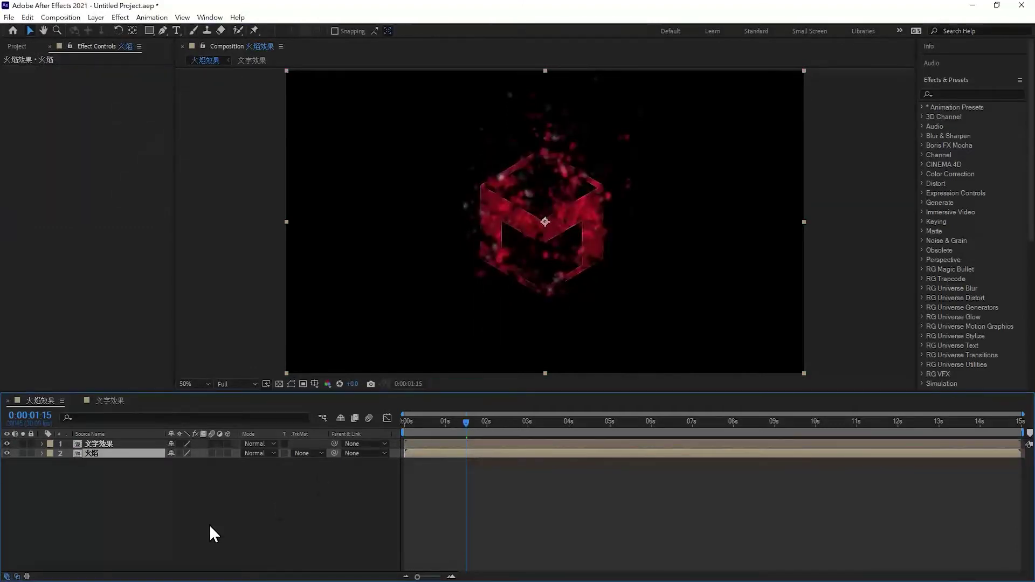
- Add Logo.png from the project as the bottom layer of the 火焰效果 composition
{"action": "left_click", "coordinate": [199, 519]}
{"action": "right_click", "coordinate": [104, 488]}
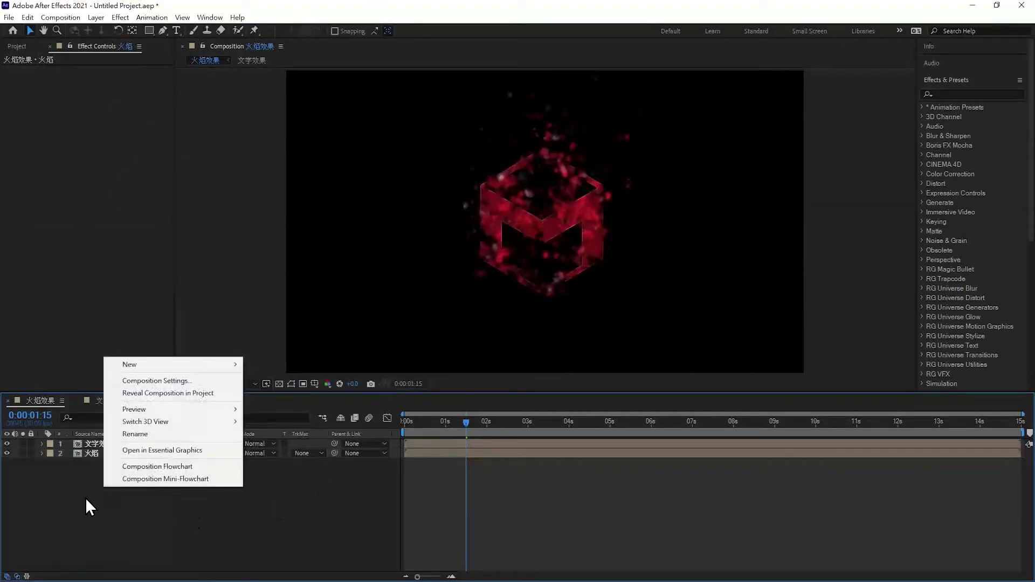
{"action": "left_click", "coordinate": [86, 500]}
{"action": "left_click", "coordinate": [17, 46]}
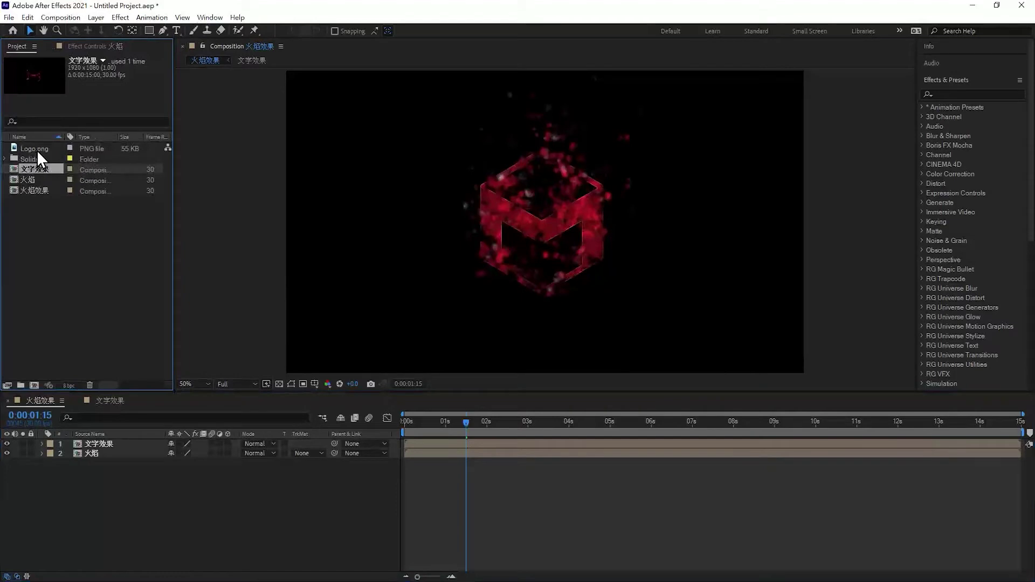
{"action": "left_click_drag", "start_coordinate": [37, 150], "coordinate": [189, 512]}
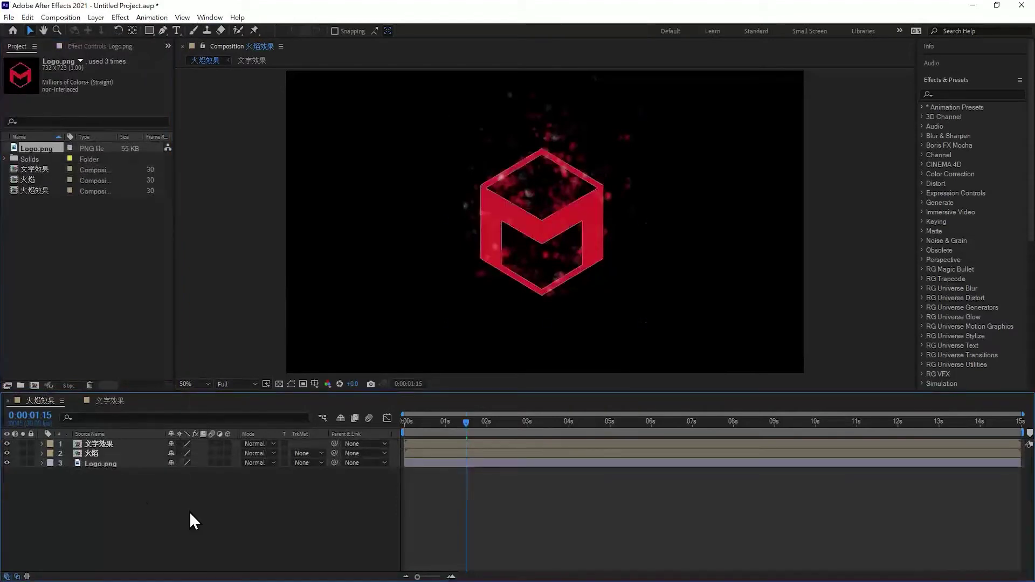
- Create a white 1920 x 1080 solid at the top of the 火焰效果 composition and apply Trapcode Particular to it
{"action": "right_click", "coordinate": [189, 512]}
{"action": "mouse_move", "coordinate": [259, 391]}
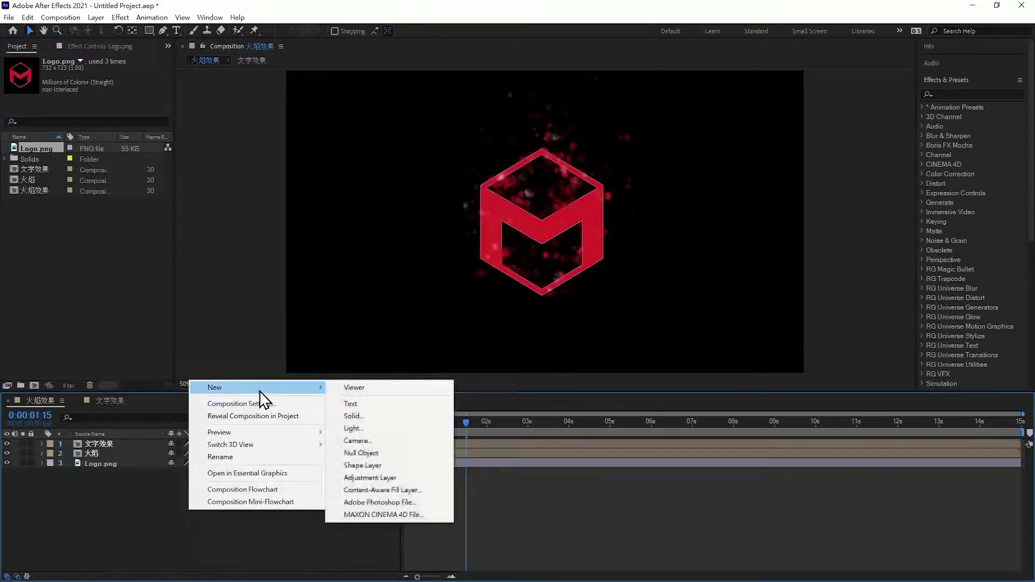
{"action": "left_click", "coordinate": [372, 417]}
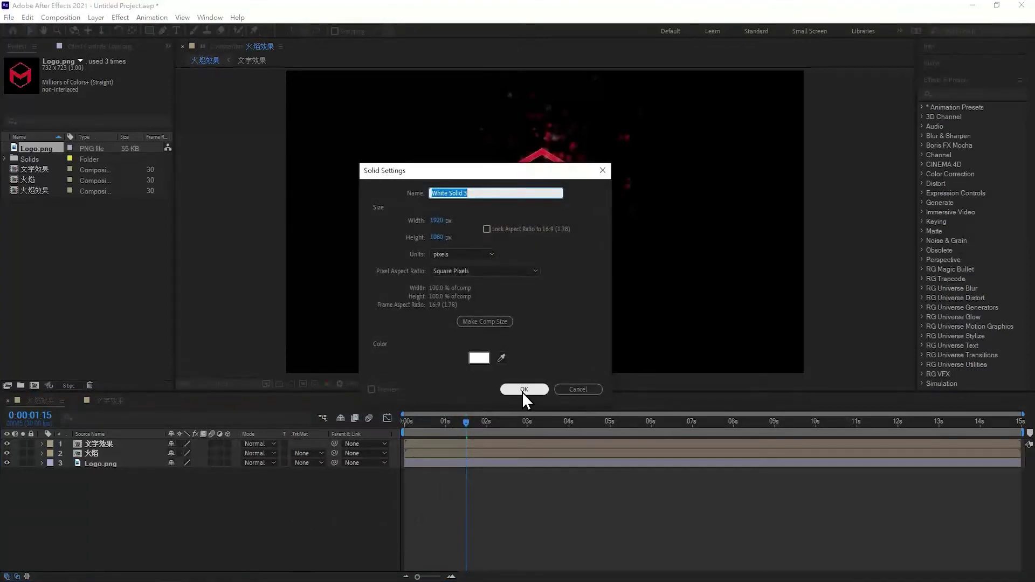
{"action": "left_click", "coordinate": [522, 389]}
{"action": "left_click", "coordinate": [121, 17]}
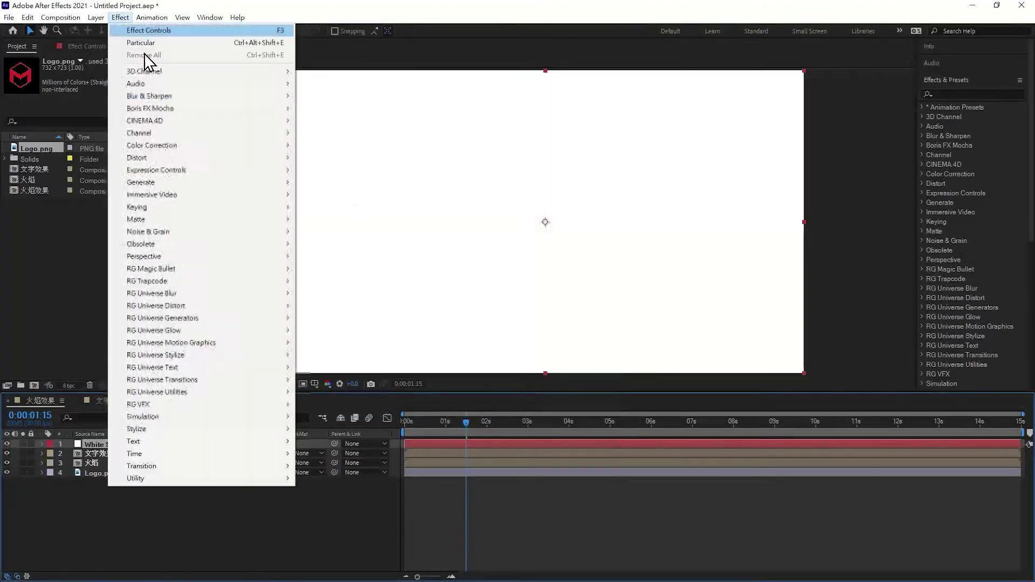
{"action": "mouse_move", "coordinate": [241, 283]}
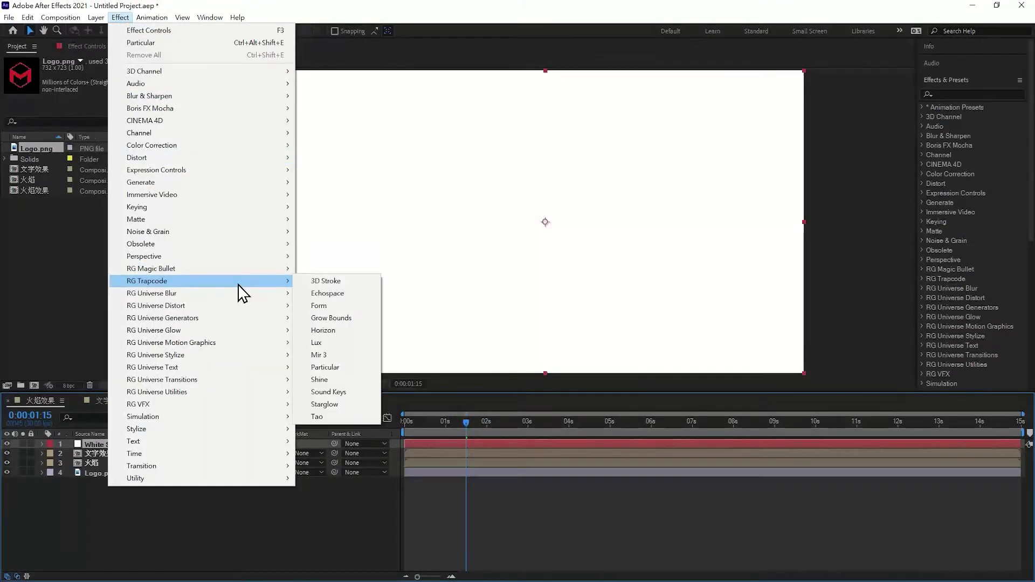
{"action": "left_click", "coordinate": [346, 369]}
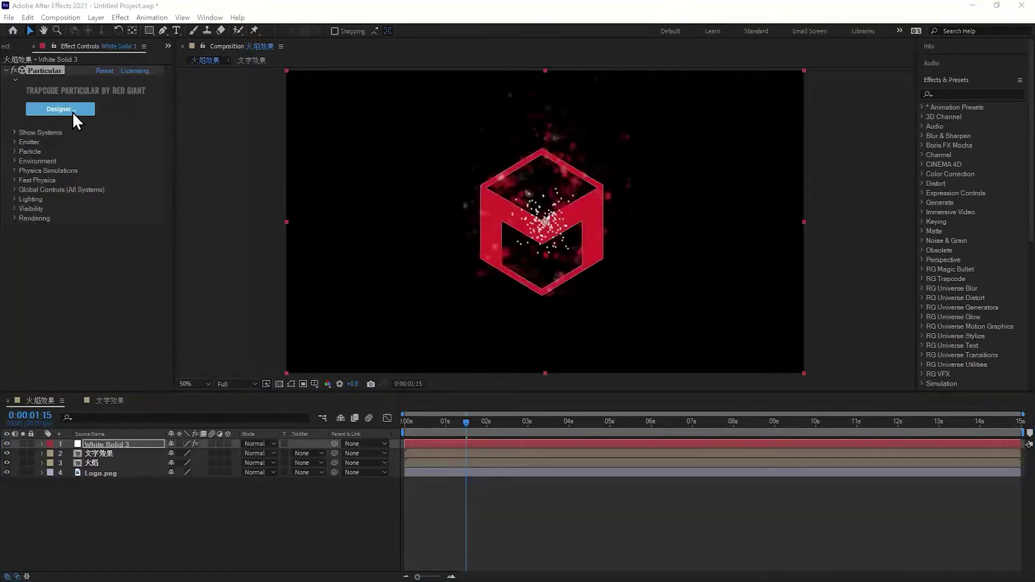
{"action": "left_click", "coordinate": [74, 113]}
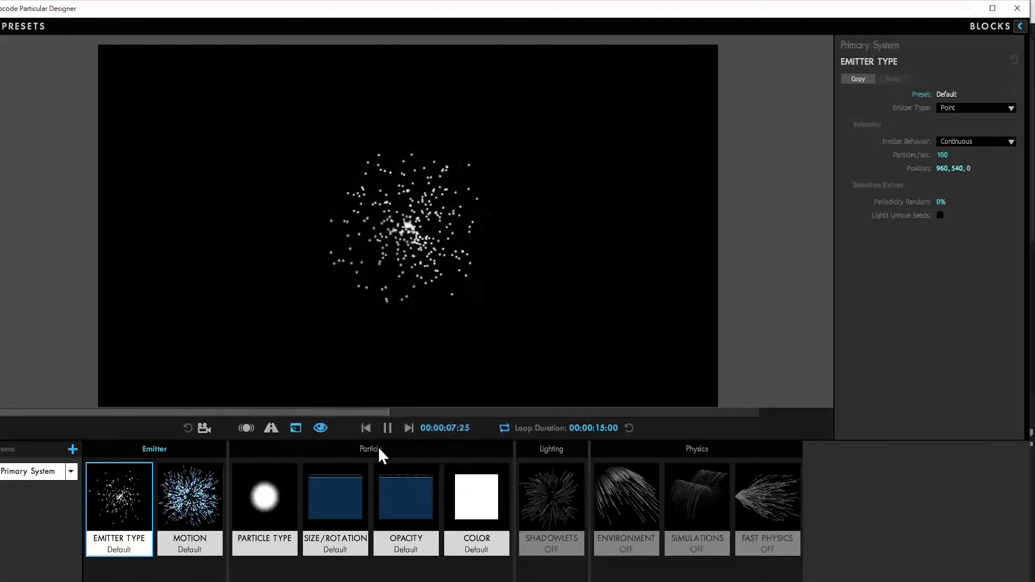
{"action": "left_click", "coordinate": [387, 427]}
{"action": "left_click", "coordinate": [366, 428]}
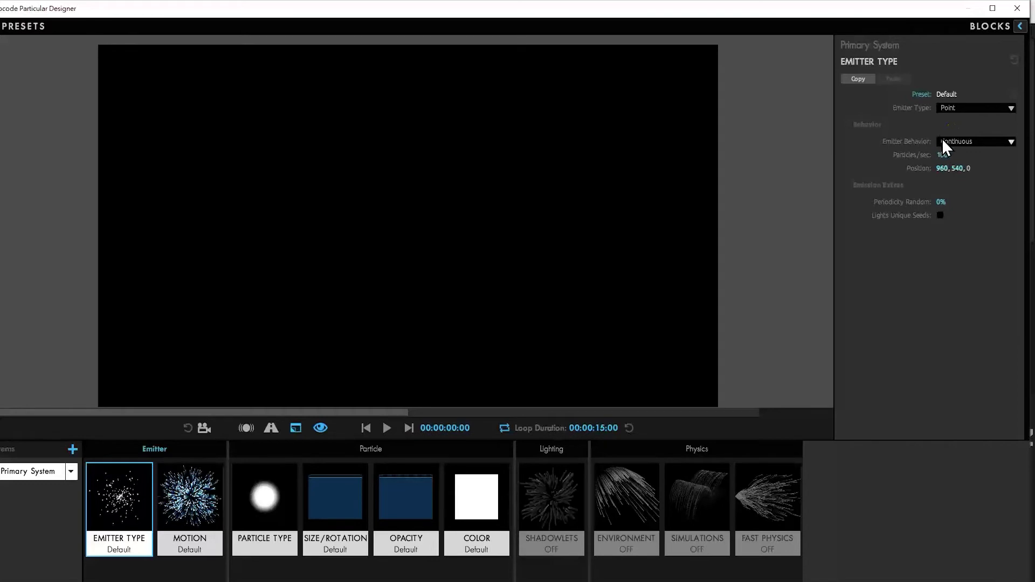
{"action": "left_click", "coordinate": [962, 107]}
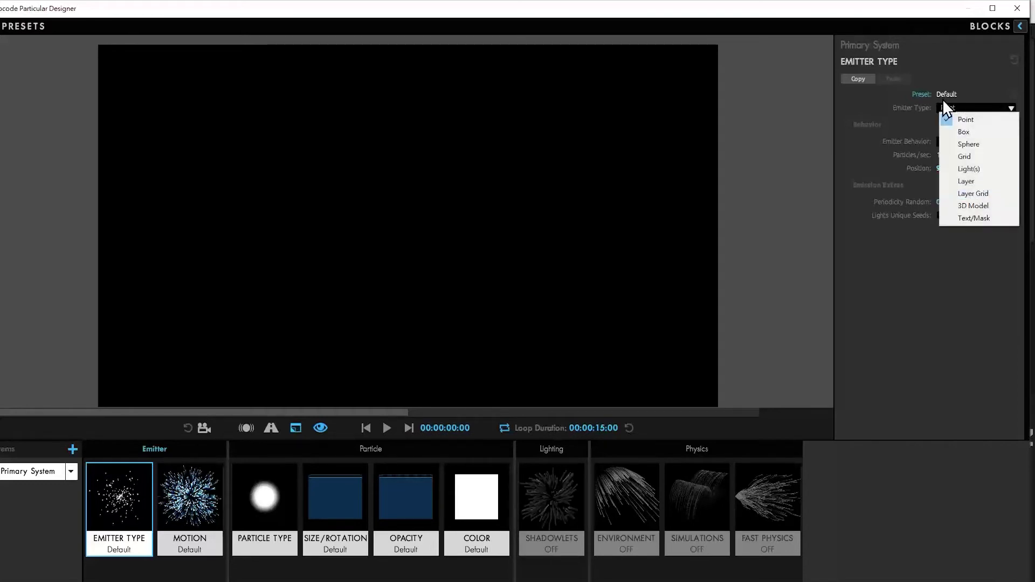
{"action": "left_click", "coordinate": [968, 184]}
{"action": "left_click", "coordinate": [973, 237]}
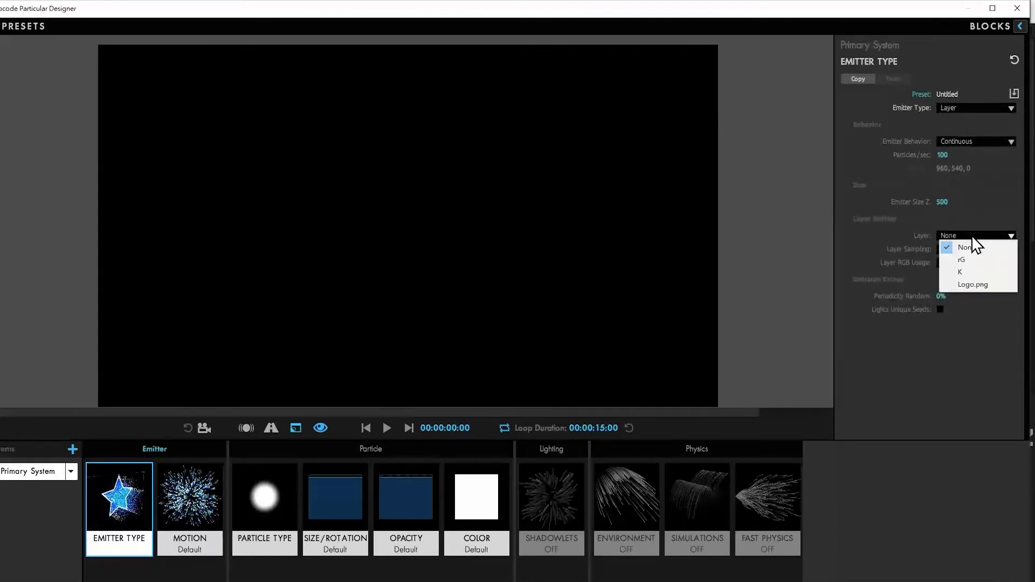
{"action": "left_click", "coordinate": [973, 285]}
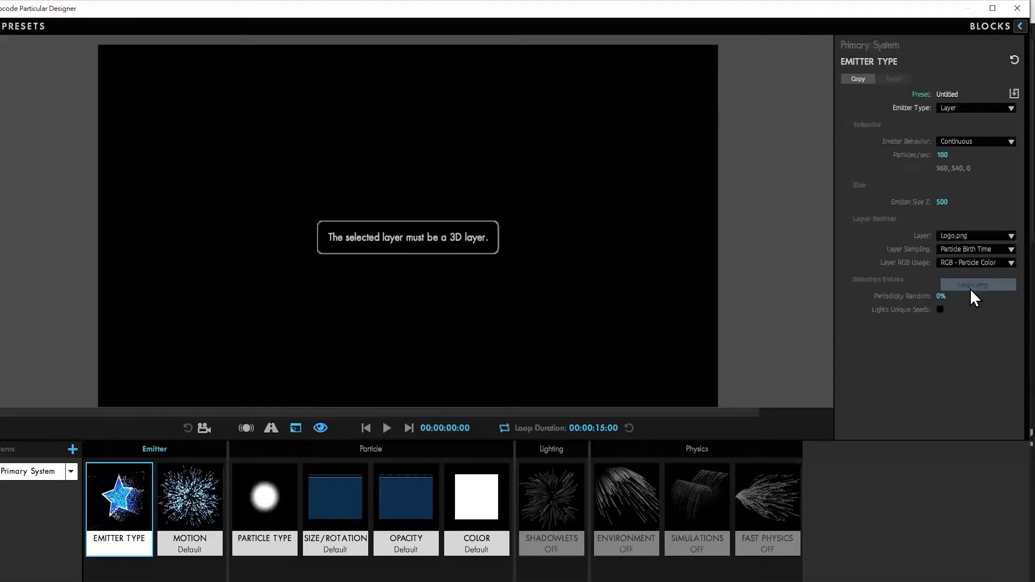
{"action": "left_click", "coordinate": [1012, 10]}
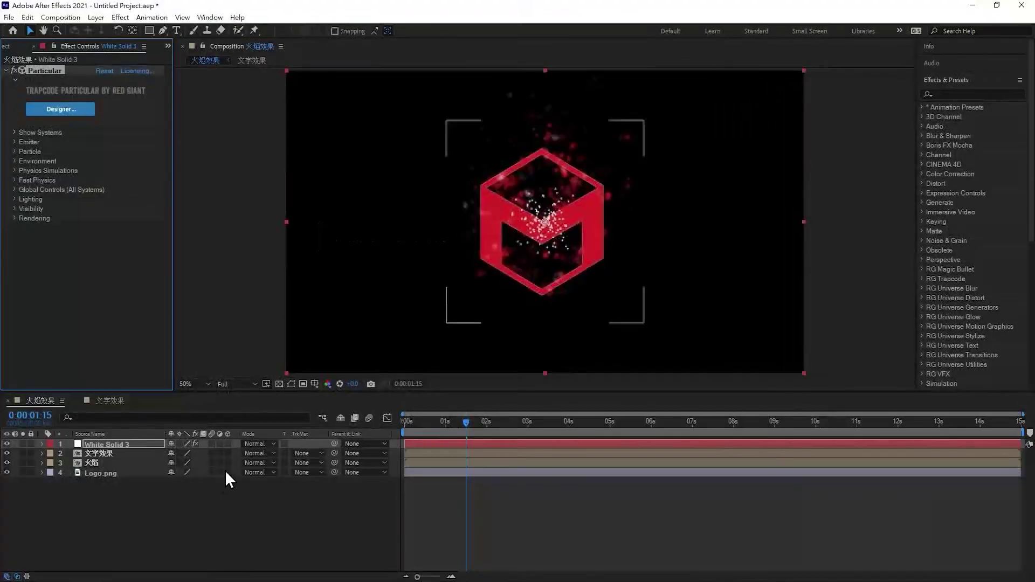
- Make the Logo.png layer 3D and set Particular's Emitter Type to Layer in the Designer, using Logo.png as the emitter layer
{"action": "left_click", "coordinate": [228, 472]}
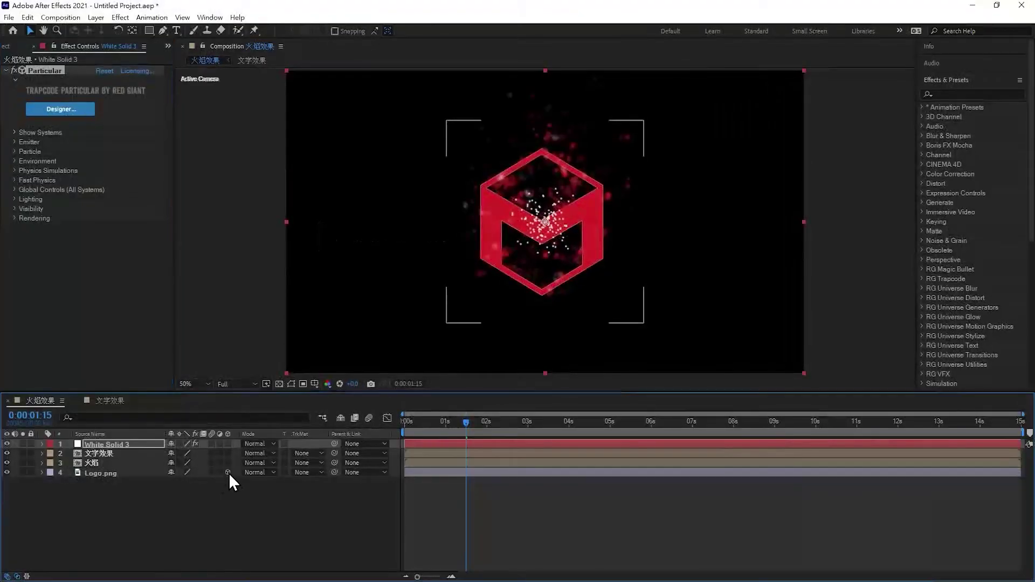
{"action": "left_click", "coordinate": [79, 110]}
{"action": "left_click", "coordinate": [977, 108]}
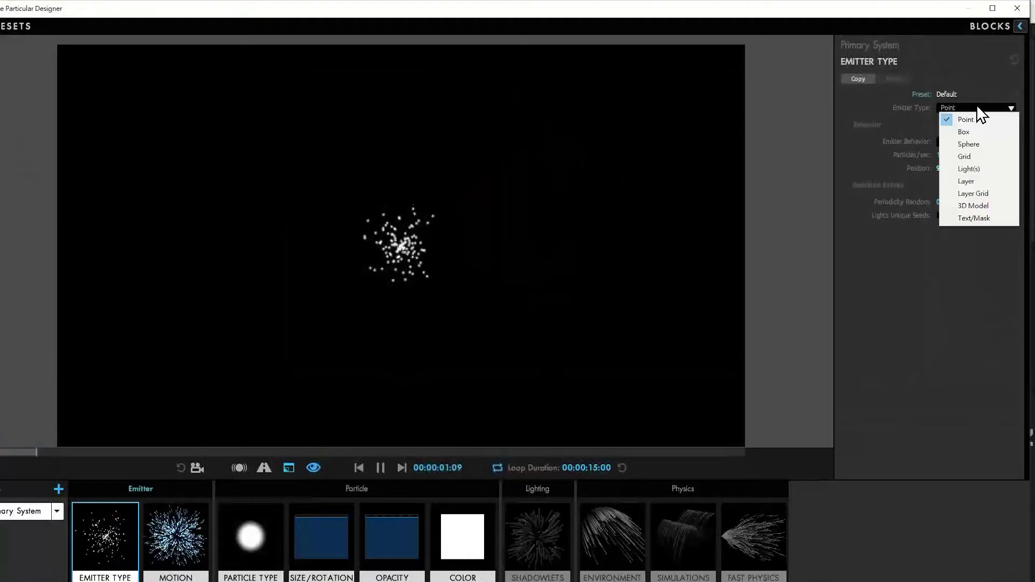
{"action": "left_click", "coordinate": [992, 181]}
{"action": "left_click", "coordinate": [967, 235]}
{"action": "left_click", "coordinate": [973, 285]}
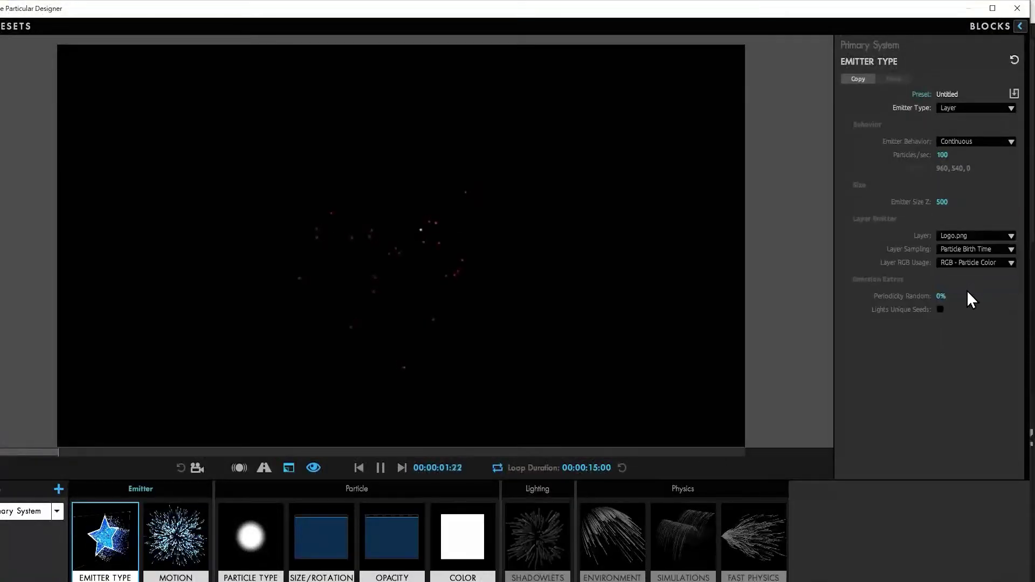
- Maximize the Designer, pause the preview and set the emitter's Particles/sec to 1000
{"action": "mouse_move", "coordinate": [577, 10]}
{"action": "left_mouse_down"}
{"action": "mouse_move", "coordinate": [581, 32]}
{"action": "mouse_move", "coordinate": [586, 2]}
{"action": "left_mouse_up"}
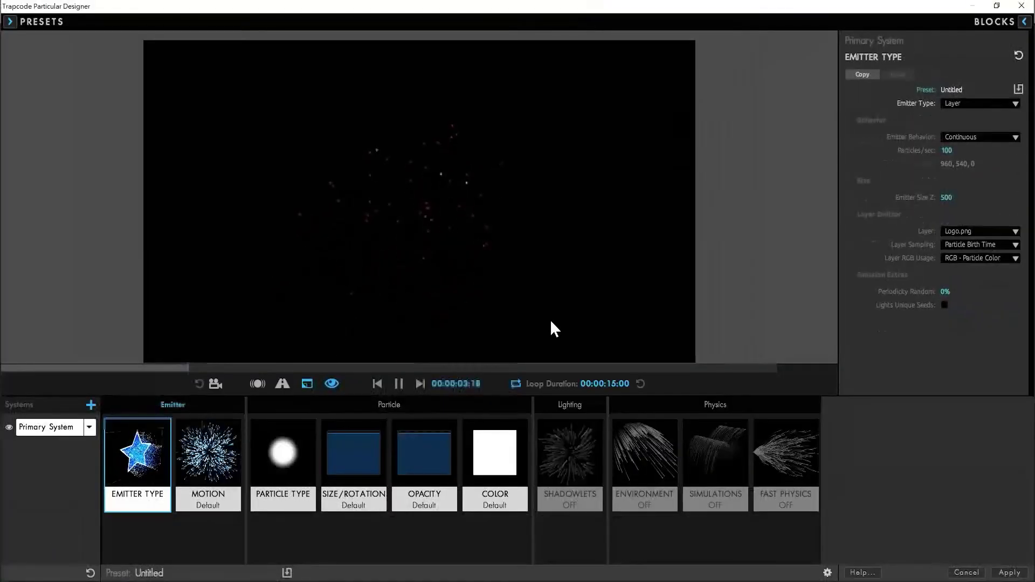
{"action": "left_click", "coordinate": [399, 384]}
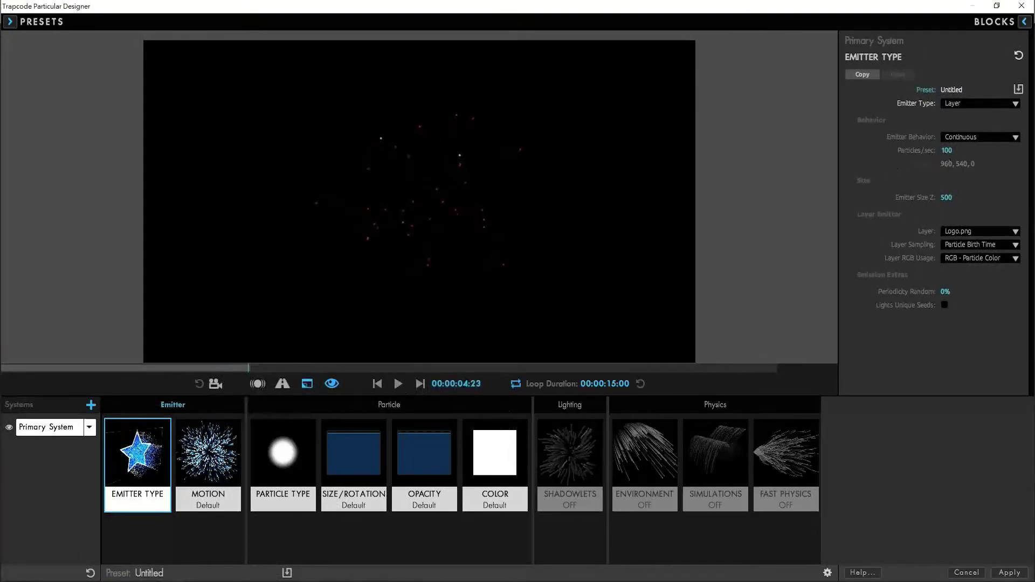
{"action": "left_click_drag", "start_coordinate": [945, 151], "coordinate": [813, 163]}
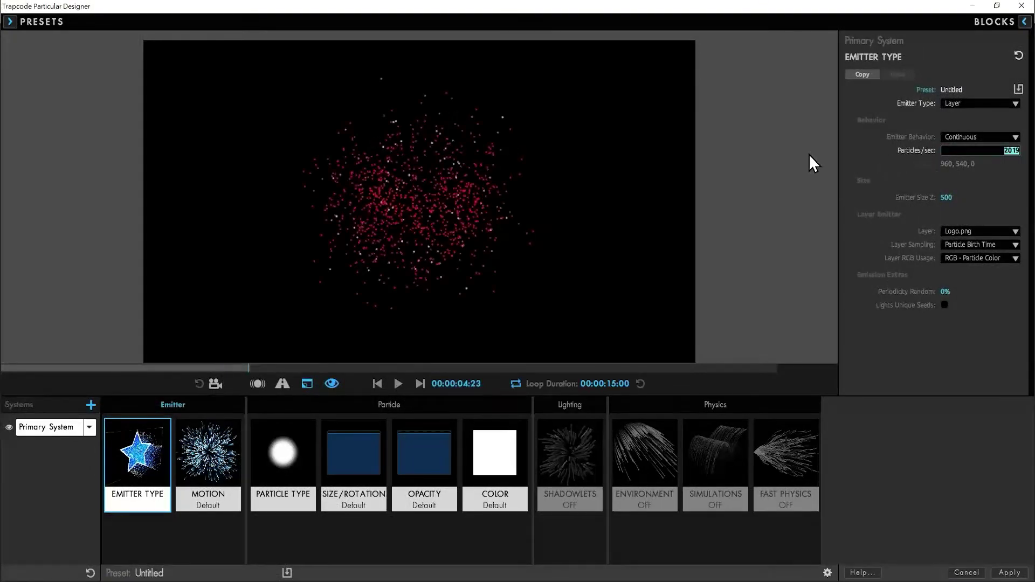
{"action": "type", "text": "1000"}
- Apply the off-centre triangular preset curve to the emitter's Velocity Over Life and preview the animation
{"action": "left_click", "coordinate": [212, 444]}
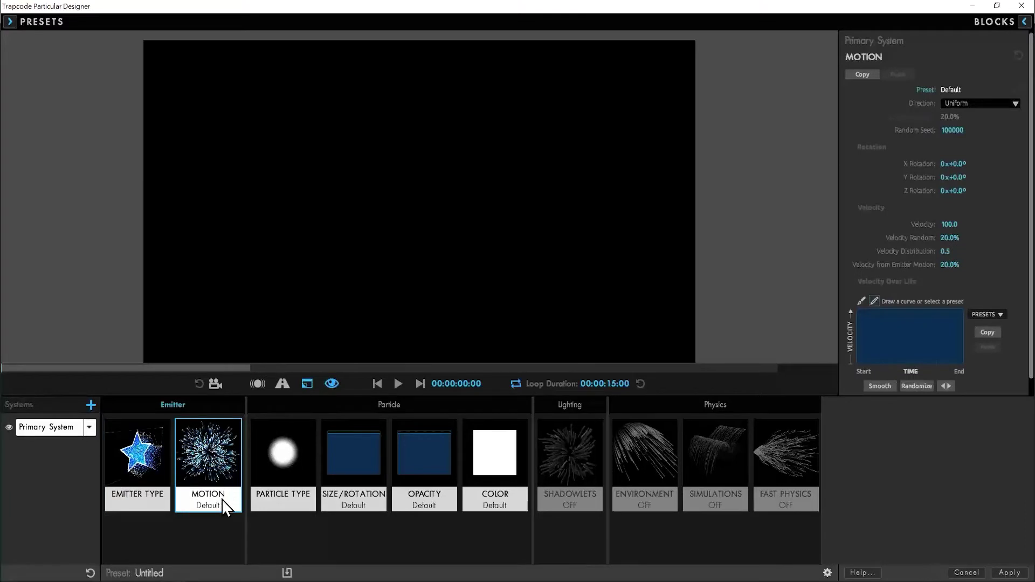
{"action": "left_click", "coordinate": [984, 315]}
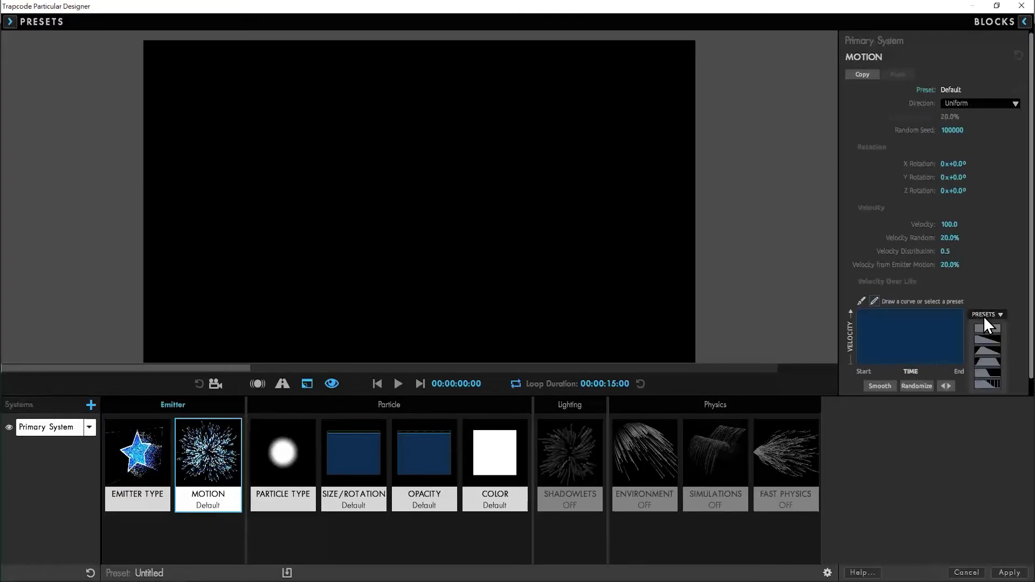
{"action": "left_click", "coordinate": [992, 353]}
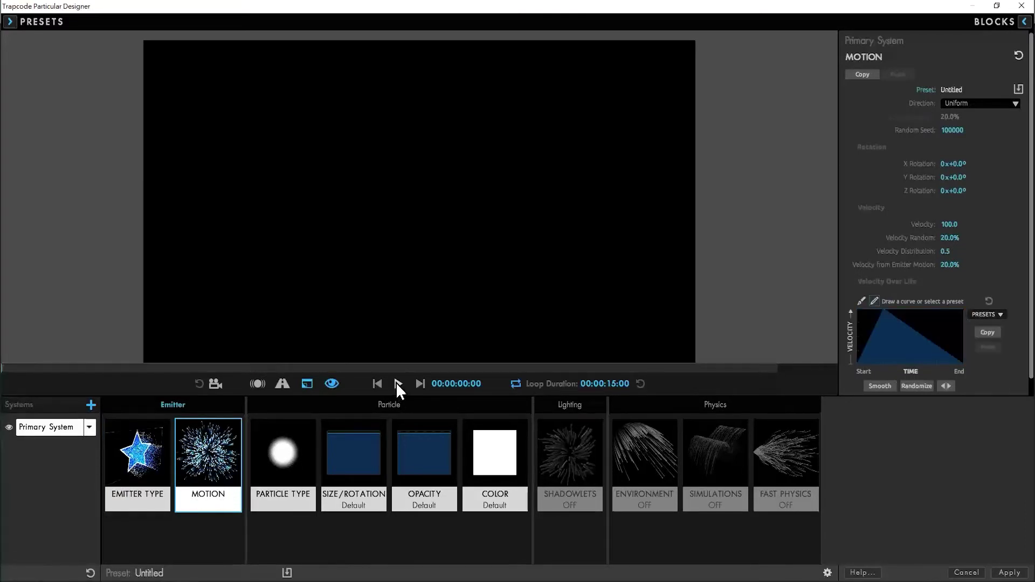
{"action": "left_click", "coordinate": [398, 383]}
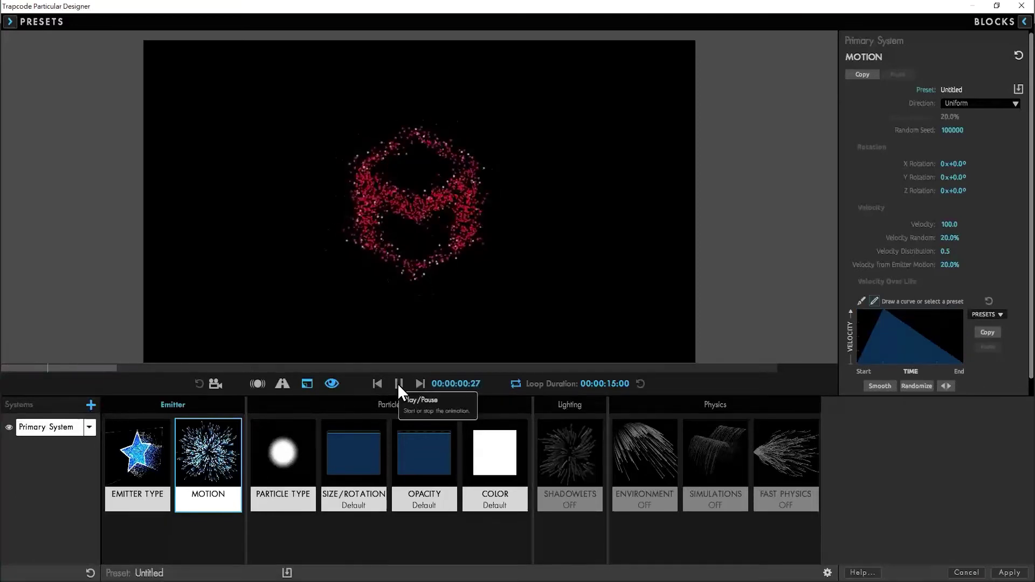
{"action": "left_click", "coordinate": [396, 383]}
- Set the particle Life to 2 seconds and the Particle Feather to 100
{"action": "left_click", "coordinate": [287, 451]}
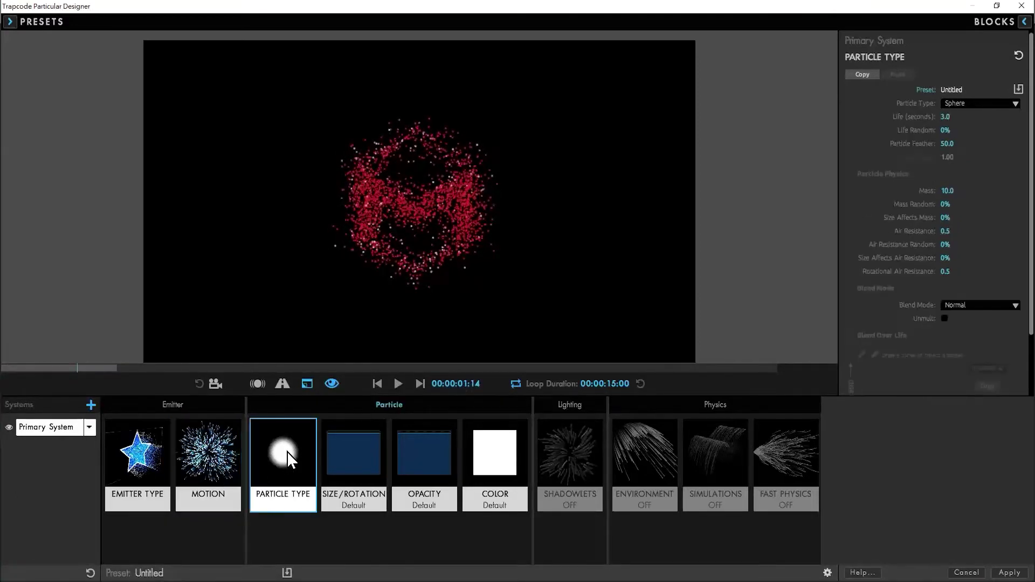
{"action": "left_click", "coordinate": [377, 384]}
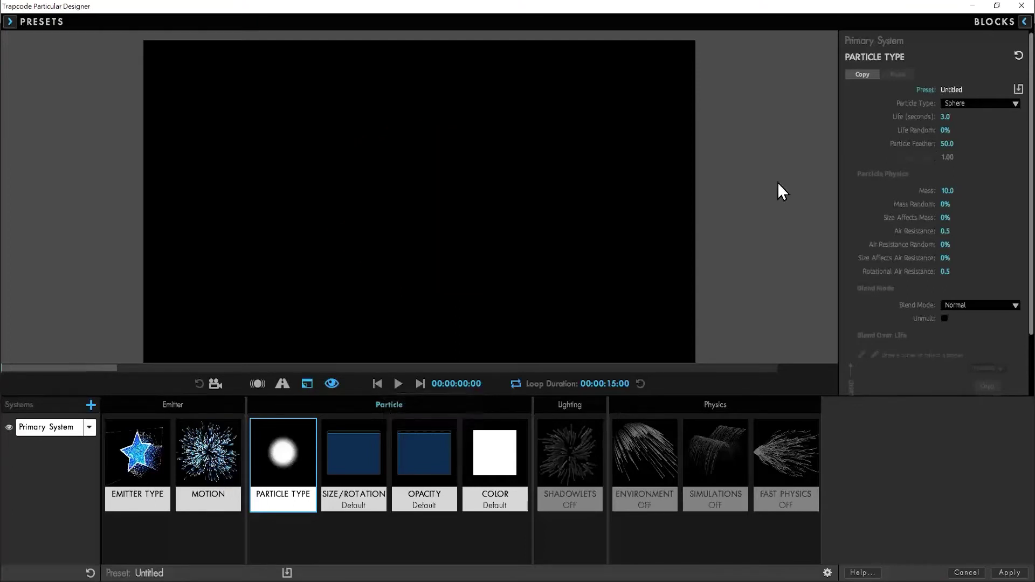
{"action": "left_click_drag", "start_coordinate": [949, 116], "coordinate": [988, 118]}
{"action": "type", "text": "2"}
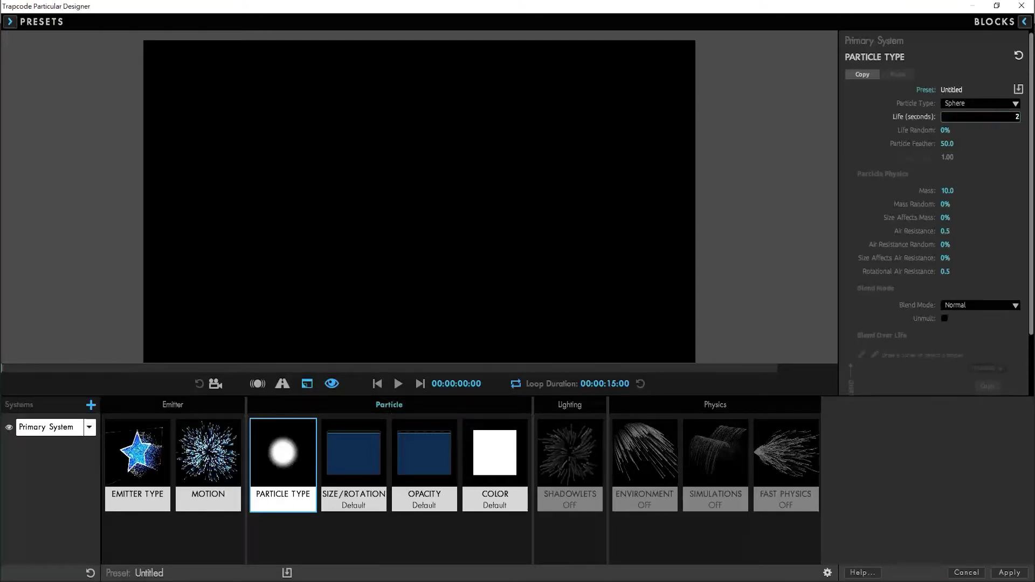
{"action": "key", "text": "Return"}
{"action": "left_click", "coordinate": [948, 143]}
{"action": "type", "text": "10010"}
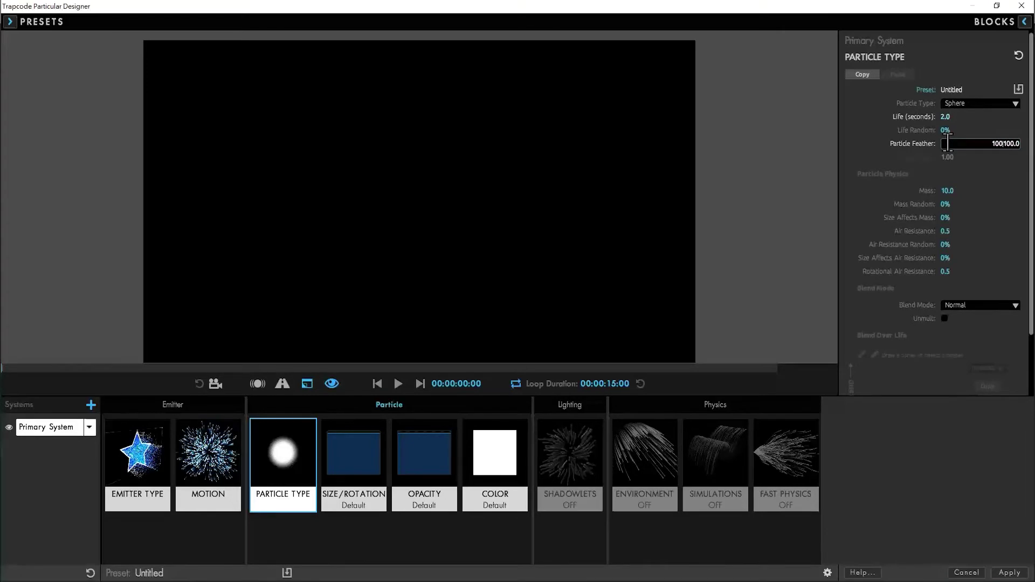
{"action": "key", "text": "Return"}
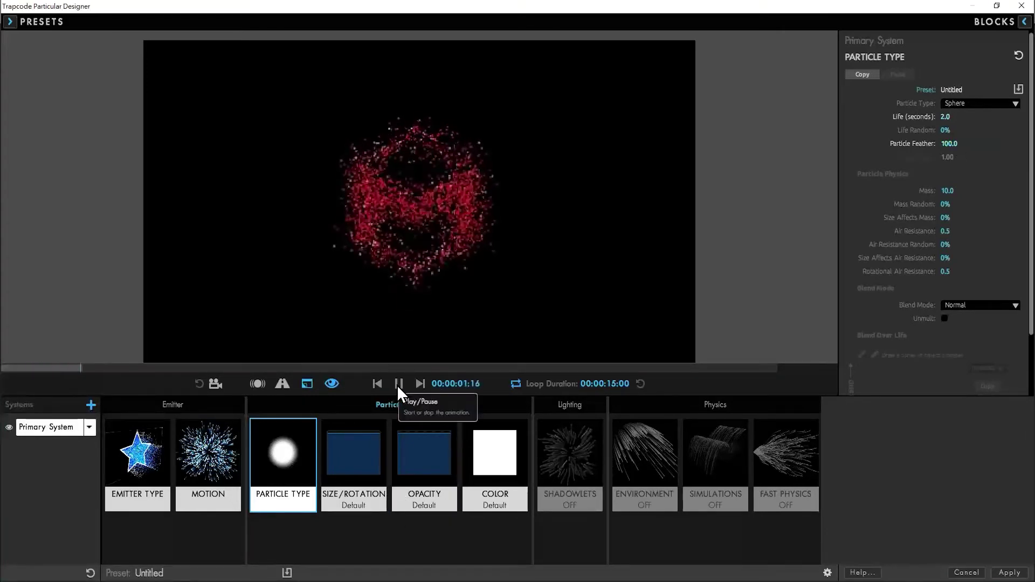
- Apply the off-centre triangular preset curve to both Size Over Life and Opacity Over Life of the particles
{"action": "left_click", "coordinate": [353, 458]}
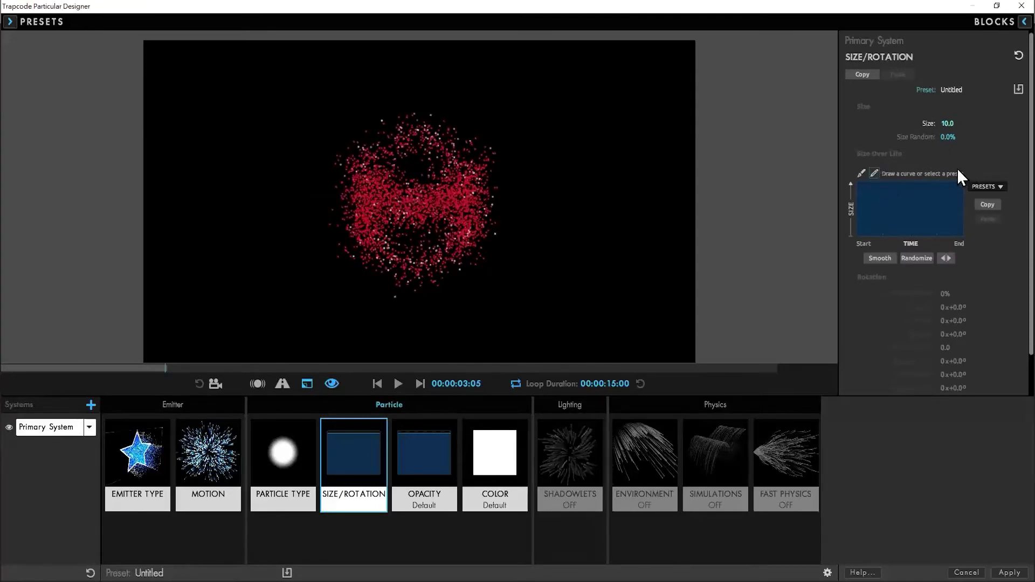
{"action": "left_click", "coordinate": [999, 187]}
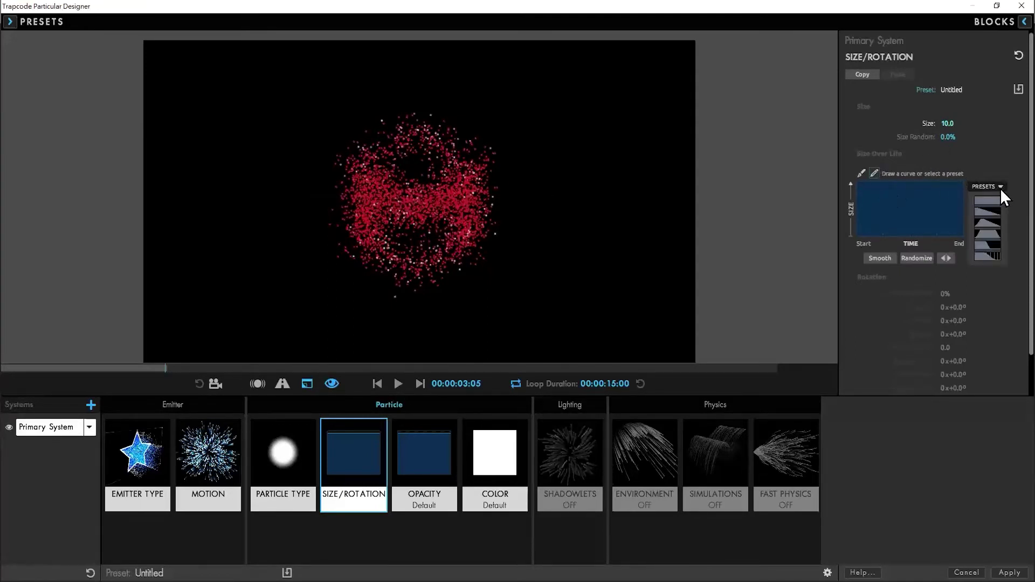
{"action": "left_click", "coordinate": [990, 229]}
{"action": "left_click", "coordinate": [424, 459]}
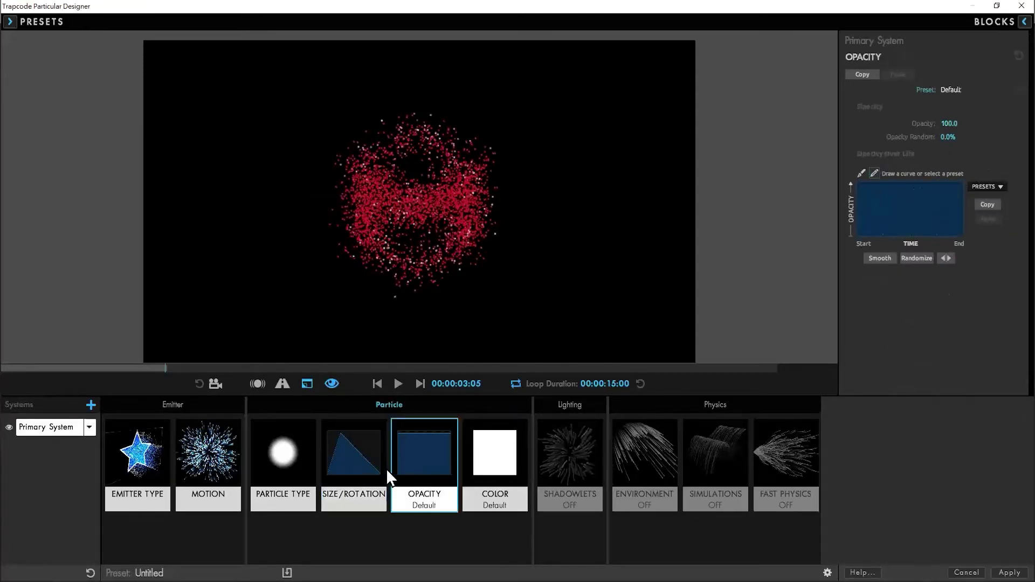
{"action": "left_click", "coordinate": [998, 188]}
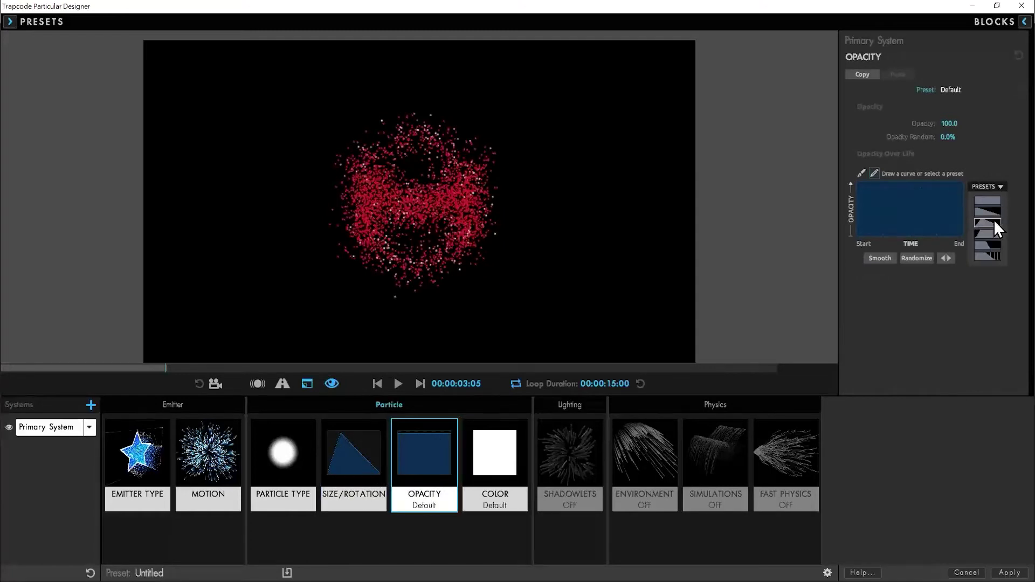
{"action": "left_click", "coordinate": [992, 225]}
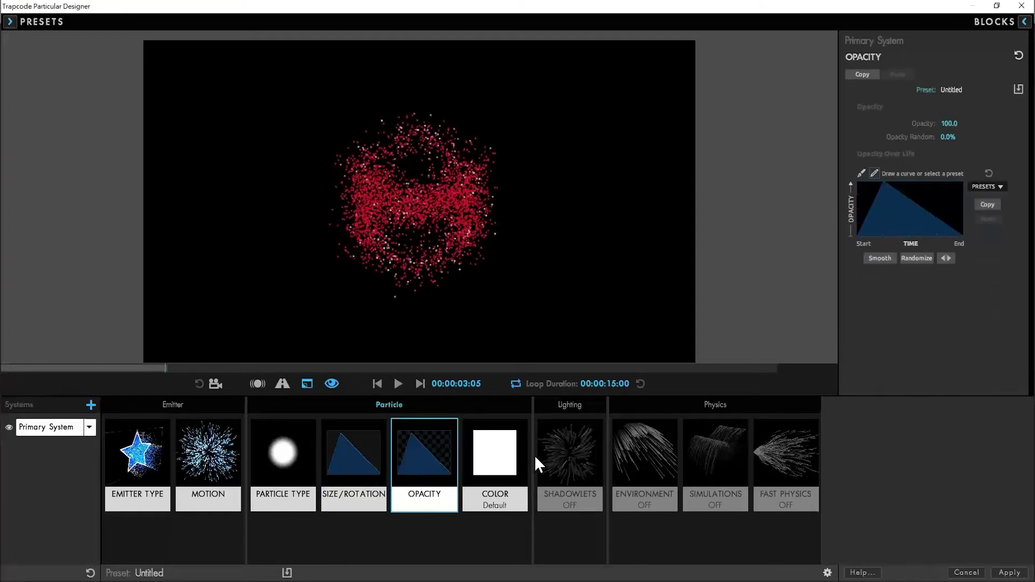
- Set Wind Y to -300 in the Environment physics of the particle system and preview the animation
{"action": "left_click", "coordinate": [497, 464]}
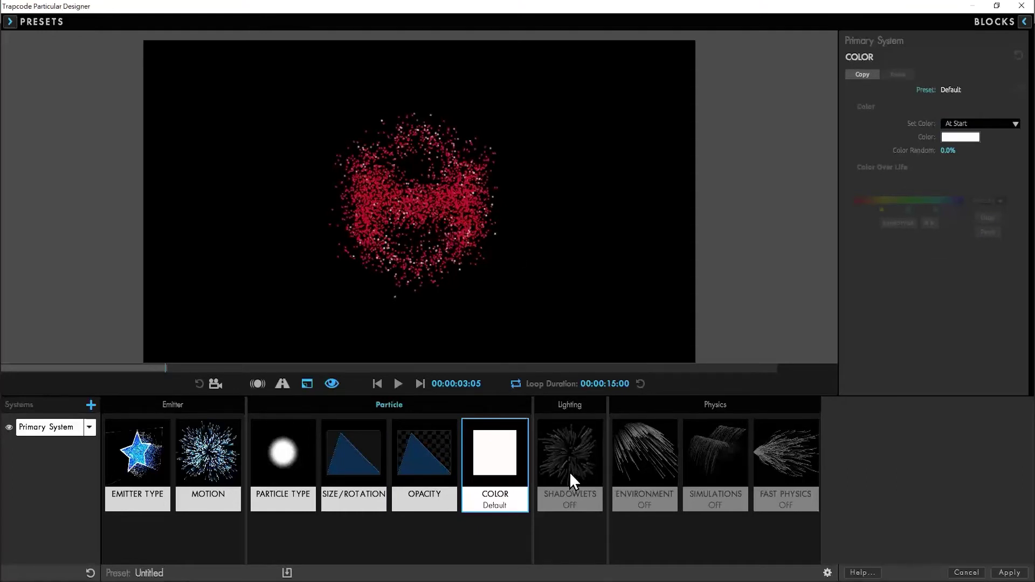
{"action": "left_click", "coordinate": [652, 454]}
{"action": "left_click", "coordinate": [722, 454]}
{"action": "left_click", "coordinate": [771, 448]}
{"action": "left_click", "coordinate": [652, 457]}
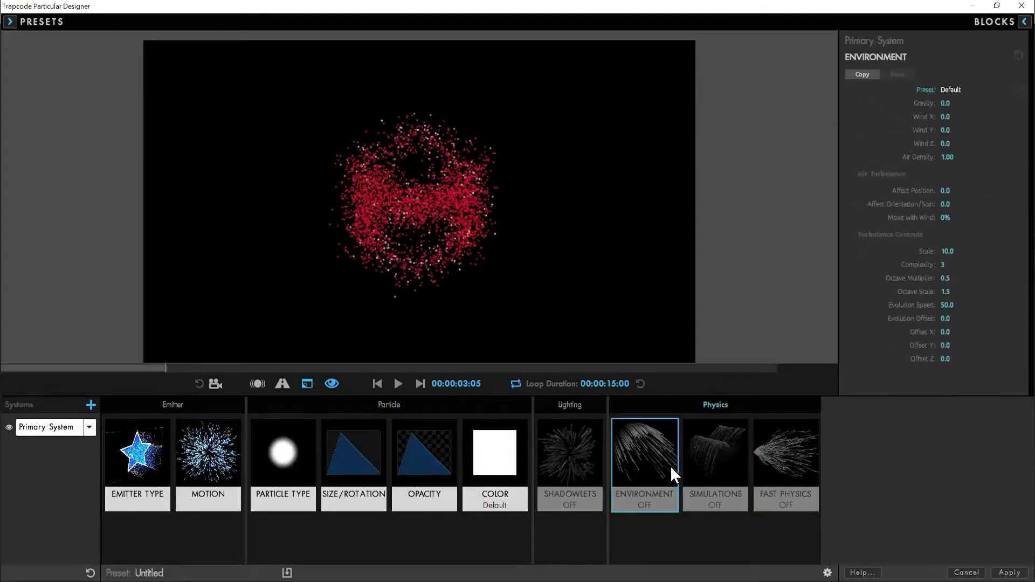
{"action": "left_click", "coordinate": [398, 384]}
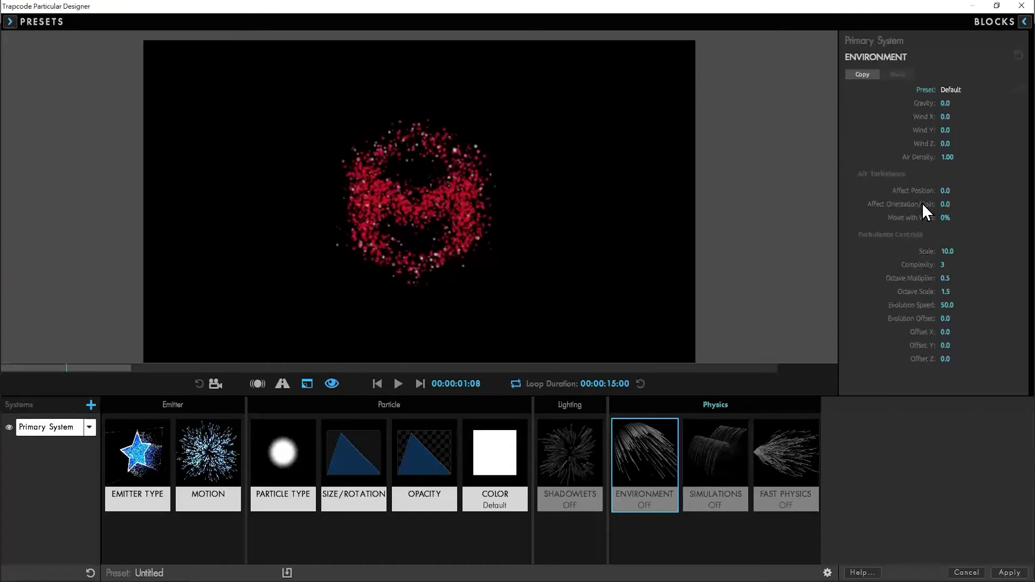
{"action": "left_click_drag", "start_coordinate": [945, 130], "coordinate": [997, 130]}
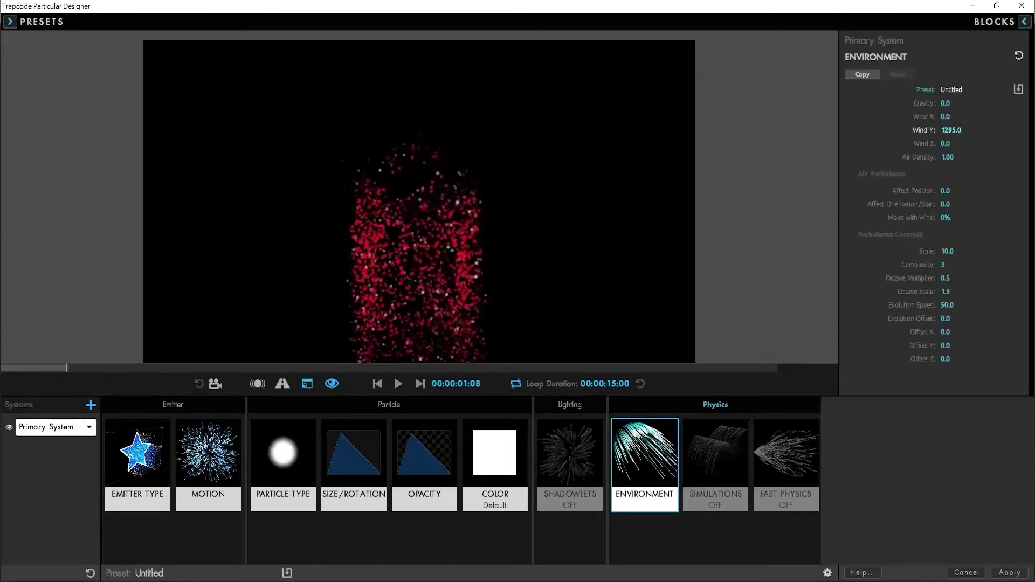
{"action": "left_click", "coordinate": [945, 130]}
{"action": "type", "text": "-300"}
{"action": "key", "text": "Return"}
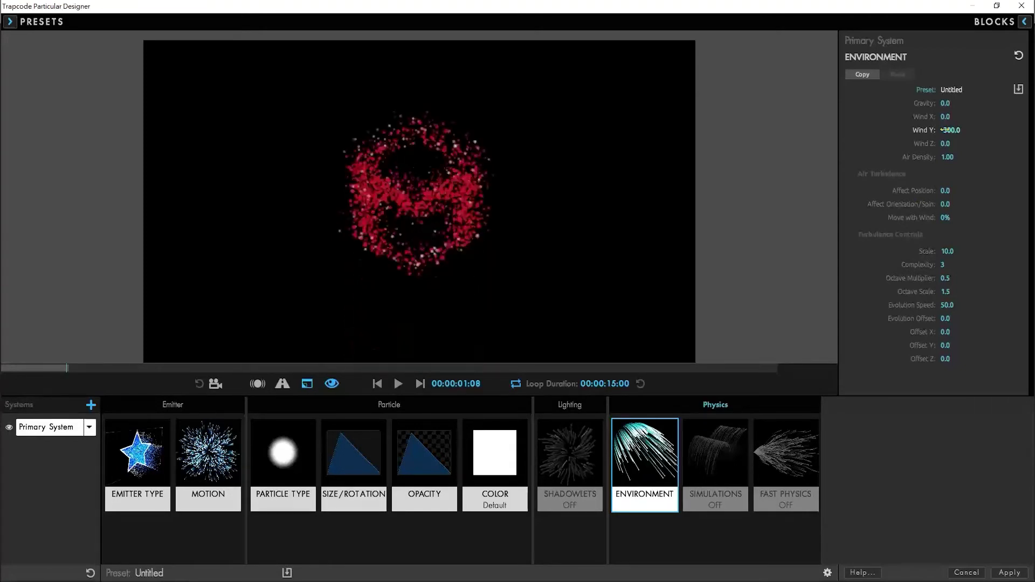
{"action": "left_click", "coordinate": [399, 384]}
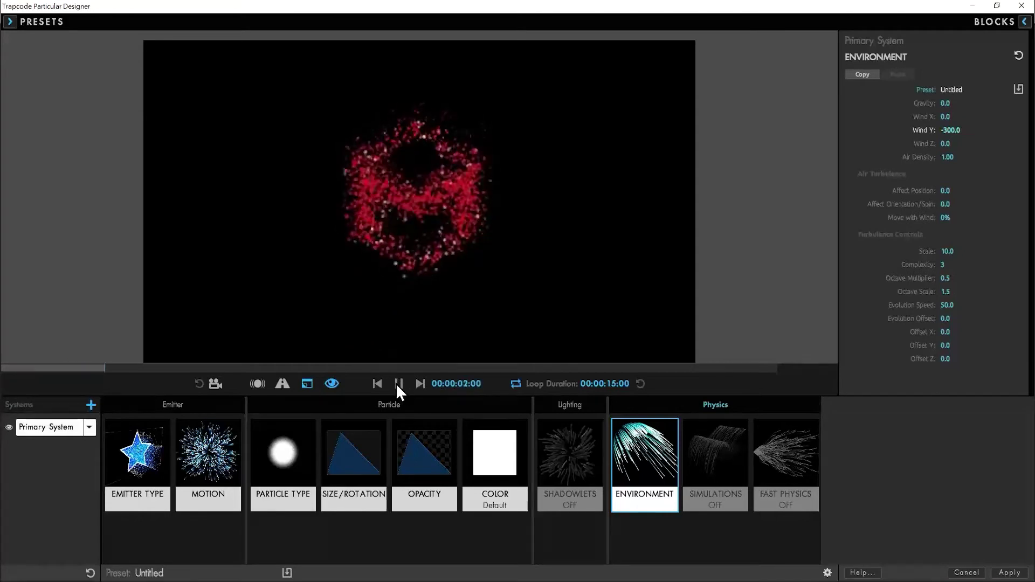
{"action": "left_click", "coordinate": [397, 383]}
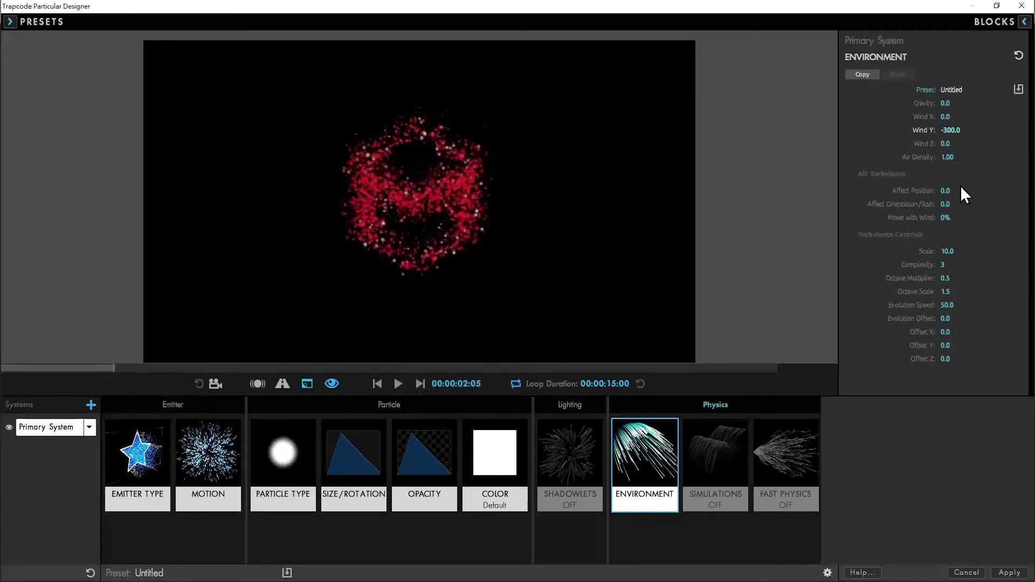
- Set the Air Turbulence Affect Position to 100 in the Environment physics
{"action": "left_click_drag", "start_coordinate": [945, 190], "coordinate": [975, 262]}
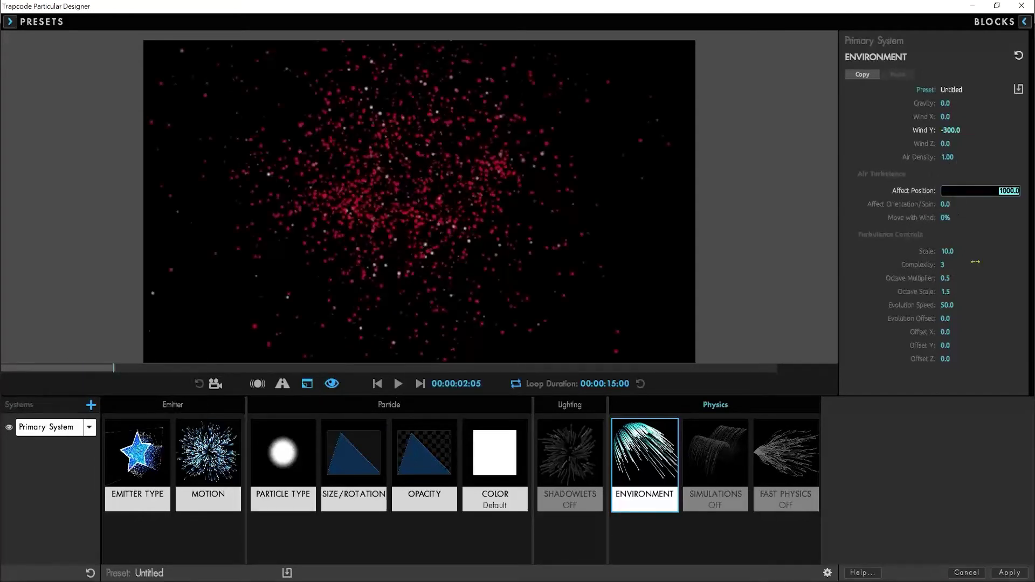
{"action": "type", "text": "100"}
{"action": "key", "text": "Return"}
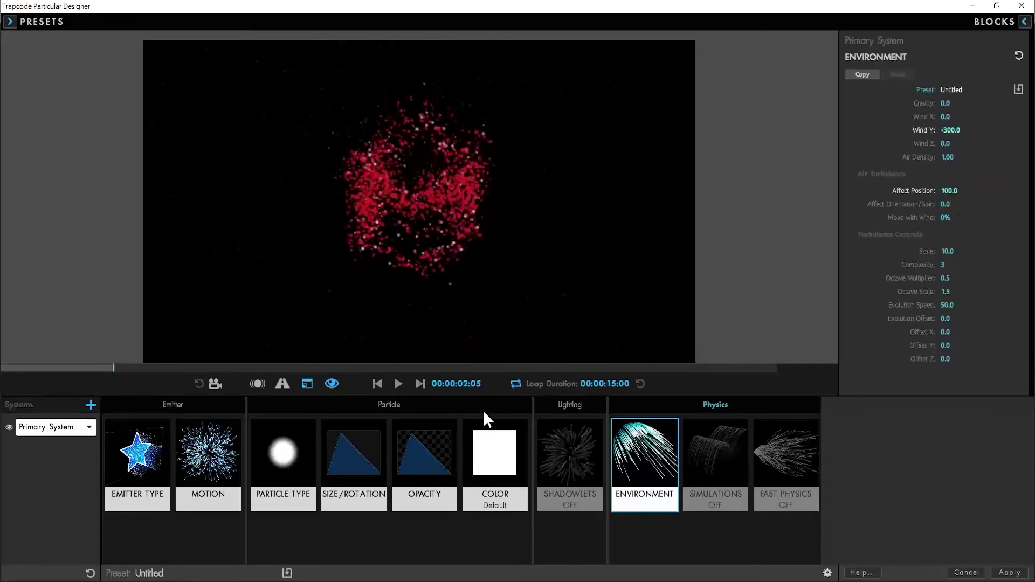
- Apply the Affect Opacity preset to the Fast Physics of the particle system and preview the animation
{"action": "left_click", "coordinate": [726, 469]}
{"action": "left_click", "coordinate": [795, 467]}
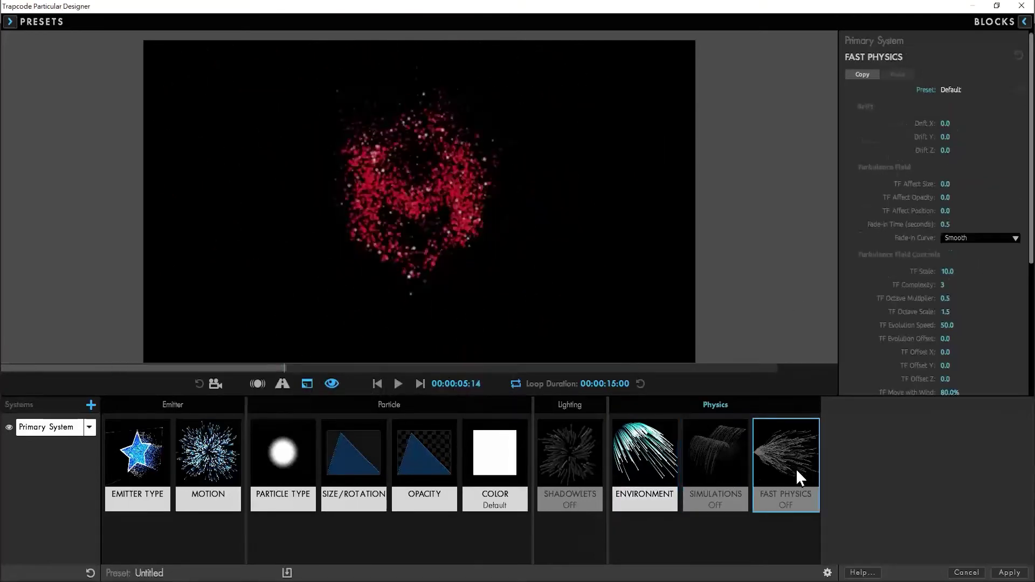
{"action": "left_click", "coordinate": [741, 473]}
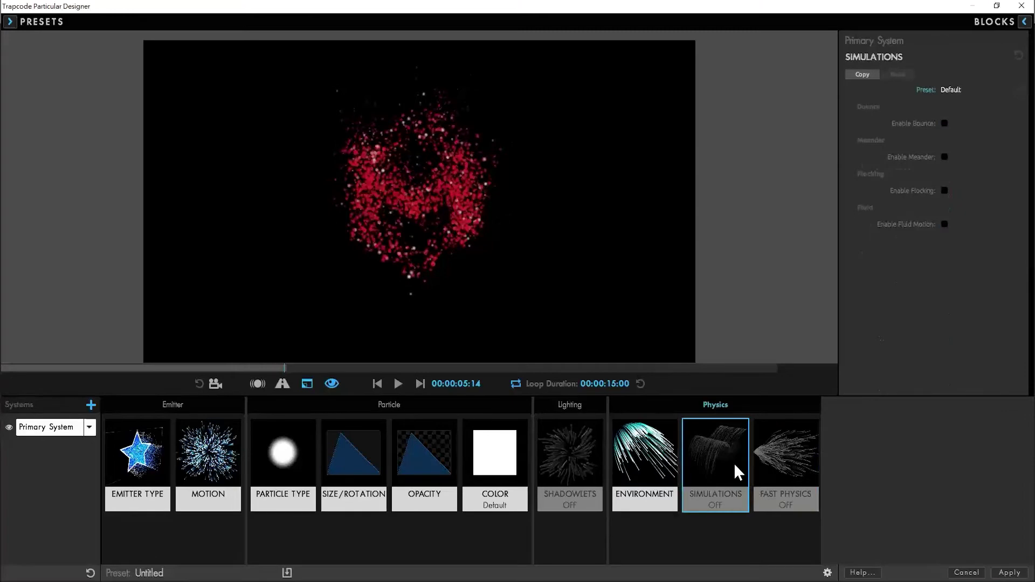
{"action": "left_click", "coordinate": [1023, 23]}
{"action": "left_click", "coordinate": [709, 75]}
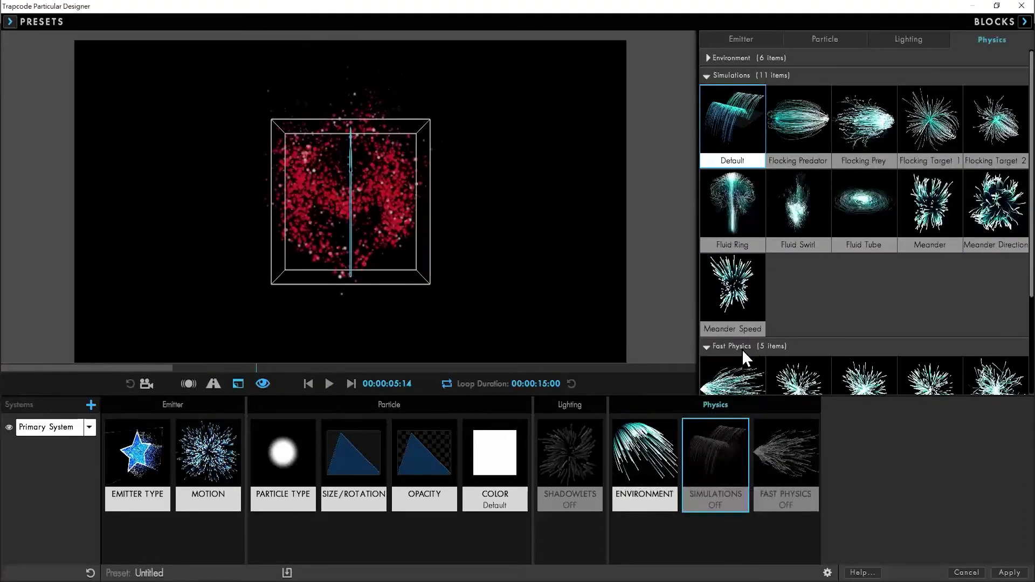
{"action": "scroll", "coordinate": [784, 349], "scroll_direction": "down", "scroll_amount": 3}
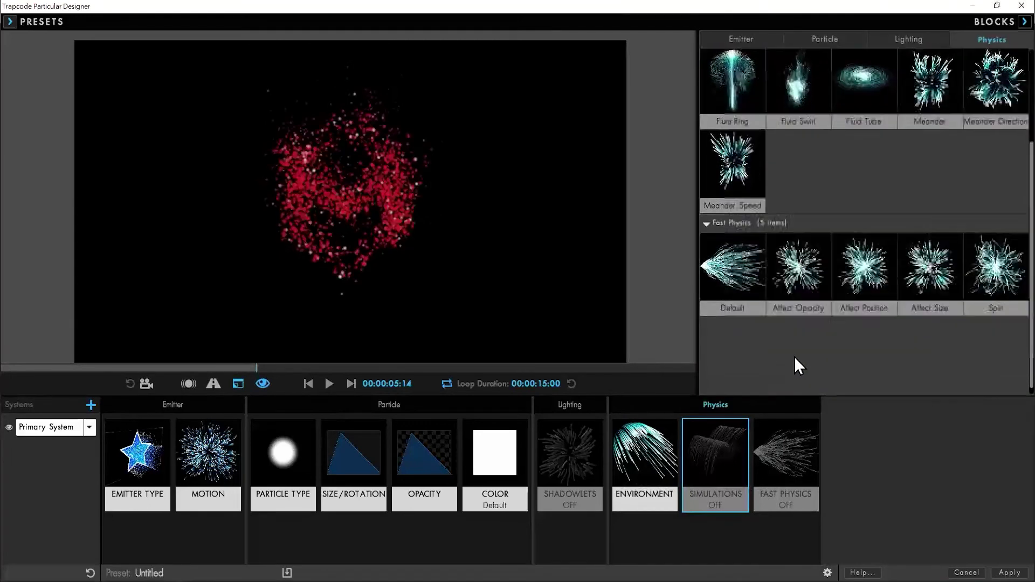
{"action": "left_click", "coordinate": [732, 270]}
{"action": "left_click", "coordinate": [796, 269]}
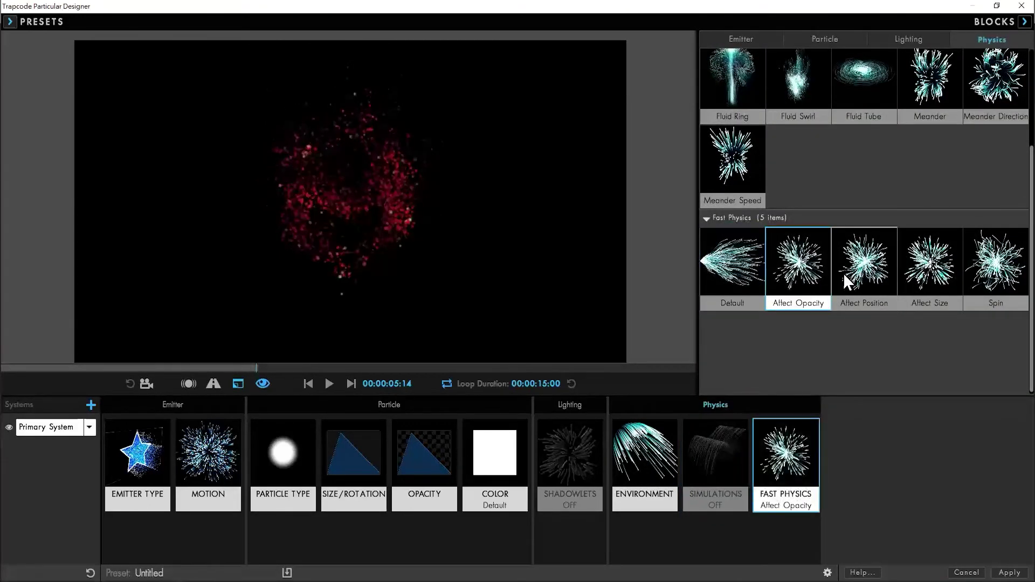
{"action": "left_click", "coordinate": [329, 384]}
{"action": "left_click", "coordinate": [331, 383]}
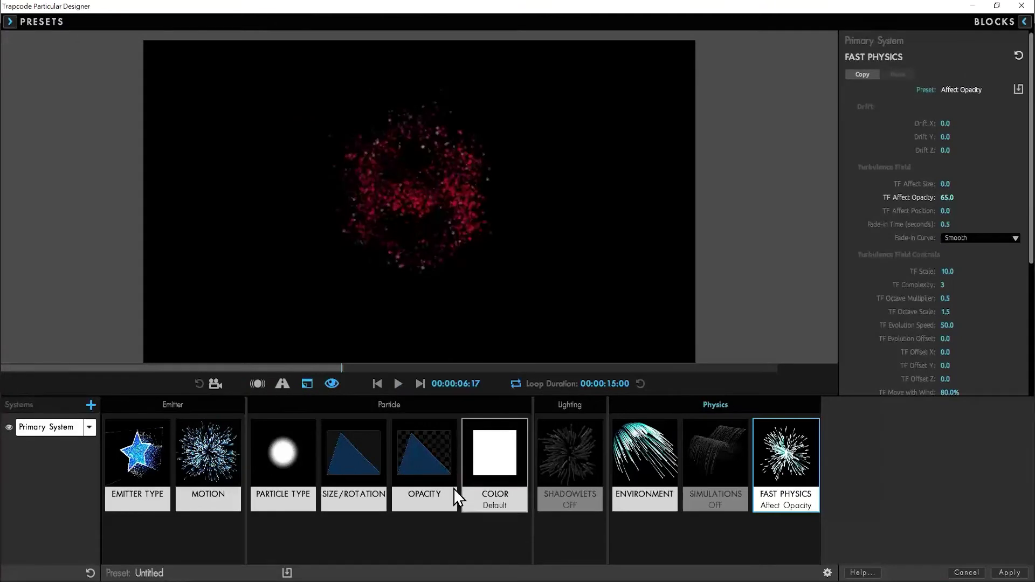
- Return the preview to the first frame and set the emitter's Particles/sec to 20000
{"action": "left_click", "coordinate": [136, 466]}
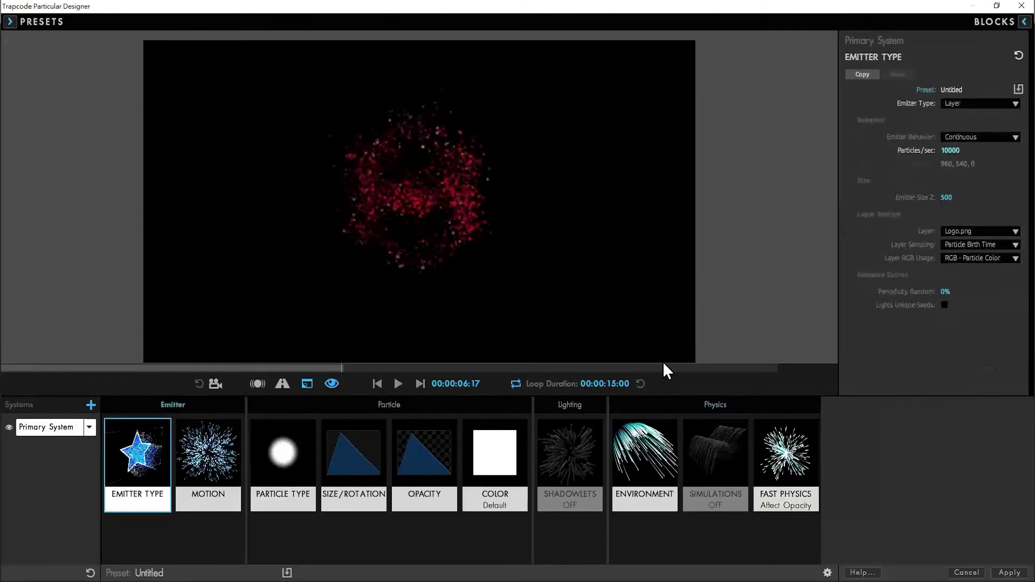
{"action": "left_click", "coordinate": [377, 383]}
{"action": "left_click_drag", "start_coordinate": [950, 150], "coordinate": [971, 151]}
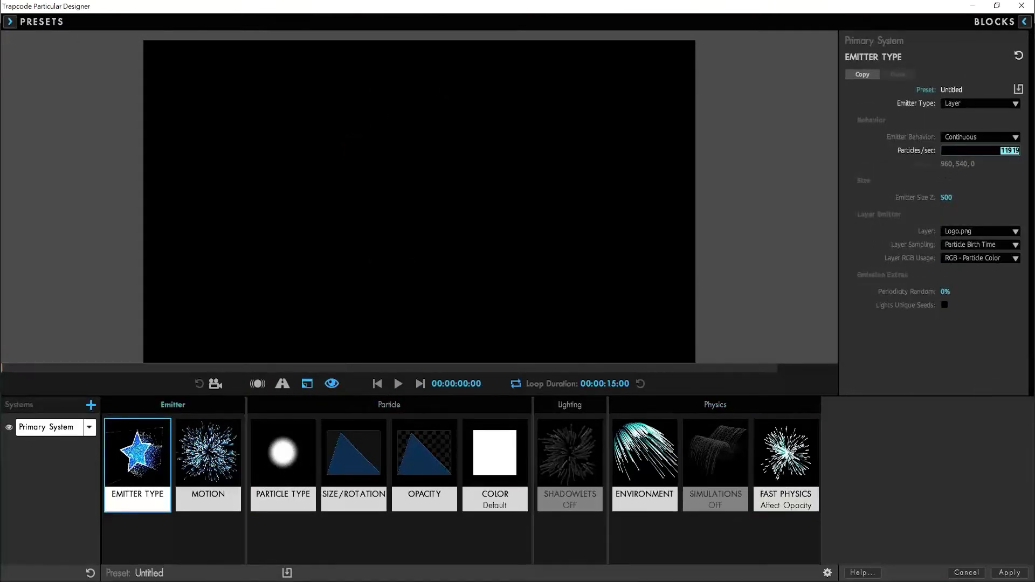
{"action": "type", "text": "20000"}
- Set the particle Size to 15 and apply the Designer settings to the composition
{"action": "left_click", "coordinate": [301, 448]}
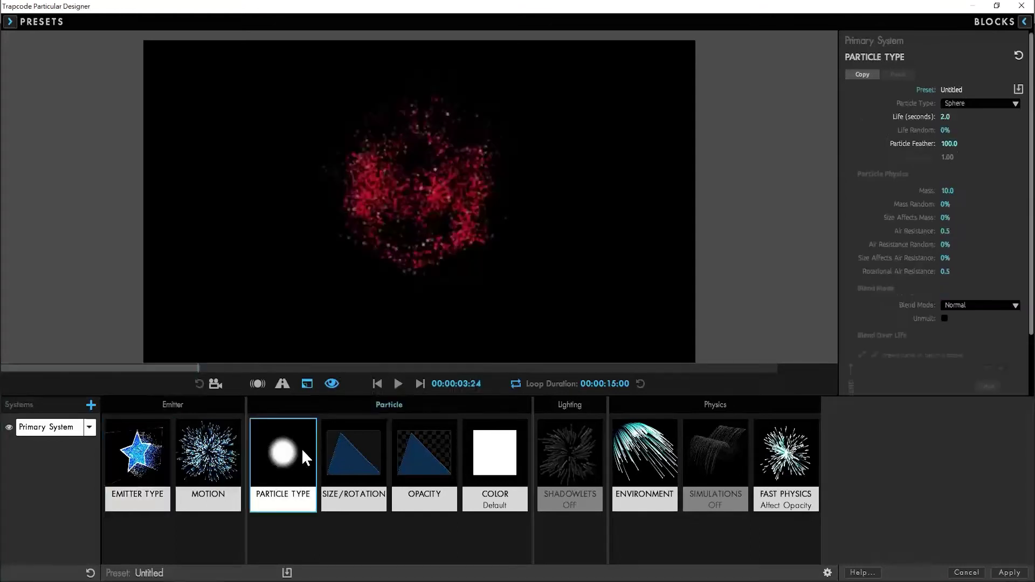
{"action": "left_click", "coordinate": [356, 473]}
{"action": "left_click", "coordinate": [377, 383]}
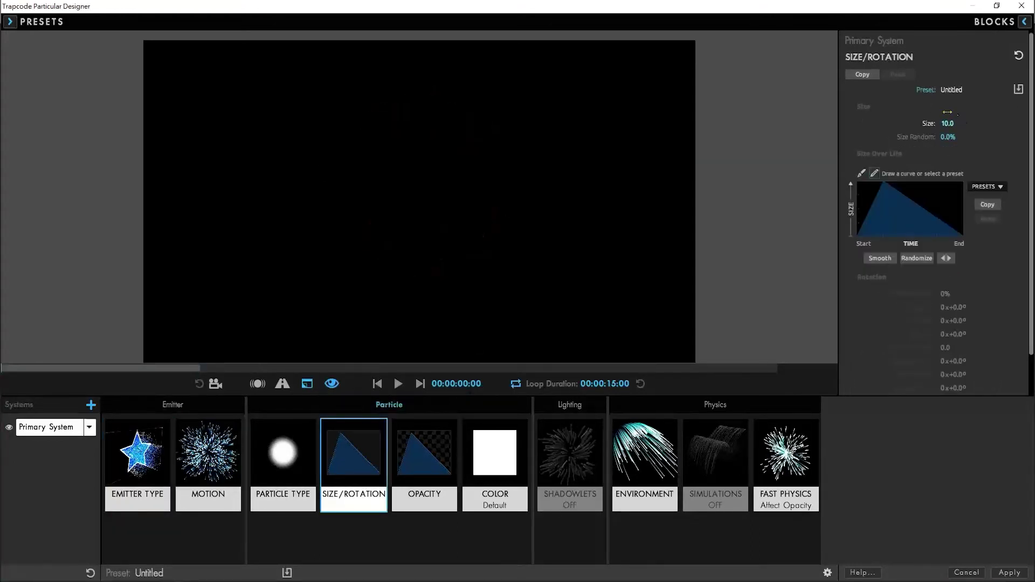
{"action": "left_click_drag", "start_coordinate": [947, 123], "coordinate": [976, 123]}
{"action": "type", "text": "15"}
{"action": "key", "text": "Return"}
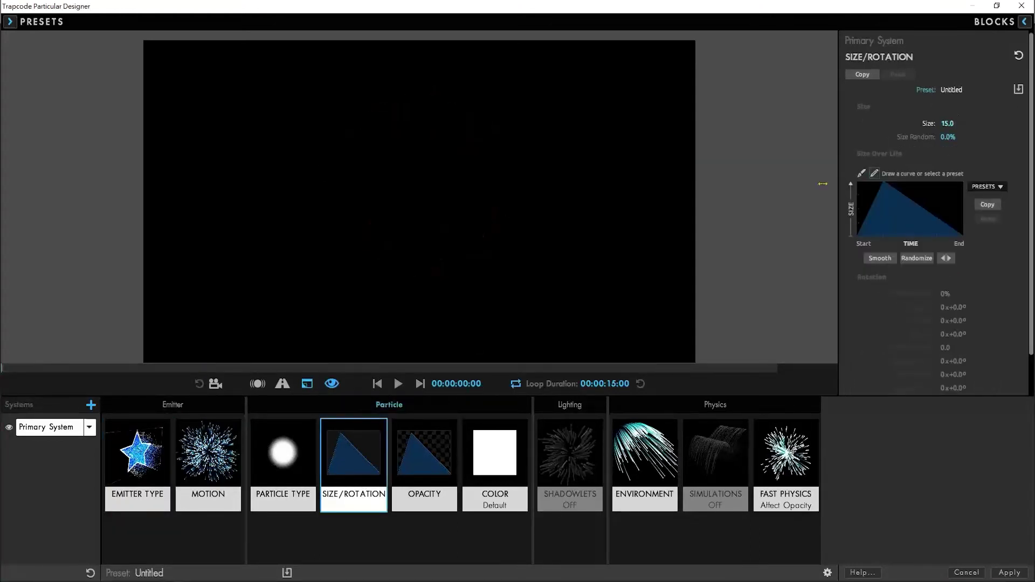
{"action": "left_click", "coordinate": [1008, 572]}
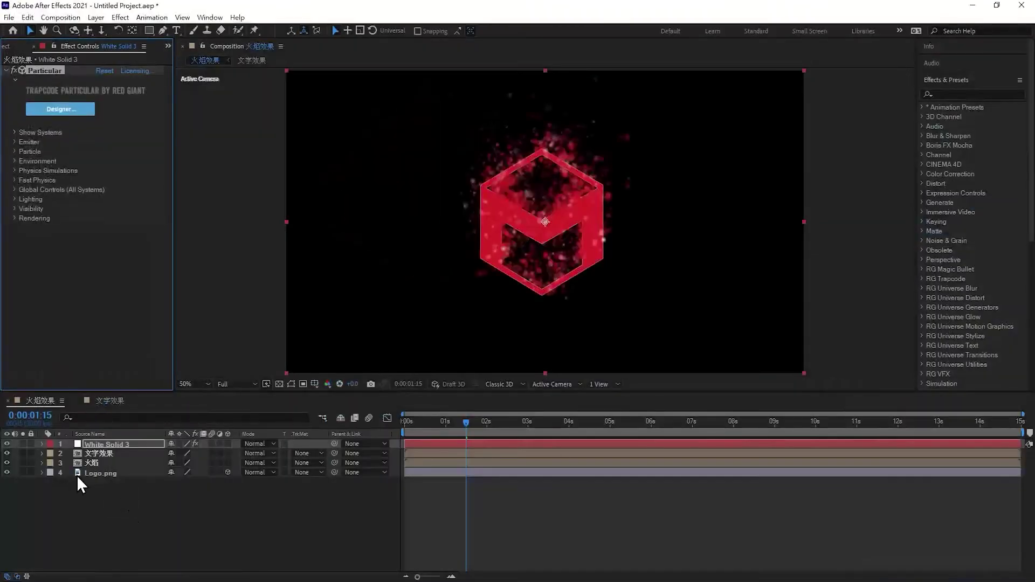
- Hide the Logo.png layer and move the White Solid 3 particle layer to the bottom of the layer stack
{"action": "left_click", "coordinate": [7, 473]}
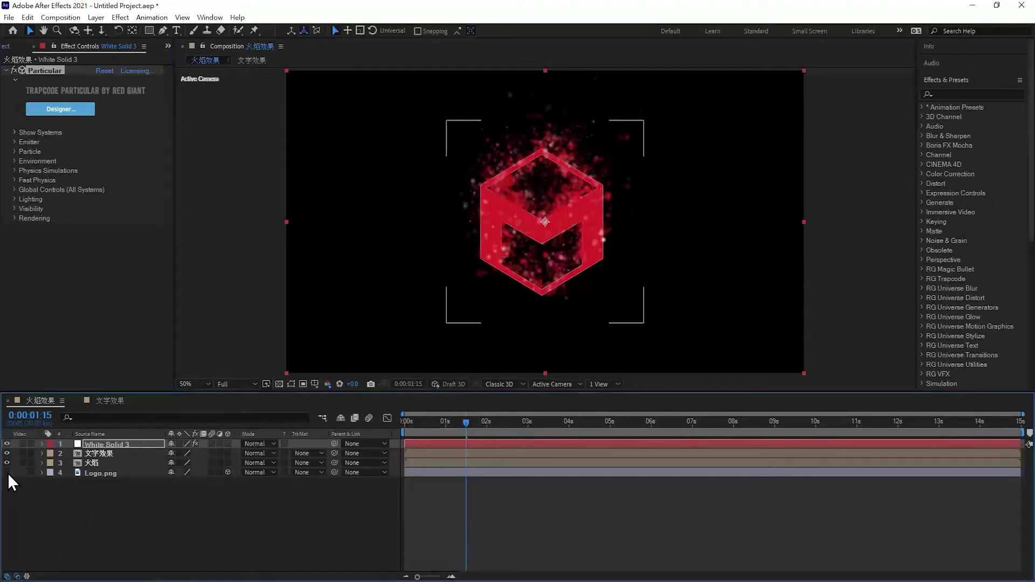
{"action": "left_click_drag", "start_coordinate": [111, 443], "coordinate": [108, 468]}
{"action": "left_click", "coordinate": [507, 427]}
{"action": "key", "text": "space"}
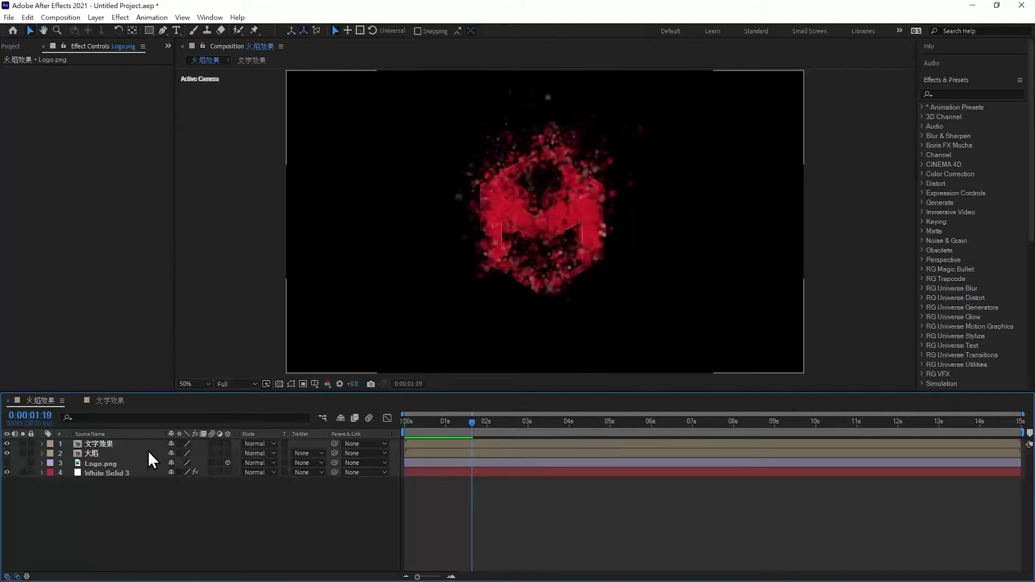
- Set the blending mode of the 火焰 layer to Add
{"action": "left_click", "coordinate": [135, 443]}
{"action": "left_click", "coordinate": [103, 453]}
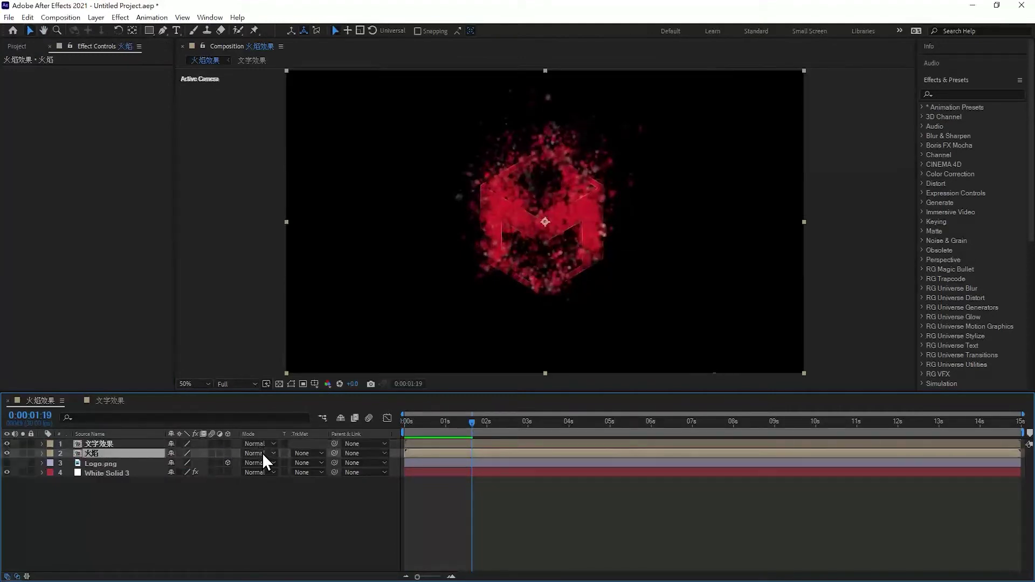
{"action": "left_click", "coordinate": [262, 453]}
{"action": "left_click", "coordinate": [321, 214]}
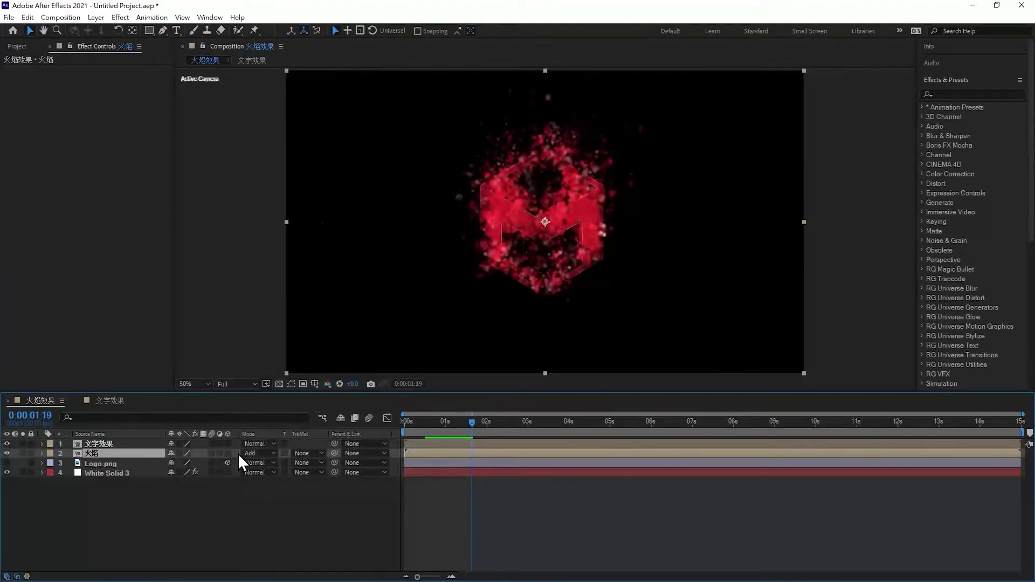
{"action": "left_click", "coordinate": [256, 467]}
{"action": "left_click", "coordinate": [230, 499]}
{"action": "left_click", "coordinate": [159, 513]}
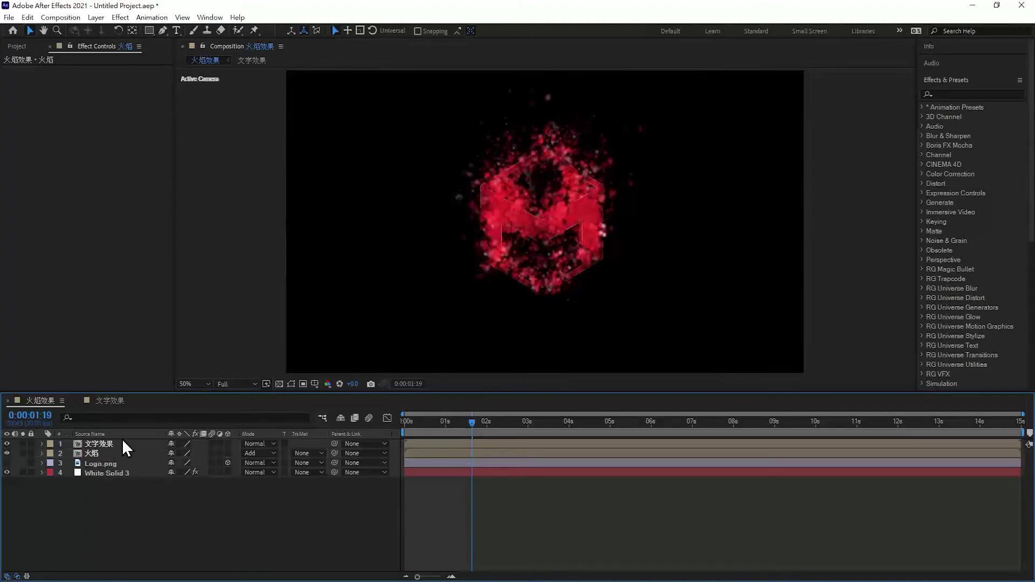
- Create a new white solid layer in the 火焰效果 composition and apply the Fractal Noise effect to it
{"action": "right_click", "coordinate": [138, 529]}
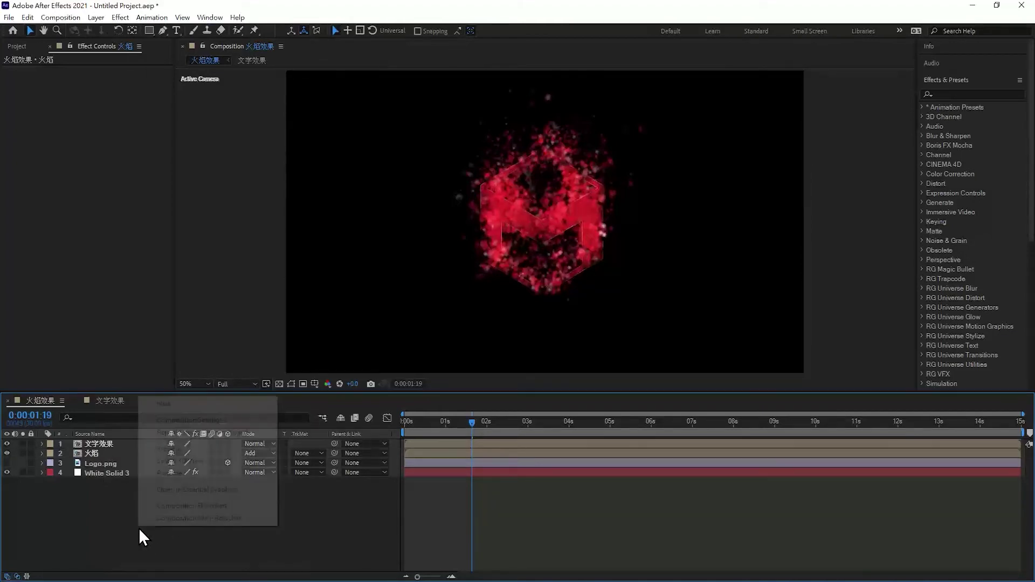
{"action": "mouse_move", "coordinate": [251, 405]}
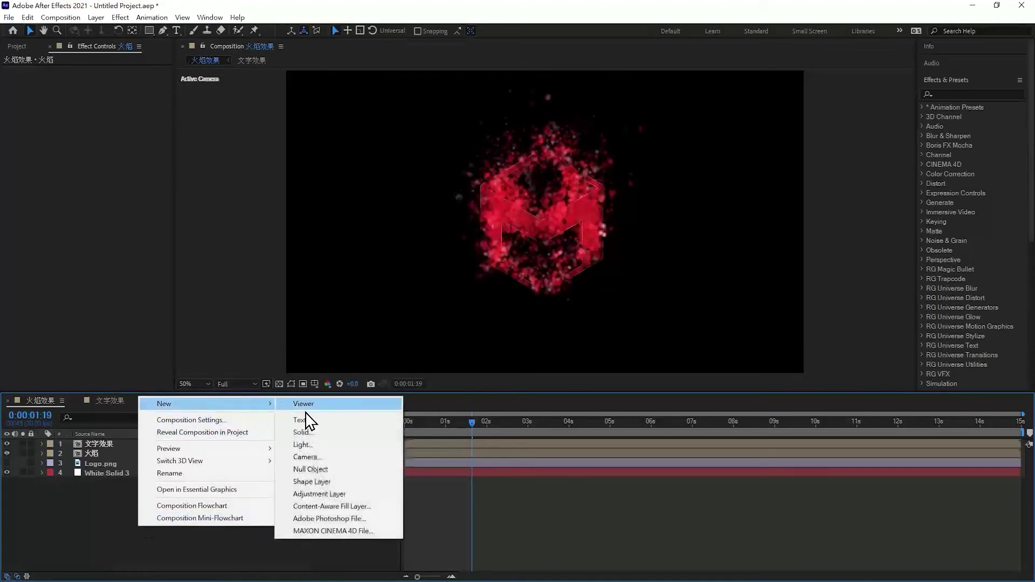
{"action": "left_click", "coordinate": [325, 433]}
{"action": "left_click", "coordinate": [527, 389]}
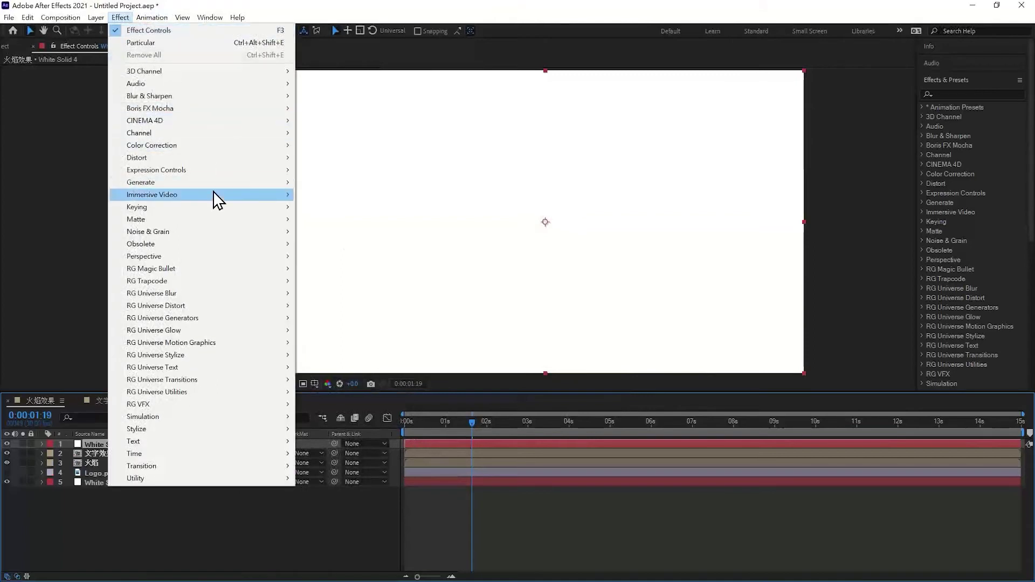
{"action": "mouse_move", "coordinate": [211, 235]}
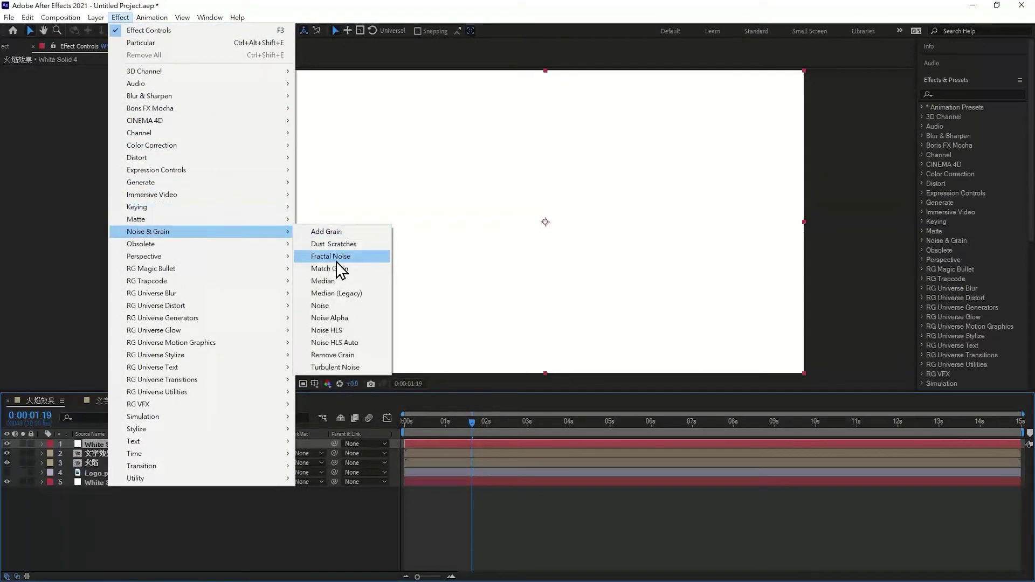
{"action": "left_click", "coordinate": [338, 258]}
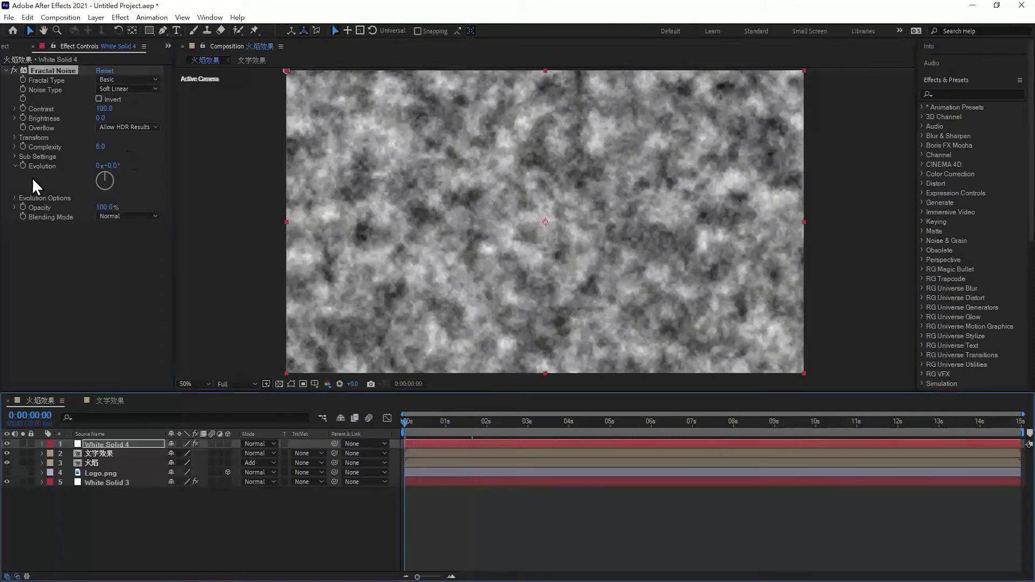
- Add the expression line time*150 to the Fractal Noise Evolution and preview the animation
{"action": "left_click", "coordinate": [23, 165], "text": "alt"}
{"action": "left_click", "coordinate": [476, 477]}
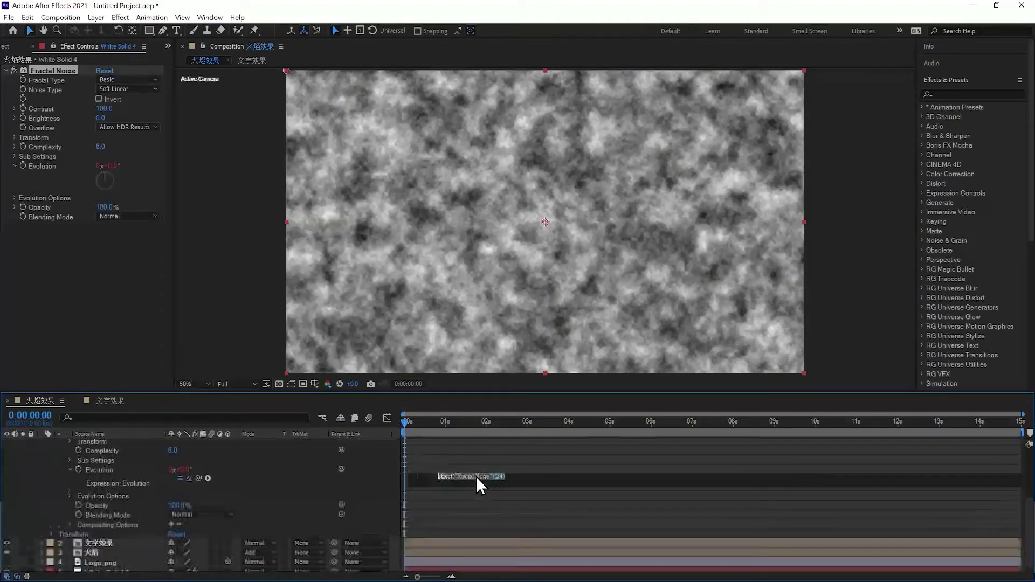
{"action": "key", "text": "Return"}
{"action": "type", "text": "t"}
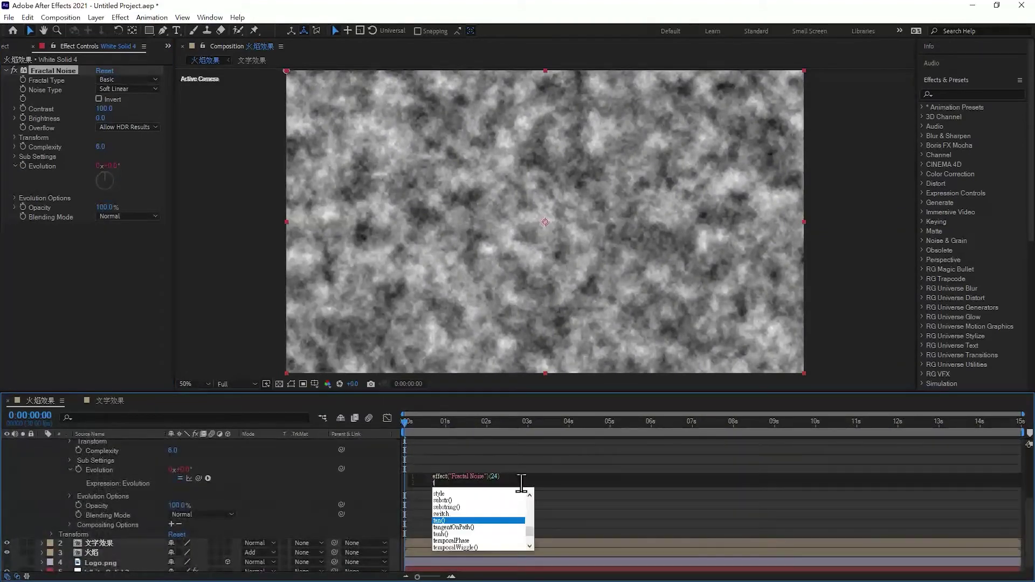
{"action": "type", "text": "ime*"}
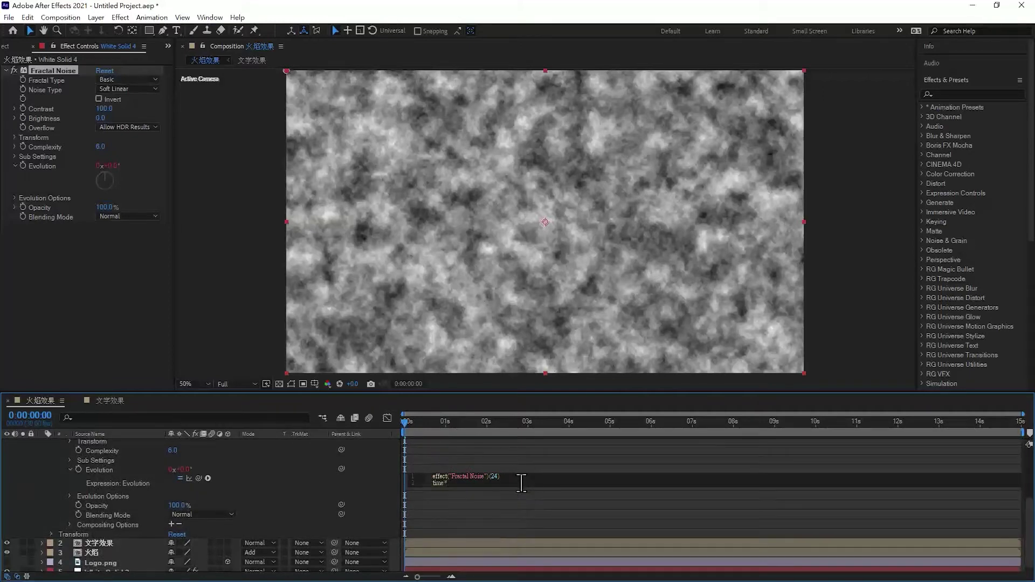
{"action": "type", "text": "150"}
{"action": "key", "text": "KP_Enter"}
{"action": "key", "text": "space"}
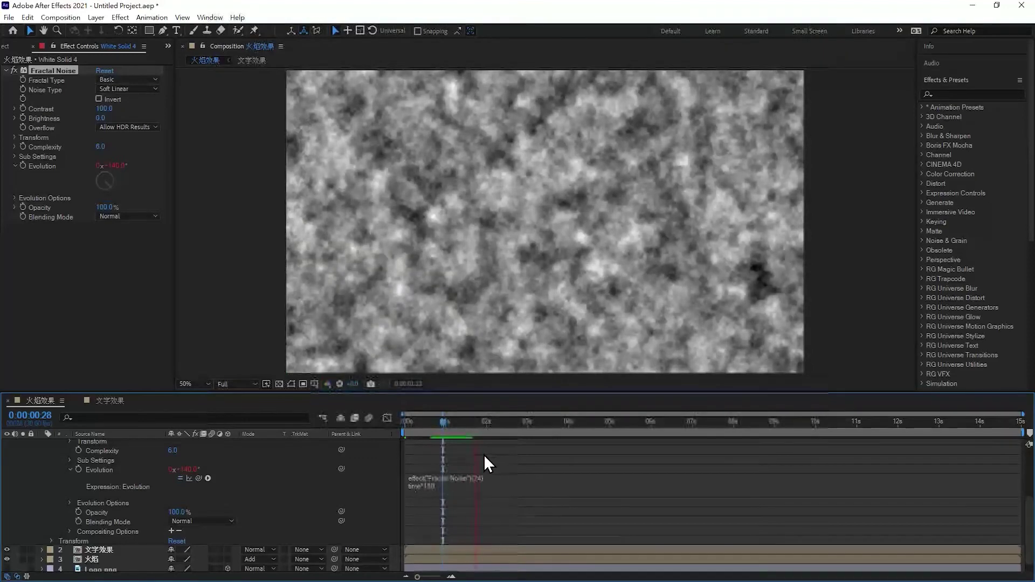
- Animate the Fractal Noise Offset Turbulence of White Solid 4 vertically, starting from 960, 560 at the beginning of the timeline, and preview it
{"action": "key", "text": "space"}
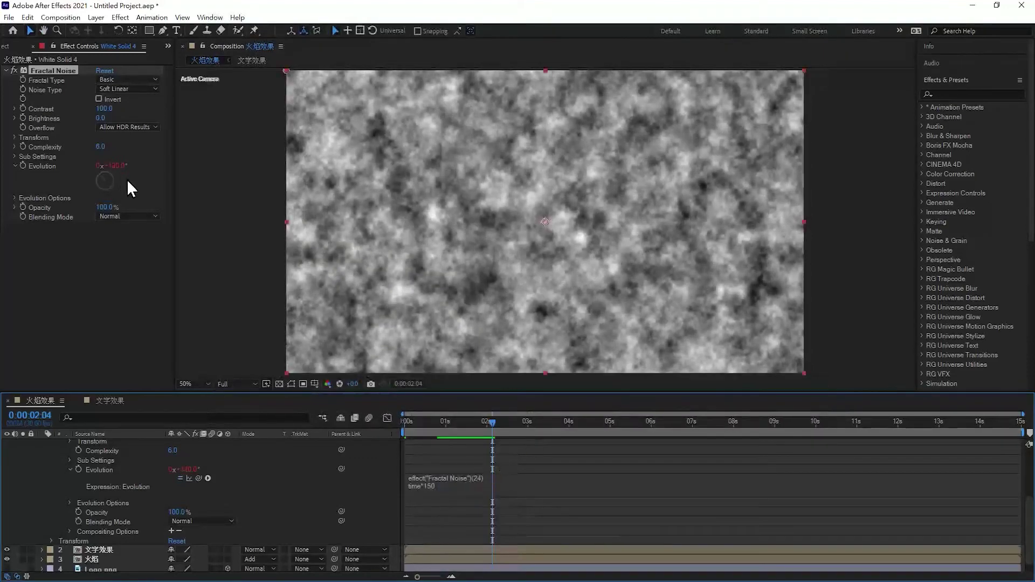
{"action": "left_click", "coordinate": [13, 138]}
{"action": "left_click_drag", "start_coordinate": [484, 423], "coordinate": [366, 424]}
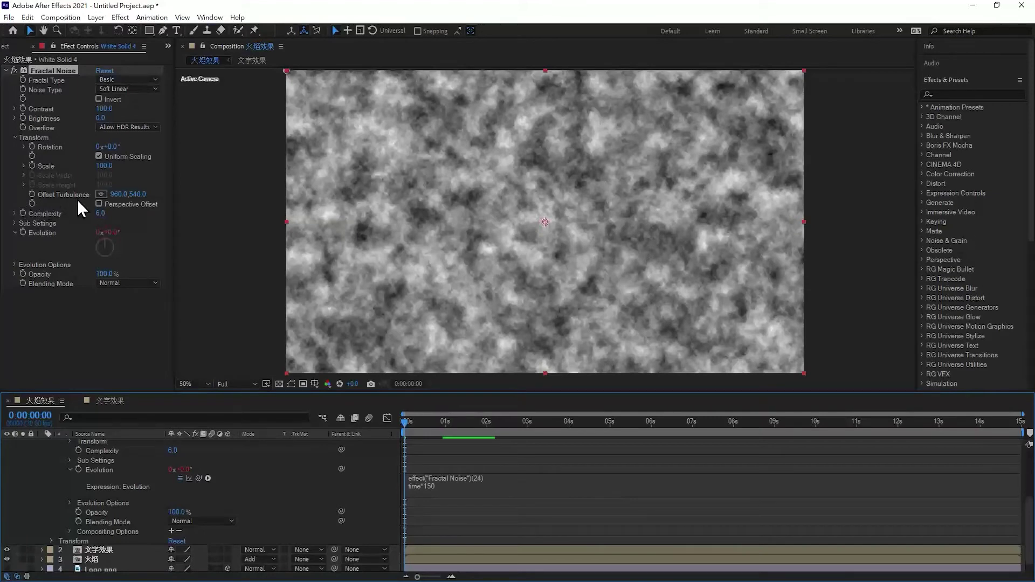
{"action": "mouse_move", "coordinate": [132, 197]}
{"action": "left_mouse_down"}
{"action": "mouse_move", "coordinate": [114, 198]}
{"action": "mouse_move", "coordinate": [139, 198]}
{"action": "left_mouse_up"}
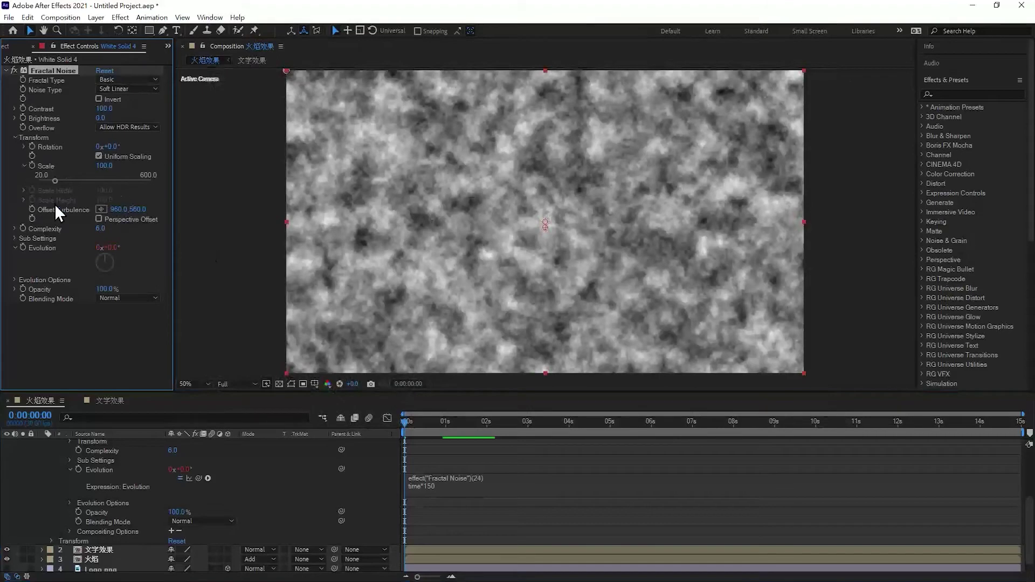
{"action": "key", "text": "space"}
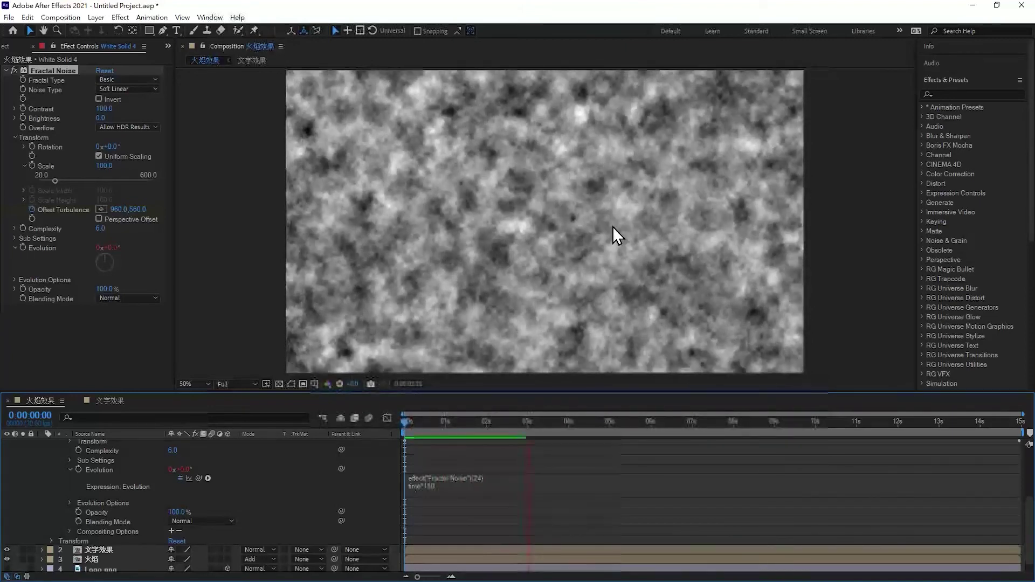
- Move White Solid 4 directly above White Solid 3, make it that layer's luma matte, and preview the masked particles
{"action": "left_click", "coordinate": [86, 466]}
{"action": "key", "text": "ctrl+grave"}
{"action": "left_click_drag", "start_coordinate": [122, 445], "coordinate": [119, 478]}
{"action": "left_click", "coordinate": [300, 481]}
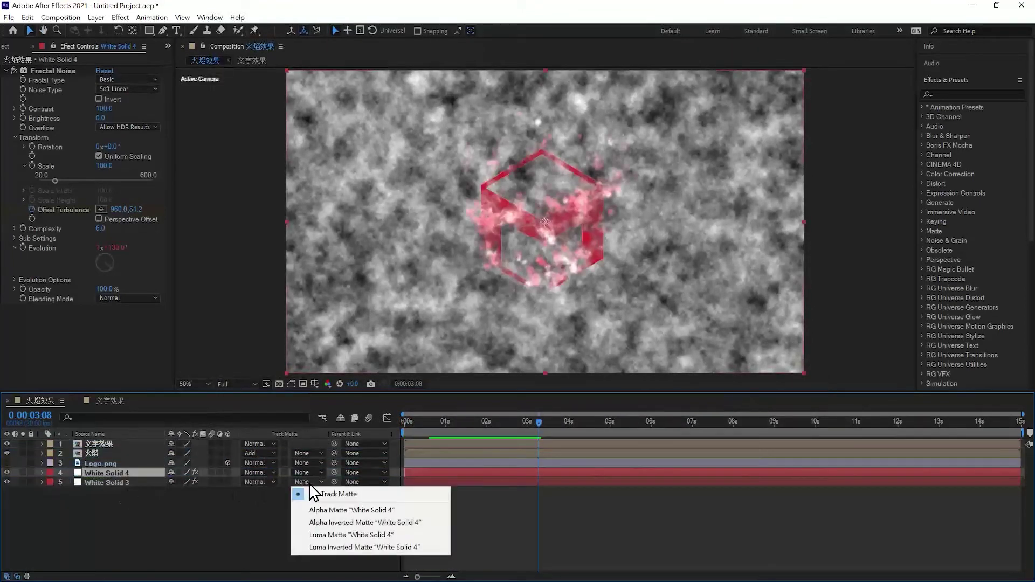
{"action": "left_click", "coordinate": [347, 535]}
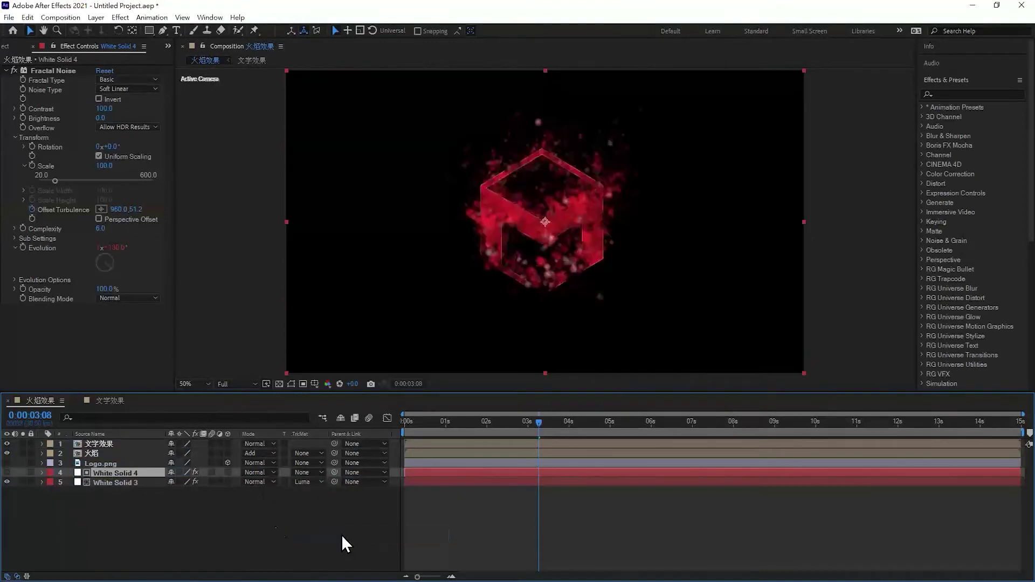
{"action": "left_click", "coordinate": [235, 519]}
{"action": "left_click_drag", "start_coordinate": [455, 419], "coordinate": [396, 438]}
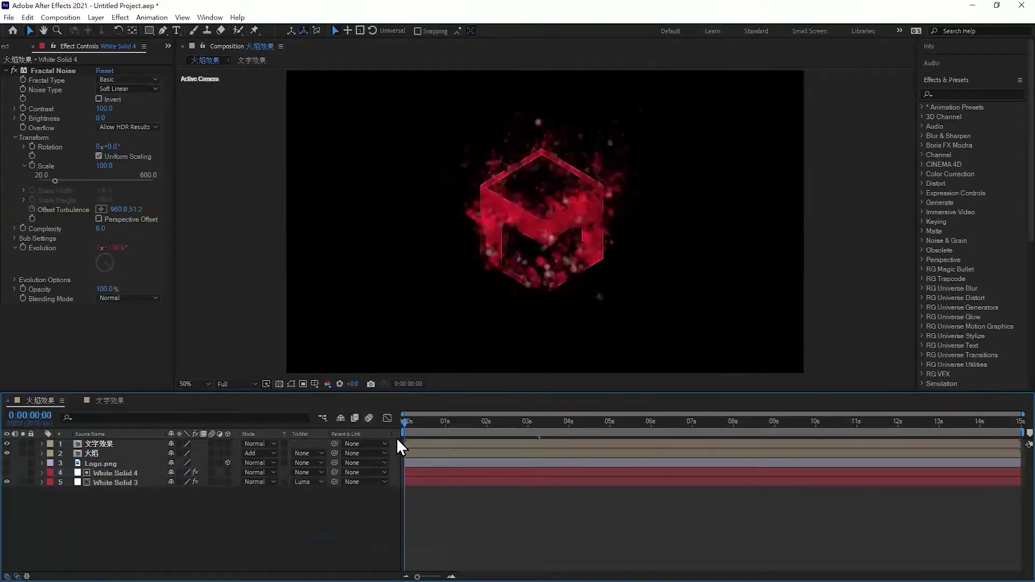
{"action": "left_click", "coordinate": [483, 425]}
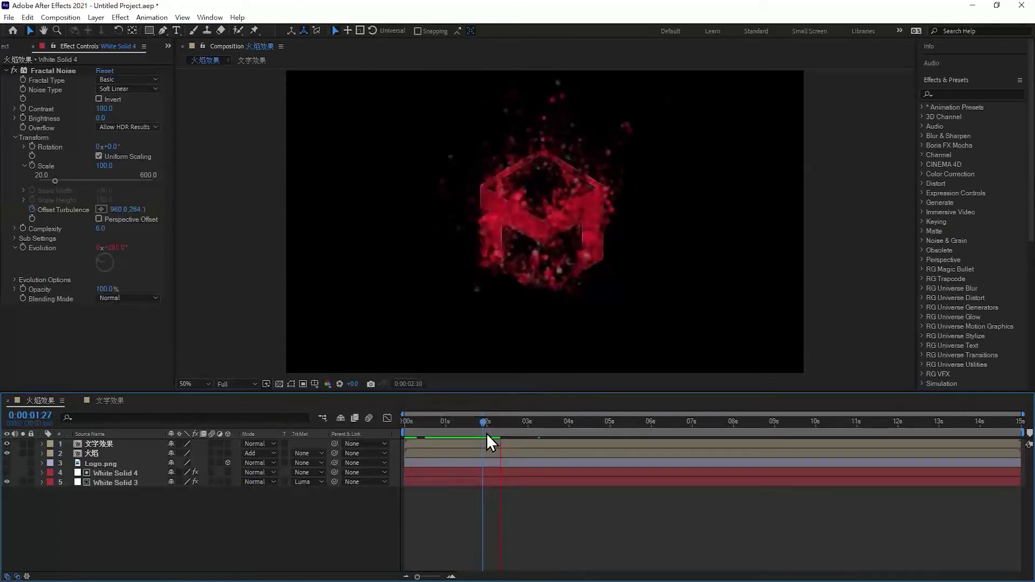
{"action": "left_click_drag", "start_coordinate": [484, 422], "coordinate": [462, 425]}
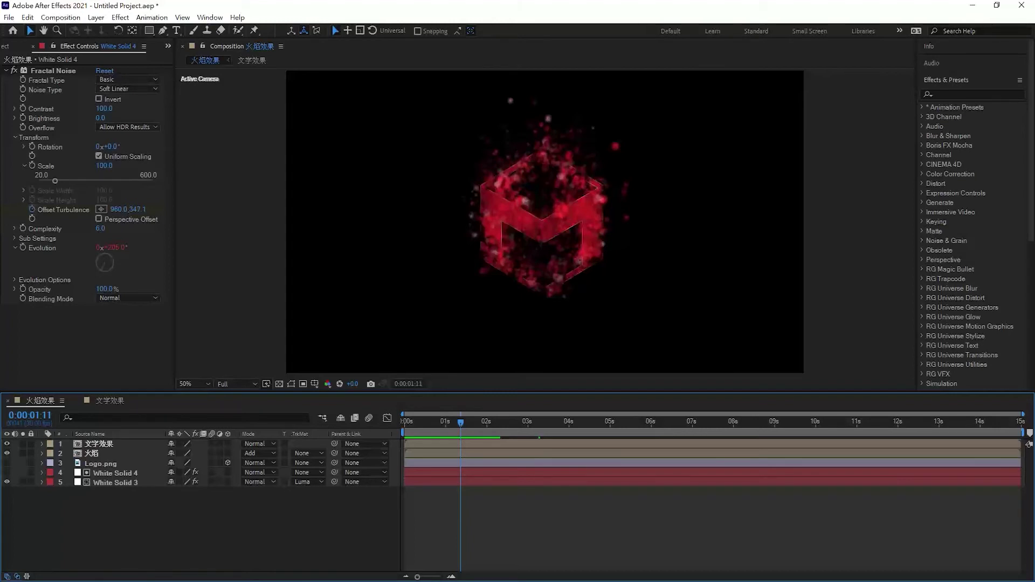
- Pre-compose the Logo.png, White Solid 4 and White Solid 3 layers into a new composition named 煙霧
{"action": "left_click", "coordinate": [109, 468], "text": "shift"}
{"action": "right_click", "coordinate": [102, 467]}
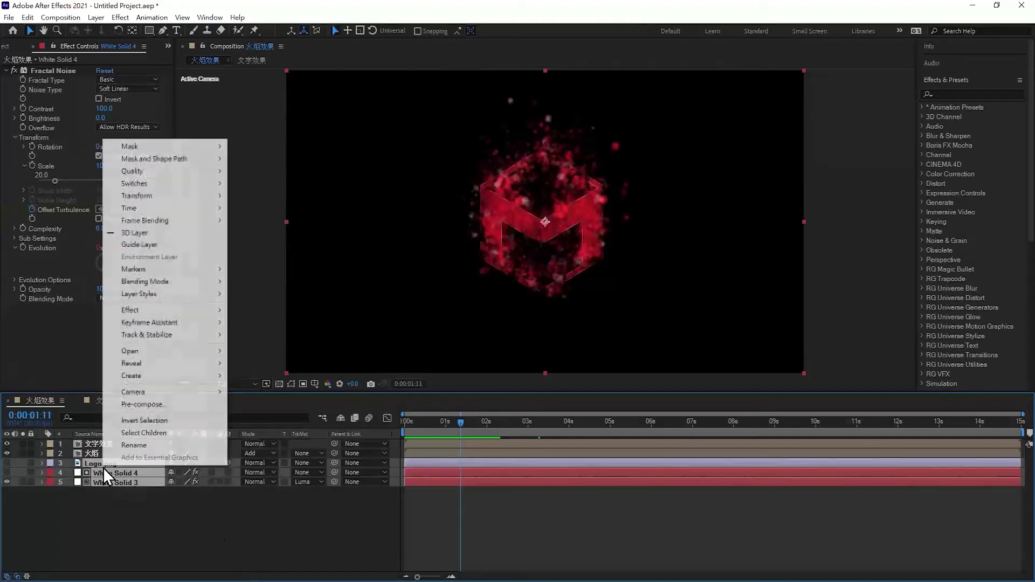
{"action": "left_click", "coordinate": [164, 406]}
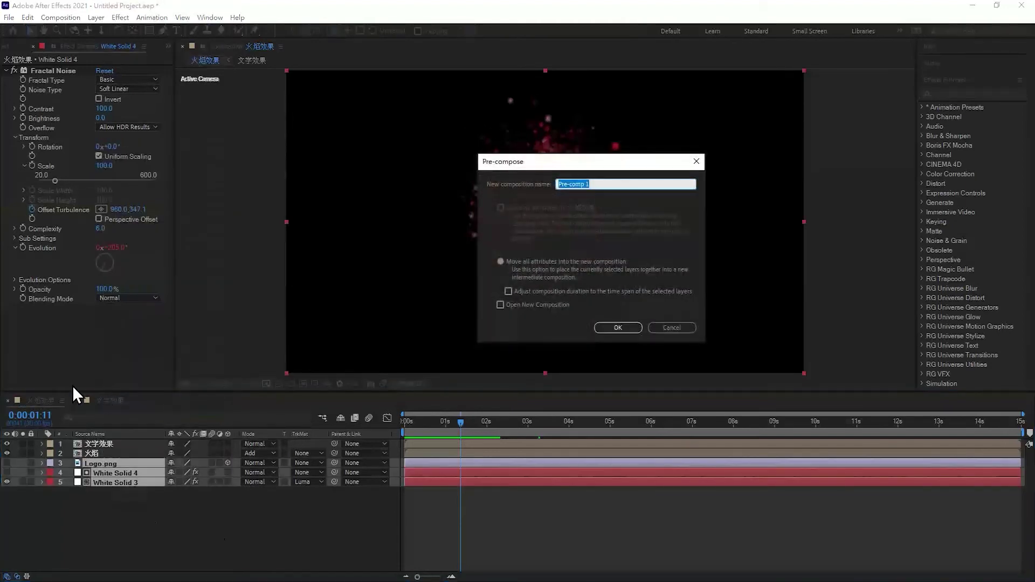
{"action": "key", "text": "BackSpace"}
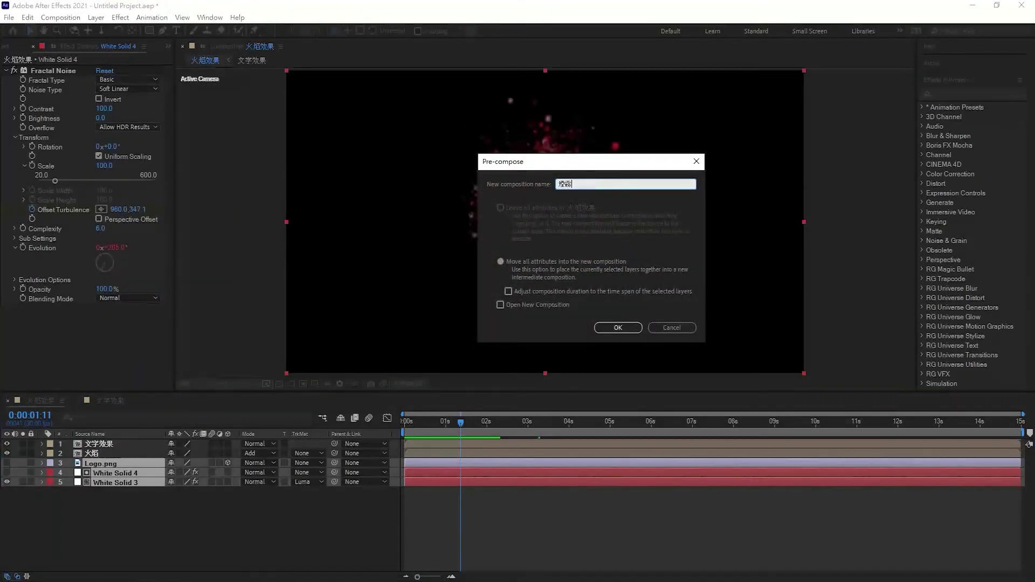
{"action": "type", "text": "煙霧"}
{"action": "key", "text": "Return"}
- Create another white solid layer in the 火焰效果 composition
{"action": "right_click", "coordinate": [141, 506]}
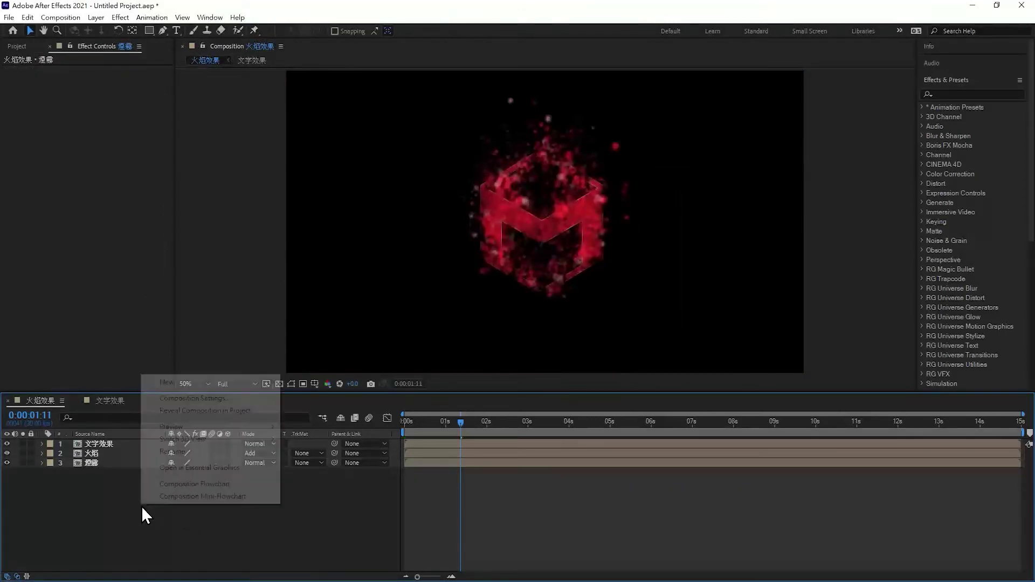
{"action": "mouse_move", "coordinate": [227, 382]}
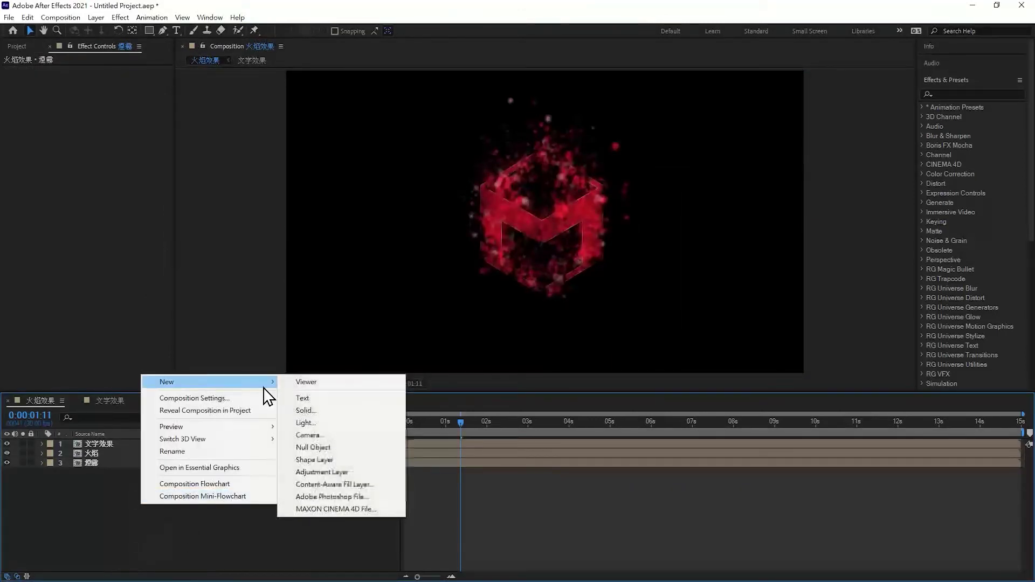
{"action": "left_click", "coordinate": [331, 411]}
{"action": "left_click", "coordinate": [524, 387]}
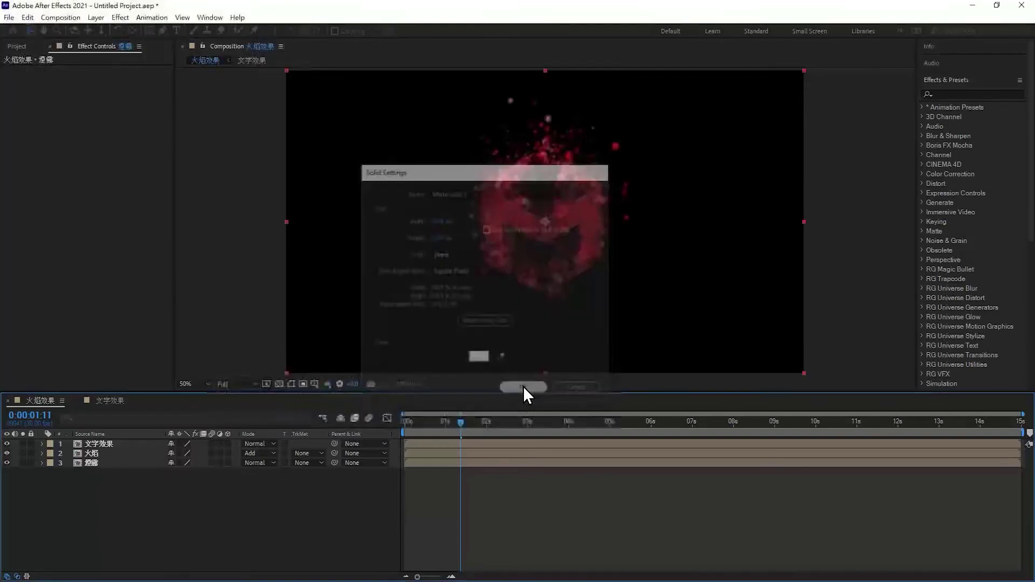
- Add Logo.png from the project as the lowest layer of 火焰效果 and make it a 3D layer
{"action": "left_click", "coordinate": [22, 50]}
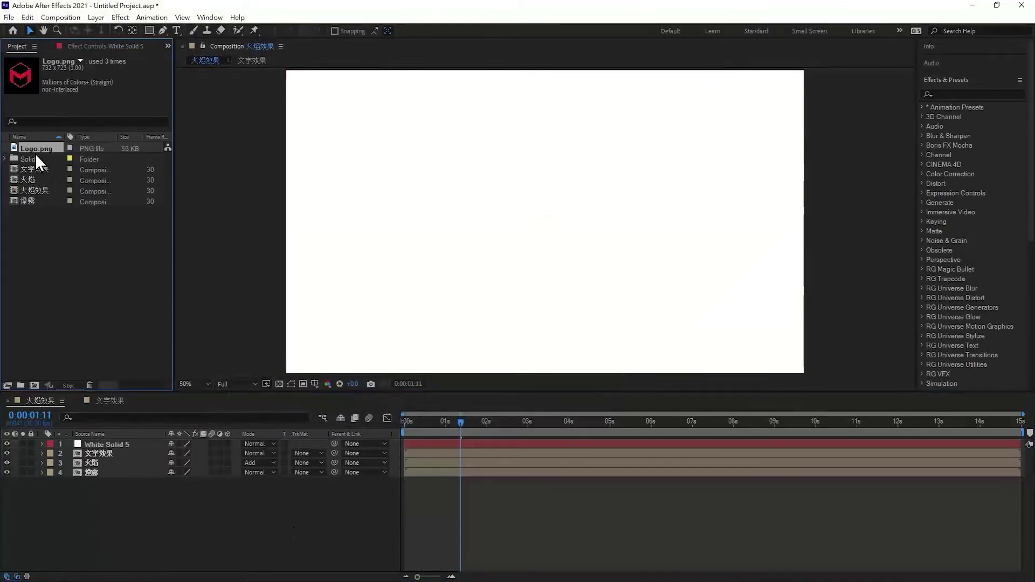
{"action": "left_click_drag", "start_coordinate": [33, 147], "coordinate": [217, 520]}
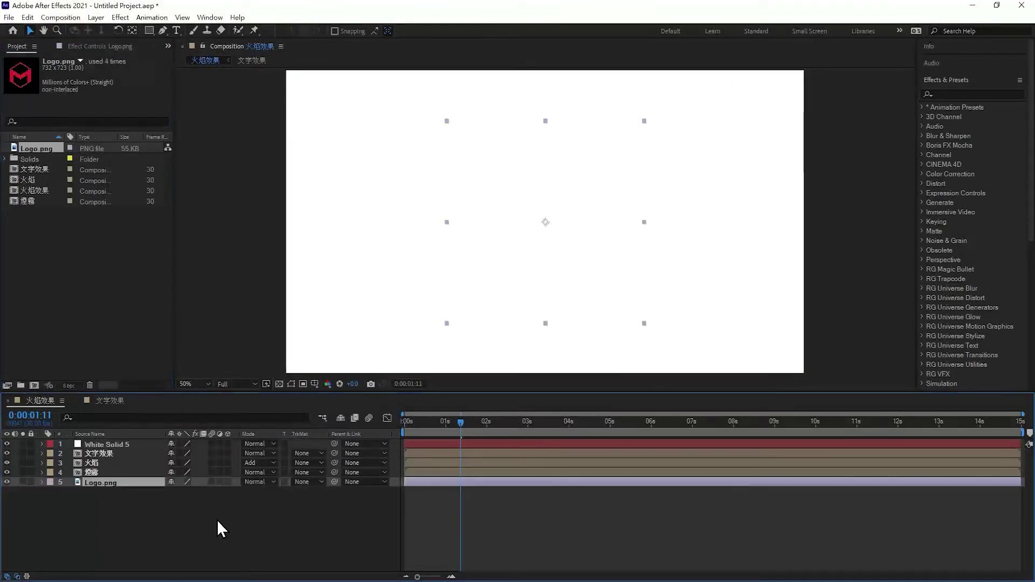
{"action": "left_click", "coordinate": [229, 482]}
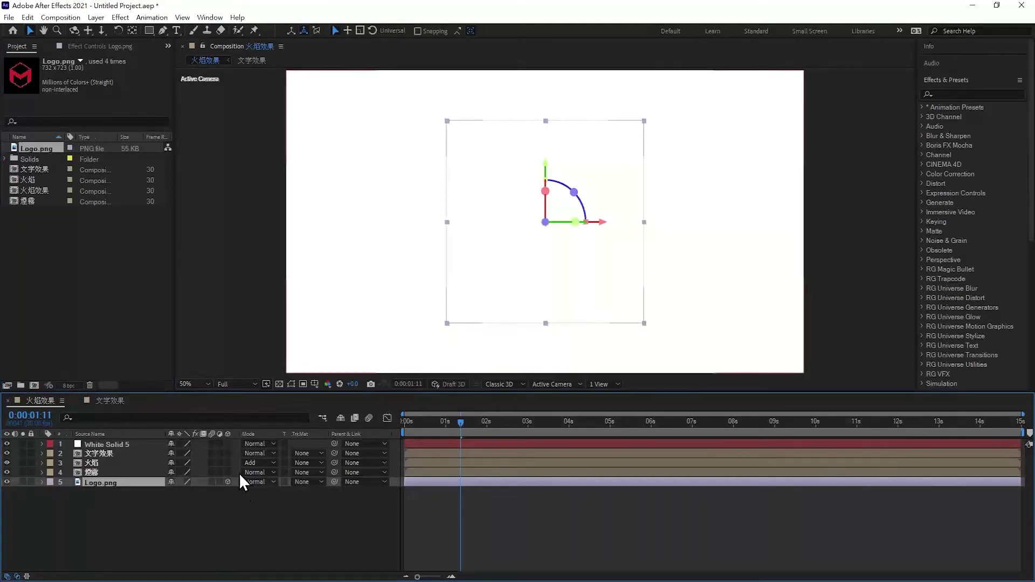
{"action": "left_click", "coordinate": [225, 514]}
- Apply the RG Trapcode Particular effect to White Solid 5 and open its Designer
{"action": "left_click", "coordinate": [113, 446]}
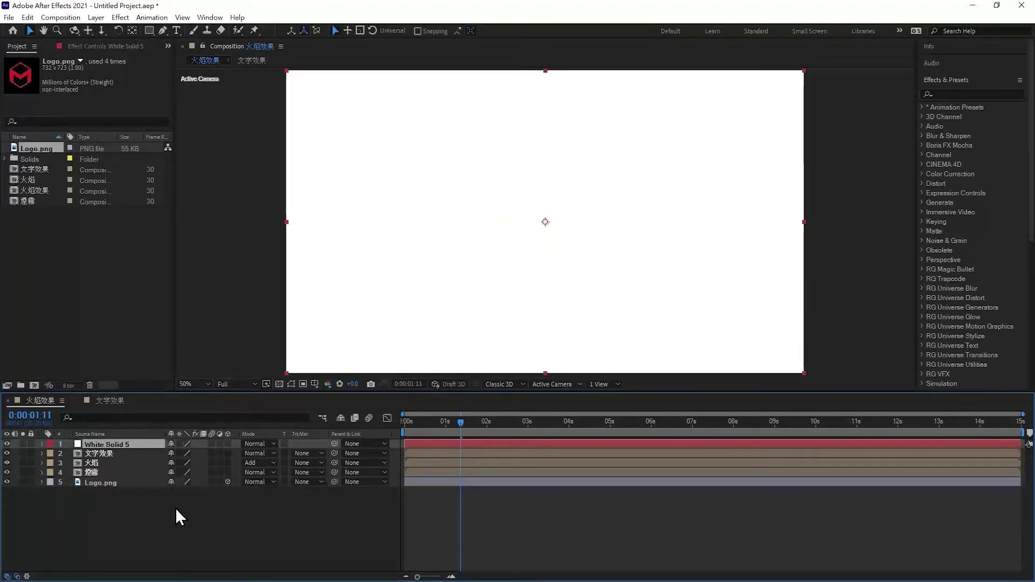
{"action": "left_click", "coordinate": [121, 17]}
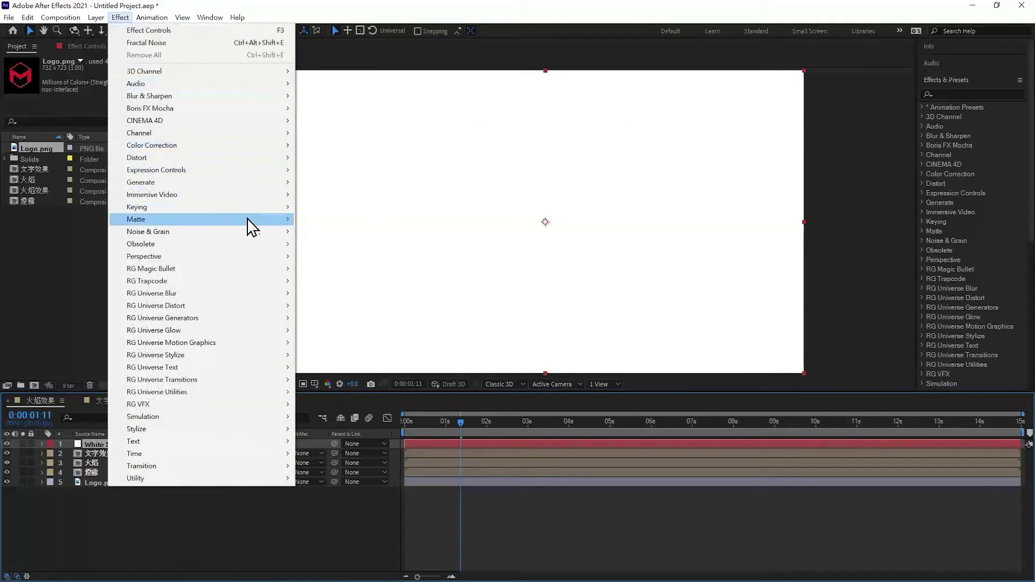
{"action": "mouse_move", "coordinate": [254, 281]}
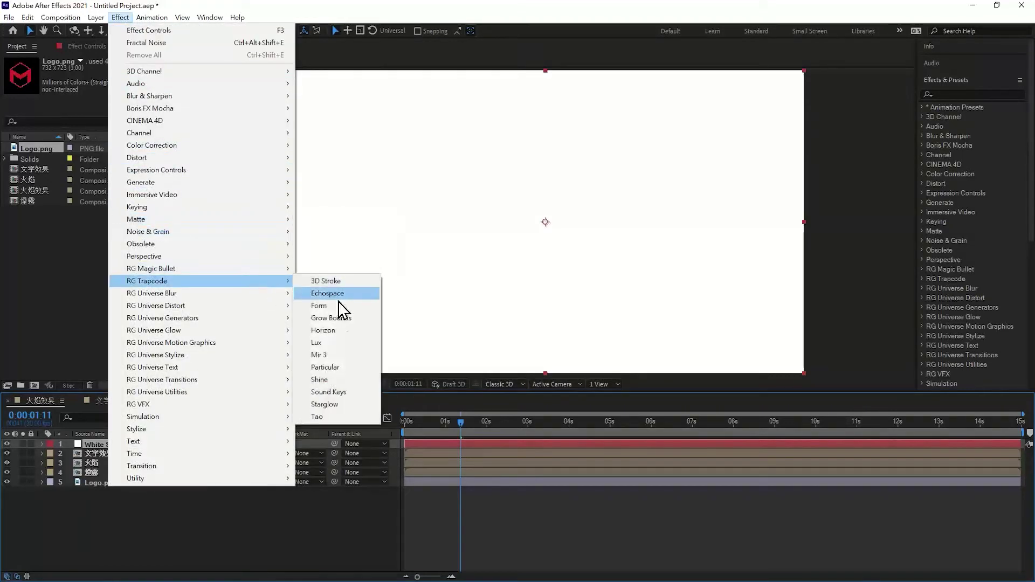
{"action": "left_click", "coordinate": [335, 367]}
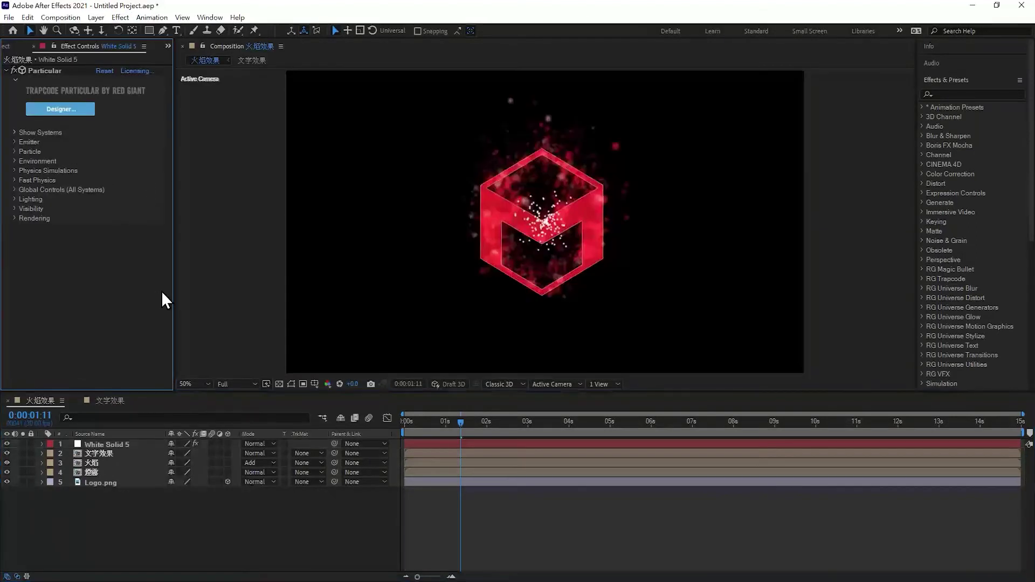
{"action": "left_click", "coordinate": [61, 110]}
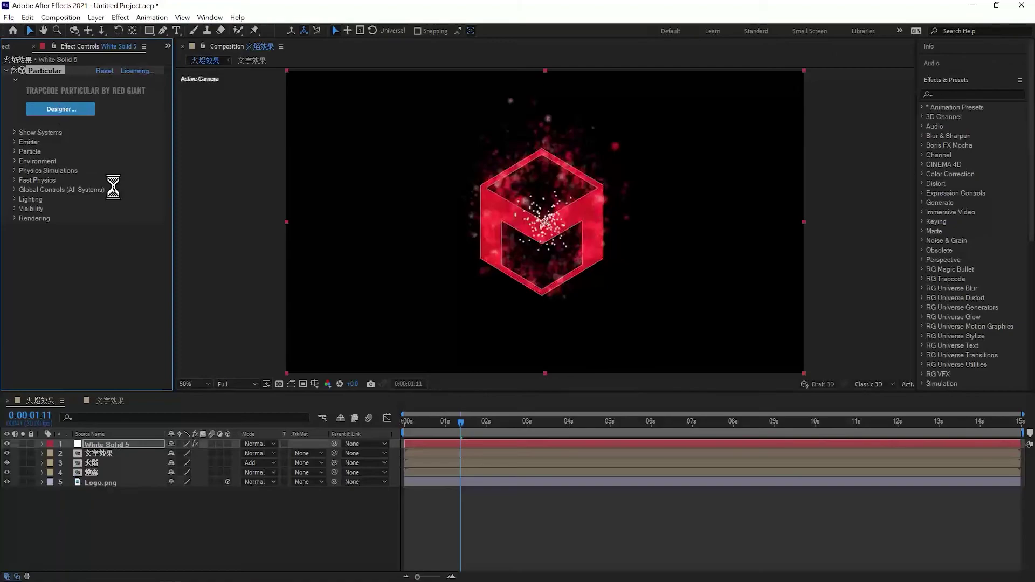
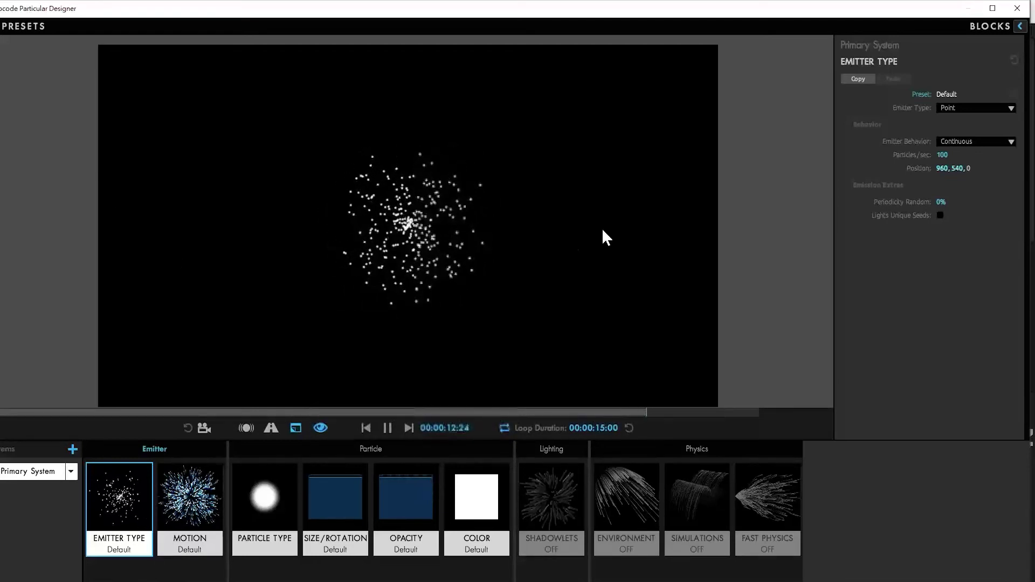
- Set the Particular emitter type to Layer with Logo.png as the emitting layer
{"action": "left_click", "coordinate": [1002, 111]}
{"action": "left_click", "coordinate": [988, 202]}
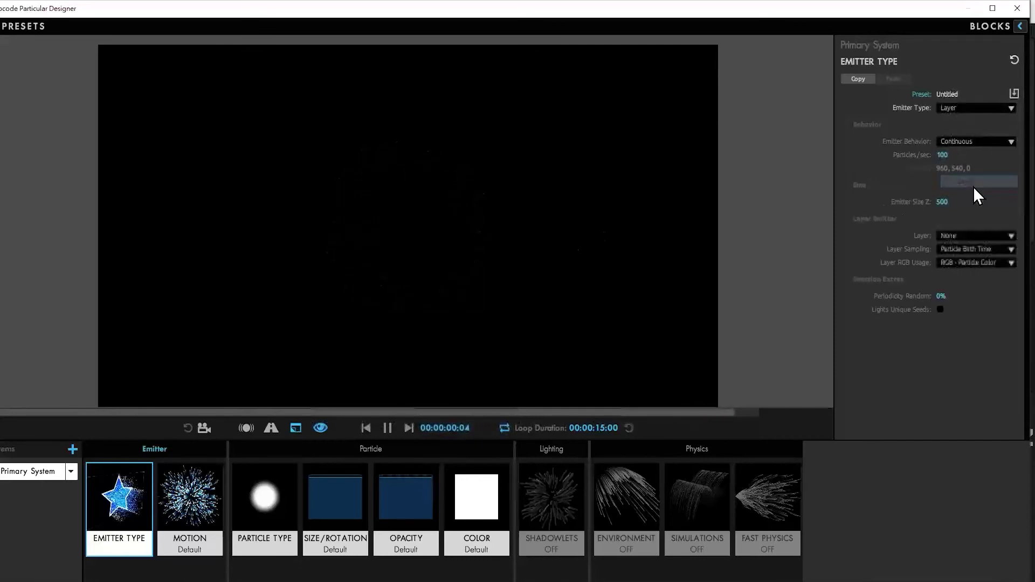
{"action": "left_click", "coordinate": [970, 237]}
{"action": "left_click", "coordinate": [984, 294]}
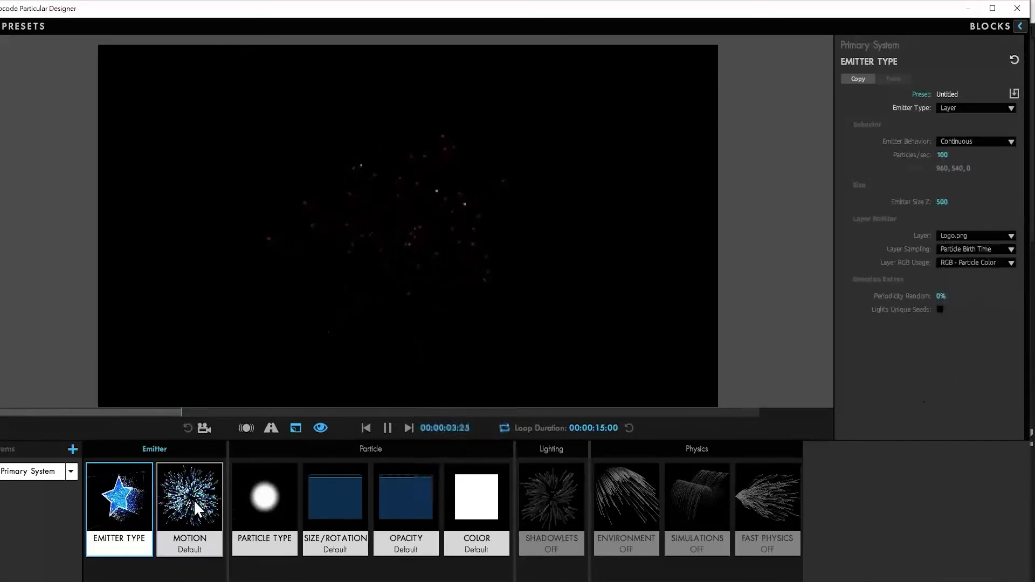
- Apply the triangular rise-and-fall preset curve to the emitter motion's Velocity Over Life
{"action": "left_click", "coordinate": [215, 527]}
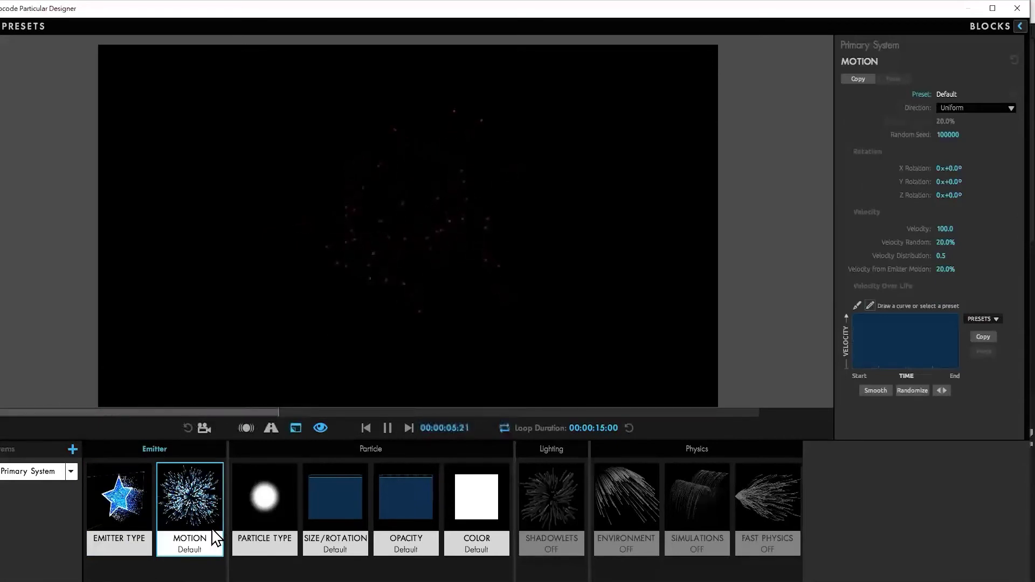
{"action": "left_click", "coordinate": [996, 318]}
{"action": "left_click", "coordinate": [983, 355]}
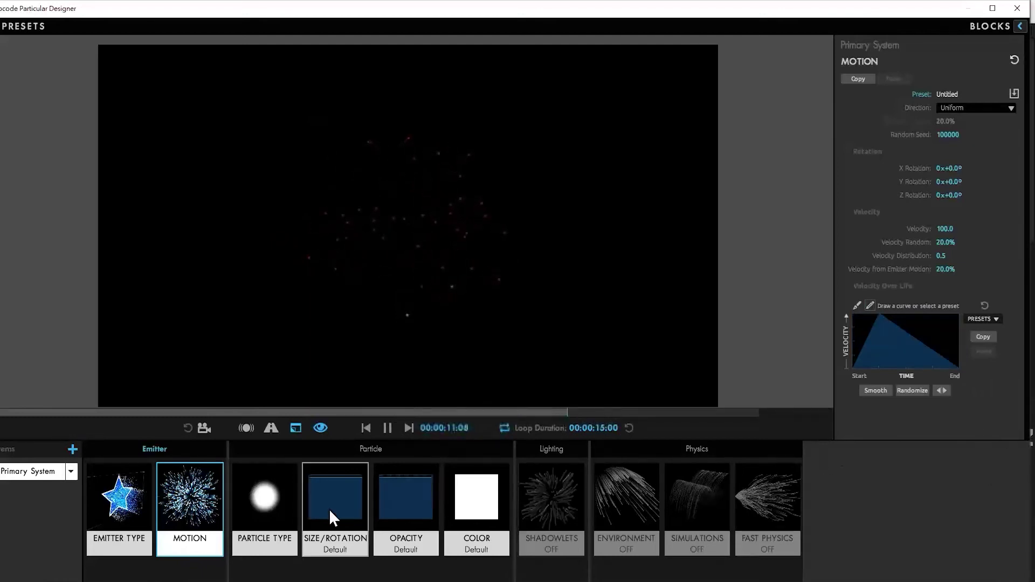
- Rewind the Designer preview and raise the layer emitter's Particles/sec
{"action": "left_click", "coordinate": [112, 508]}
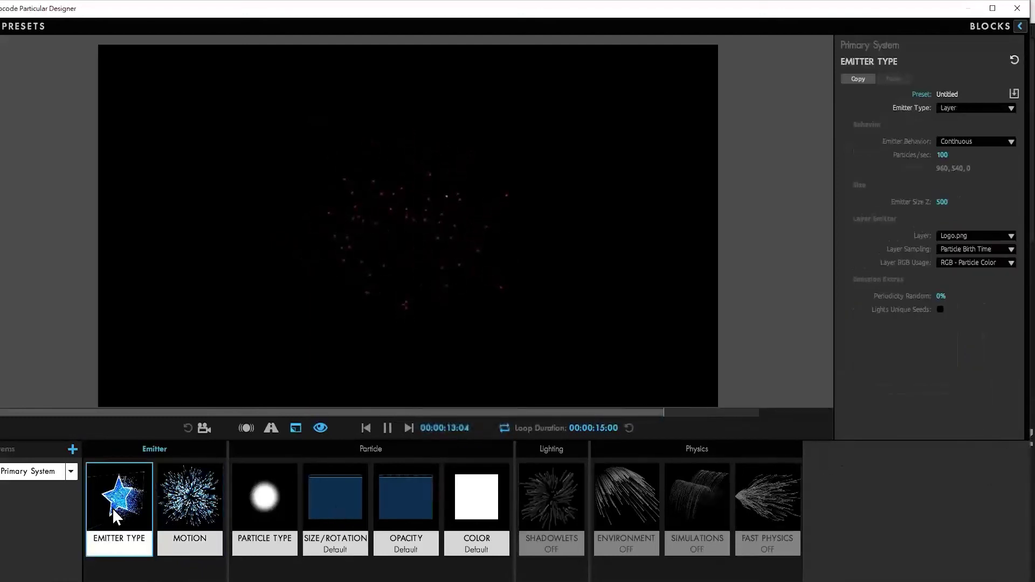
{"action": "left_click", "coordinate": [366, 428]}
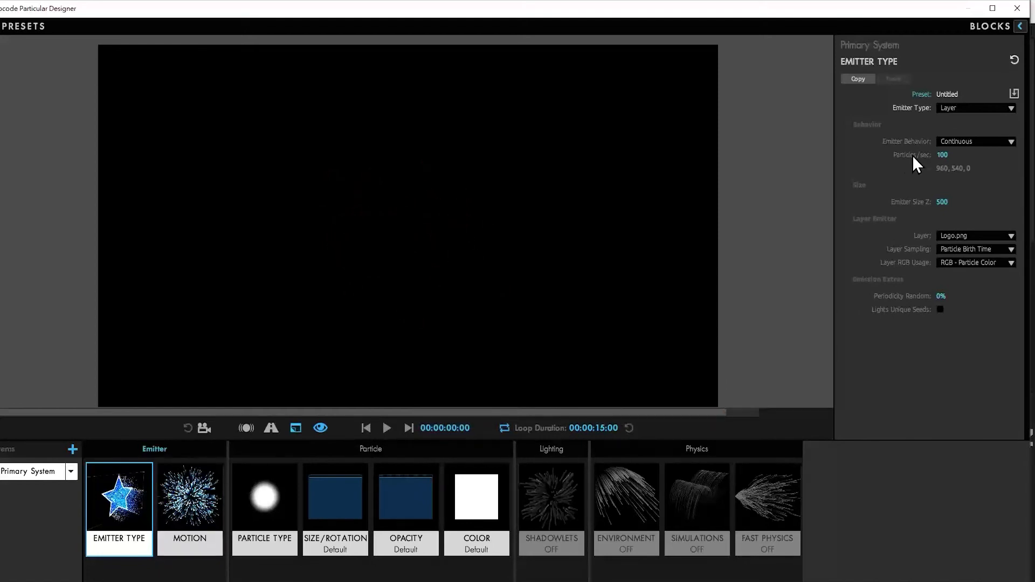
{"action": "left_click_drag", "start_coordinate": [943, 155], "coordinate": [971, 154]}
{"action": "left_click", "coordinate": [948, 155]}
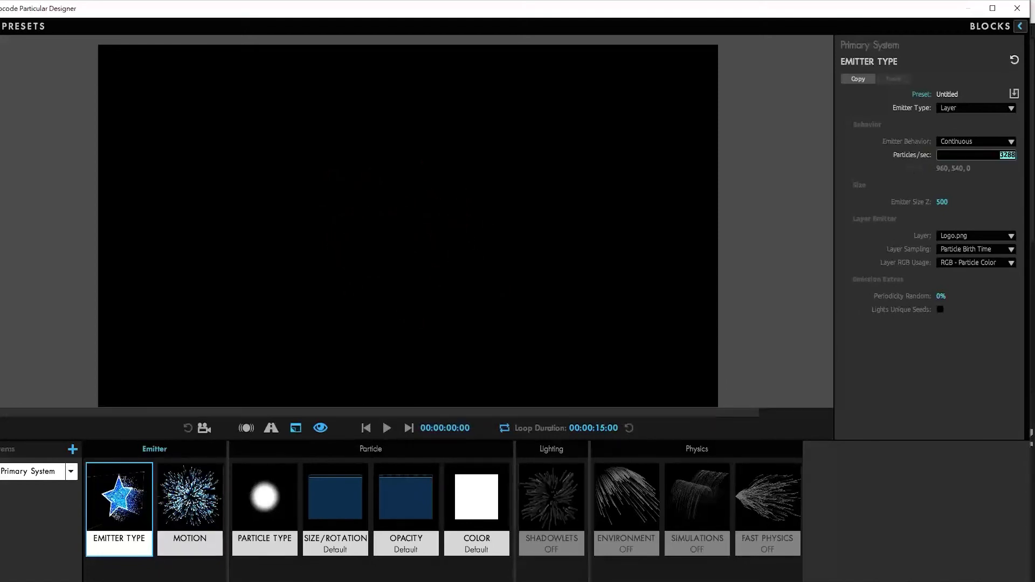
{"action": "key", "text": "Return"}
- Set the particle Size to 10 in the Size/Rotation settings
{"action": "left_click", "coordinate": [240, 517]}
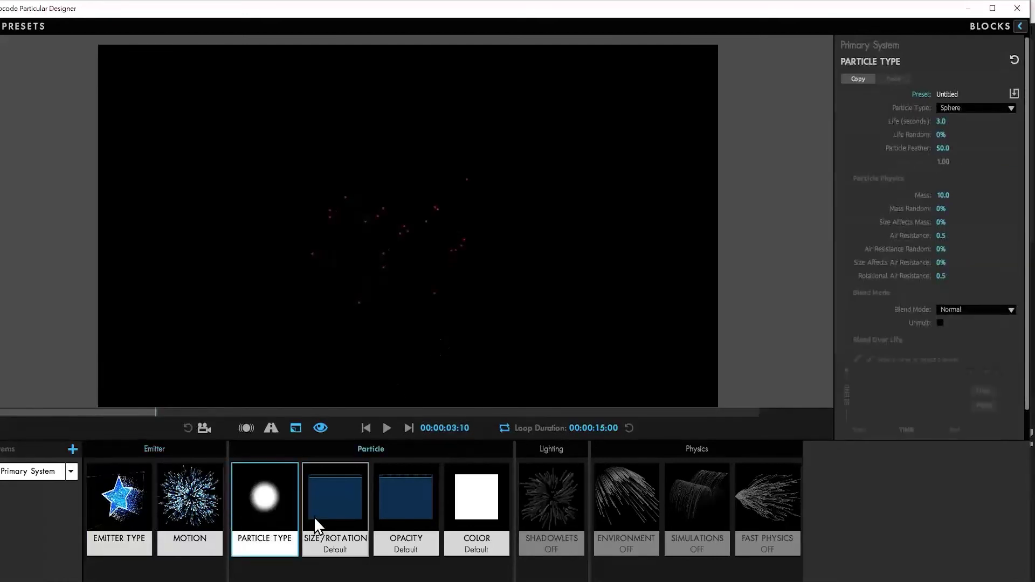
{"action": "left_click", "coordinate": [325, 505]}
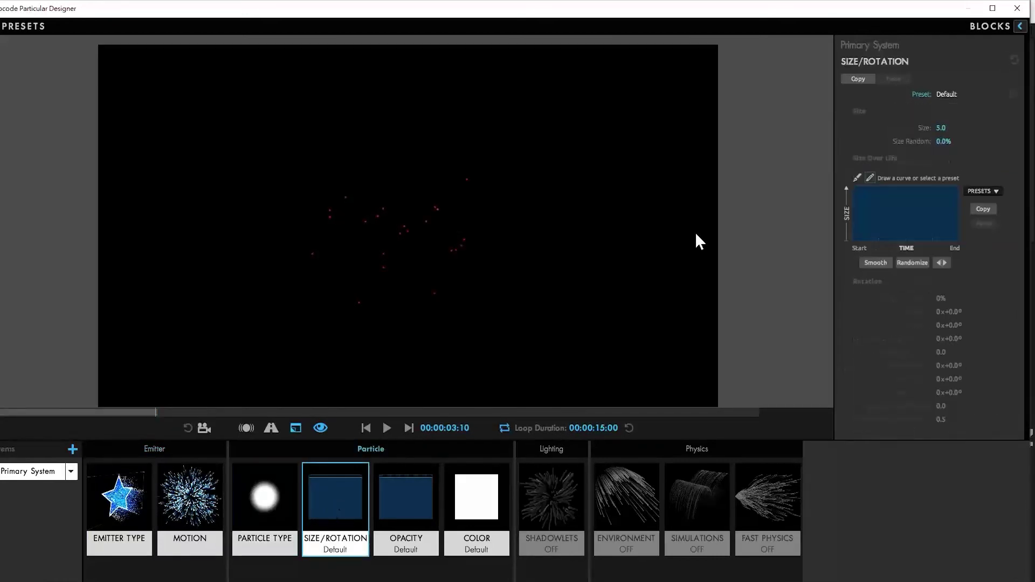
{"action": "left_click_drag", "start_coordinate": [941, 128], "coordinate": [971, 128]}
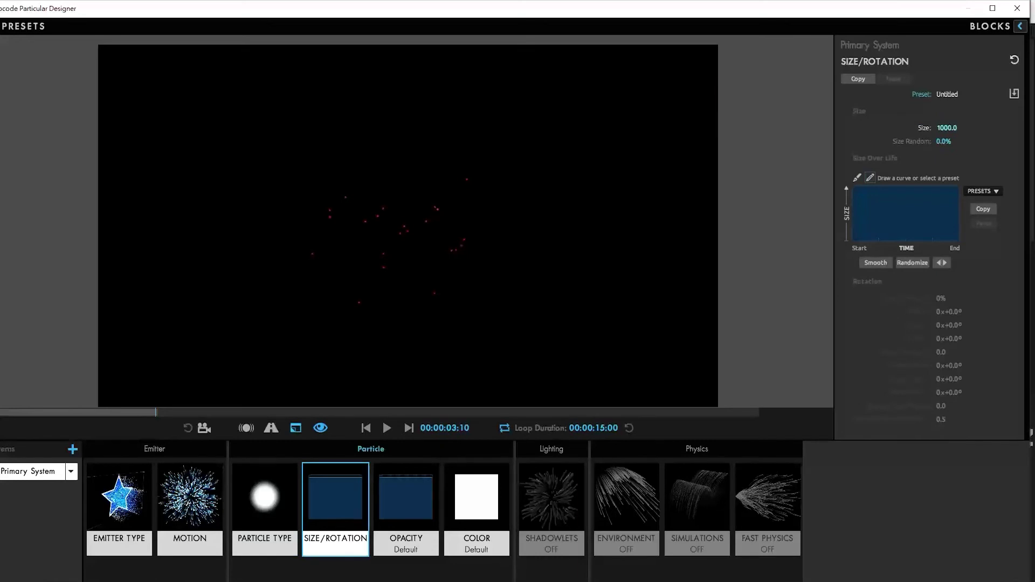
{"action": "left_click", "coordinate": [949, 127]}
{"action": "type", "text": "10"}
{"action": "key", "text": "Return"}
- Apply the triangular rise-and-fall preset curve to the particles' Size Over Life and play the preview briefly
{"action": "left_click", "coordinate": [994, 190]}
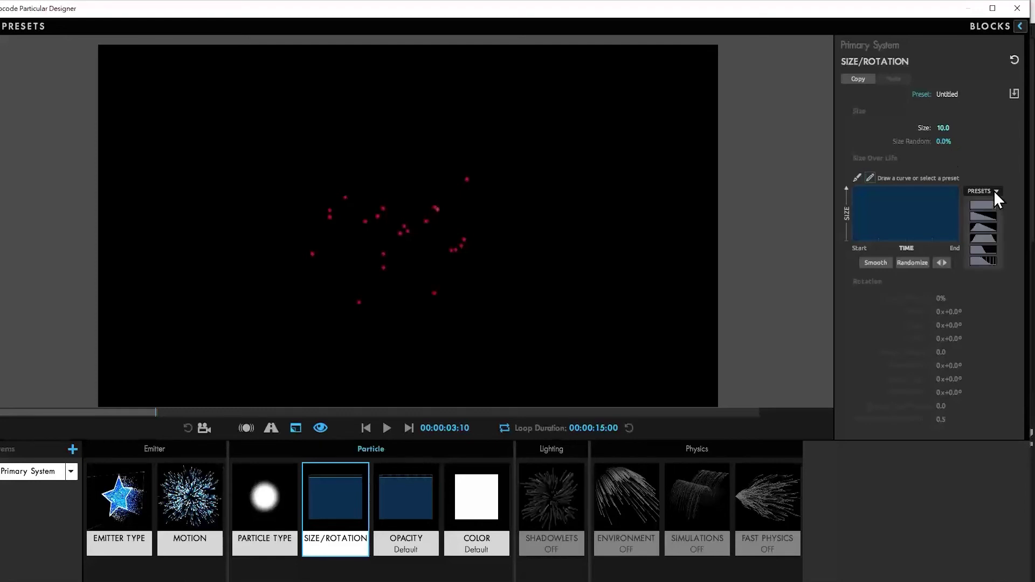
{"action": "left_click", "coordinate": [984, 228]}
{"action": "left_click", "coordinate": [386, 427]}
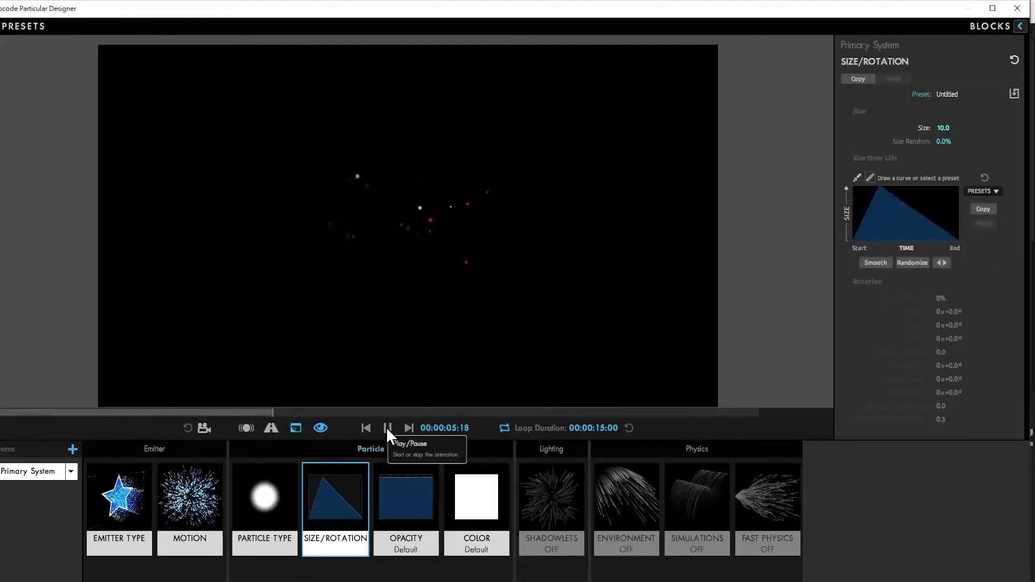
{"action": "left_click", "coordinate": [386, 427]}
- Apply the triangular rise-and-fall preset curve to Opacity Over Life and play the preview briefly
{"action": "left_click", "coordinate": [413, 499]}
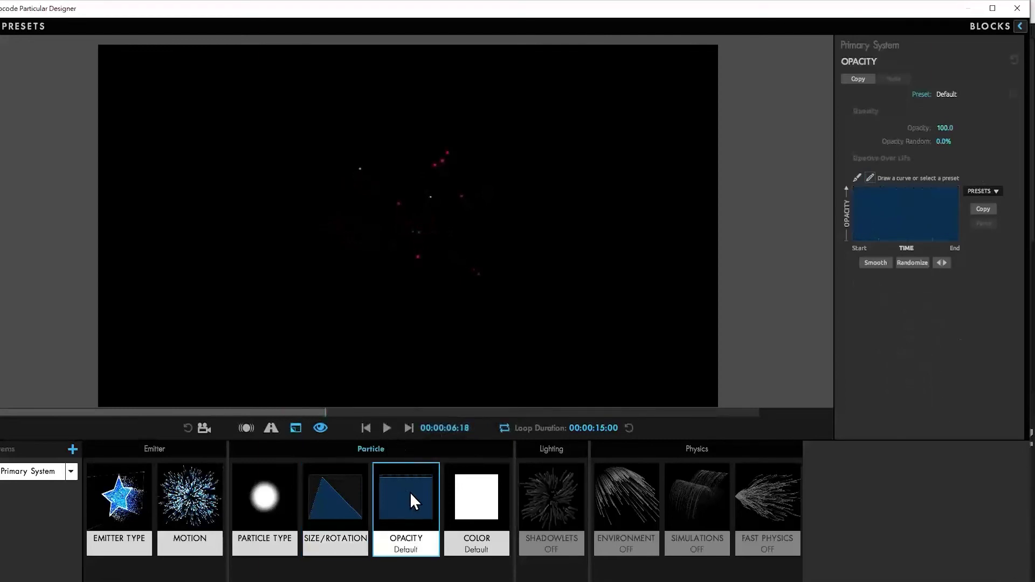
{"action": "left_click", "coordinate": [989, 192]}
{"action": "left_click", "coordinate": [982, 227]}
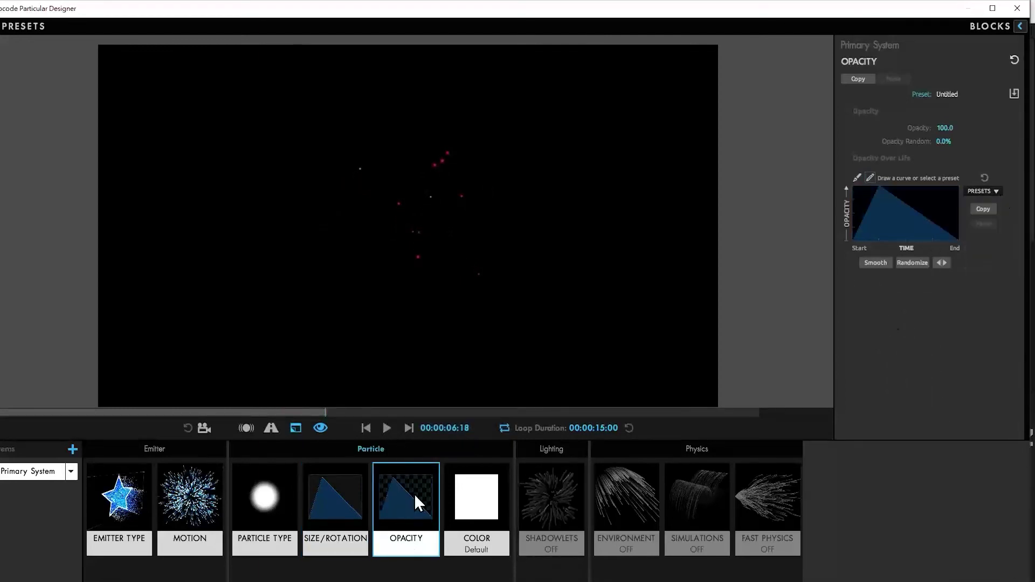
{"action": "left_click", "coordinate": [386, 429]}
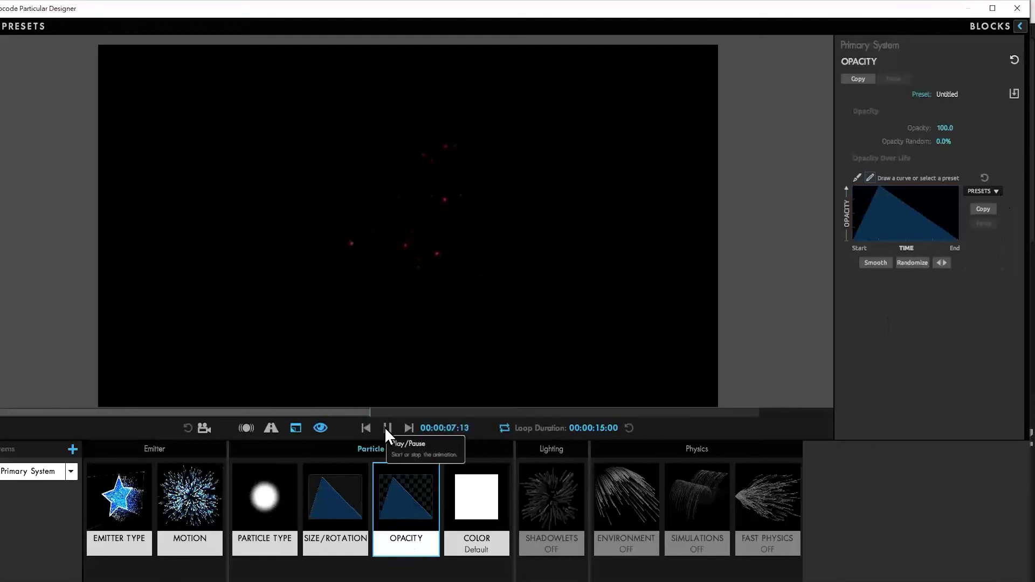
{"action": "left_click", "coordinate": [386, 428]}
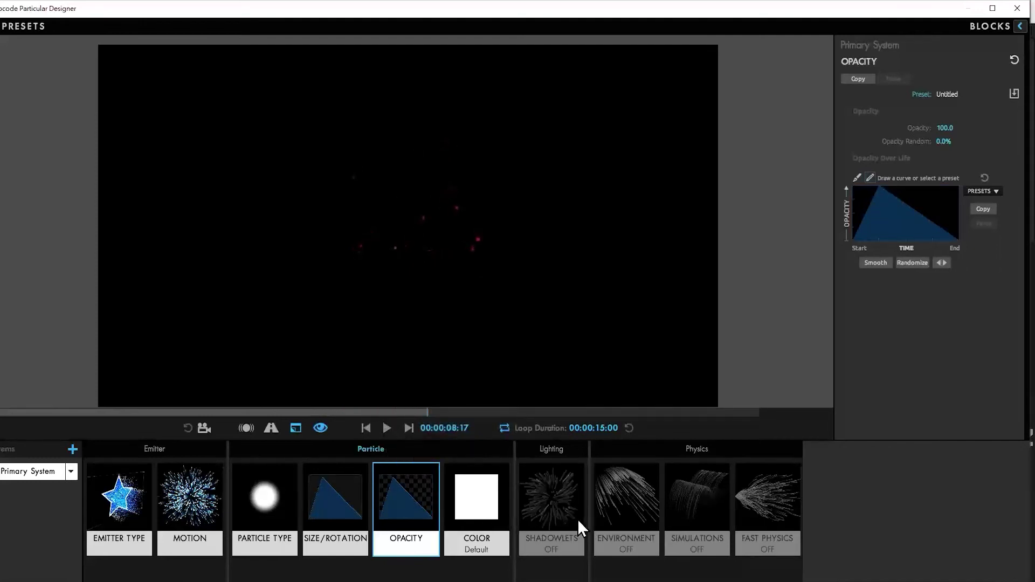
- Set Wind Y to -500 in the Environment physics so the particles rise, and play the preview
{"action": "left_click", "coordinate": [635, 494]}
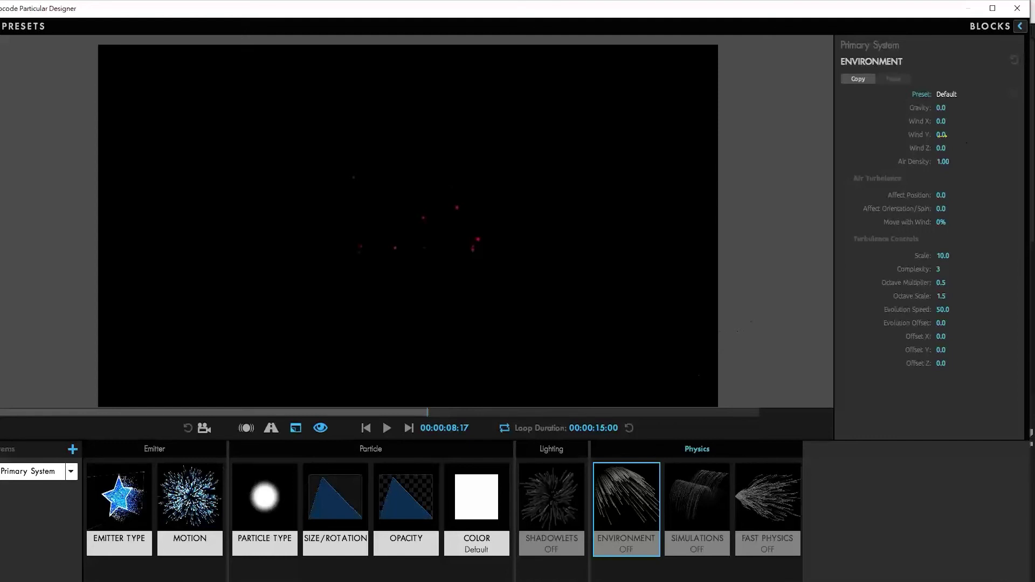
{"action": "left_click_drag", "start_coordinate": [940, 135], "coordinate": [1009, 134]}
{"action": "left_click", "coordinate": [387, 428]}
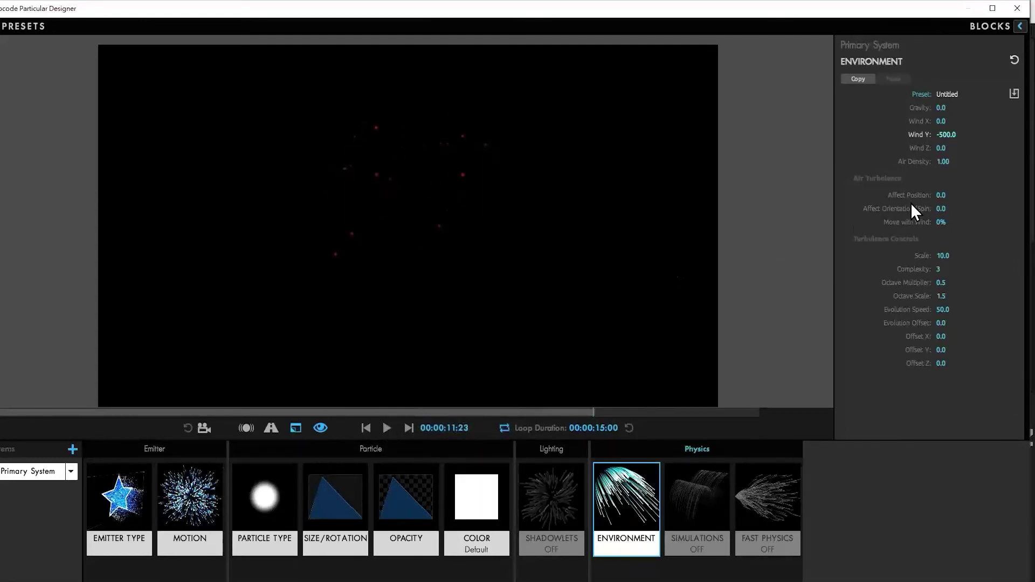
- Set the air turbulence Affect Position to 60, raise it to 120, and preview the particle motion
{"action": "left_click", "coordinate": [941, 195]}
{"action": "type", "text": "60"}
{"action": "key", "text": "Return"}
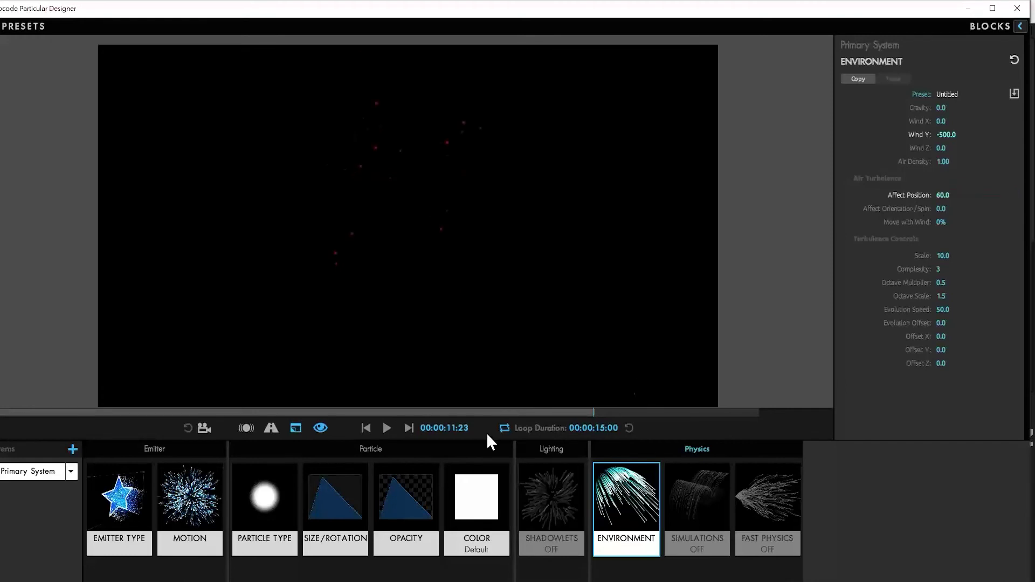
{"action": "left_click", "coordinate": [388, 427]}
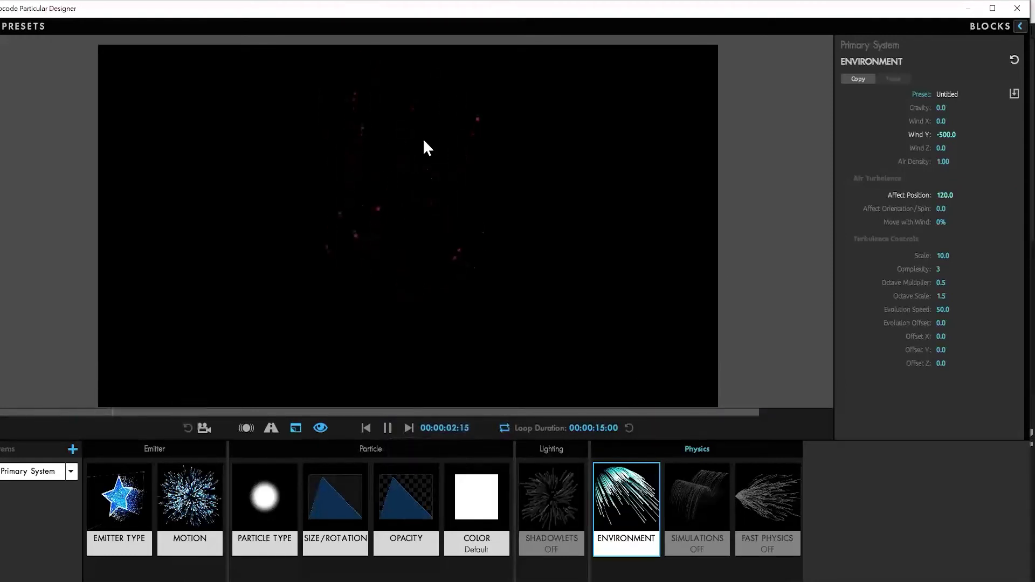
{"action": "left_click", "coordinate": [388, 427]}
- Maximize the Designer window and add a second particle system alongside the Primary System
{"action": "mouse_move", "coordinate": [401, 8]}
{"action": "left_mouse_down"}
{"action": "mouse_move", "coordinate": [403, 30]}
{"action": "mouse_move", "coordinate": [419, 1]}
{"action": "left_mouse_up"}
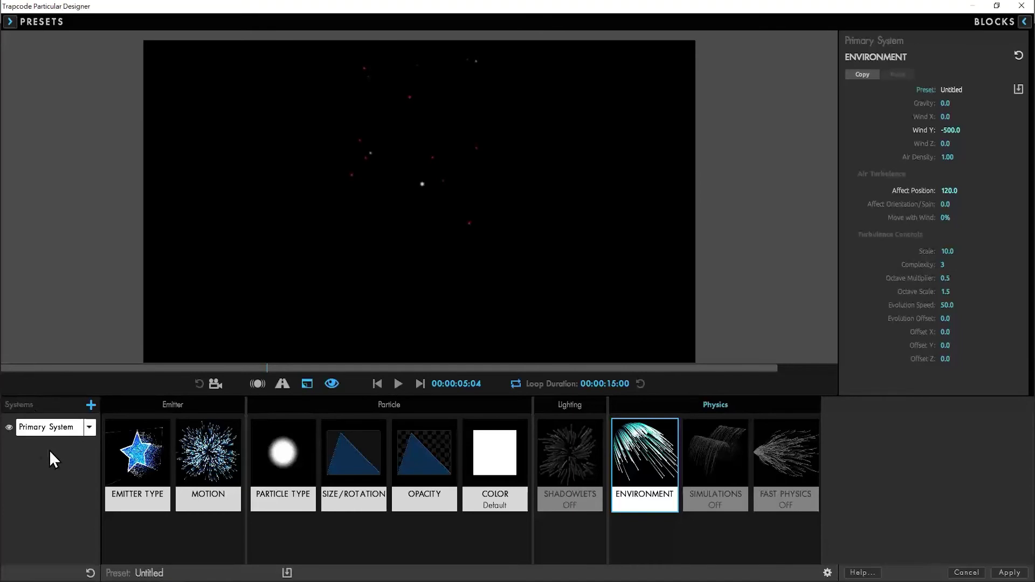
{"action": "left_click", "coordinate": [91, 405]}
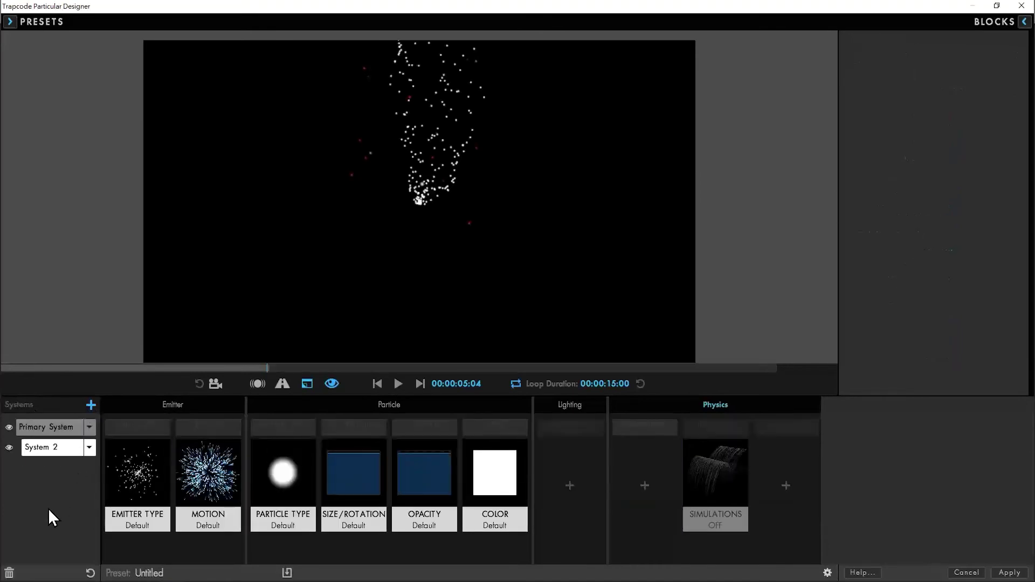
{"action": "left_click", "coordinate": [58, 429]}
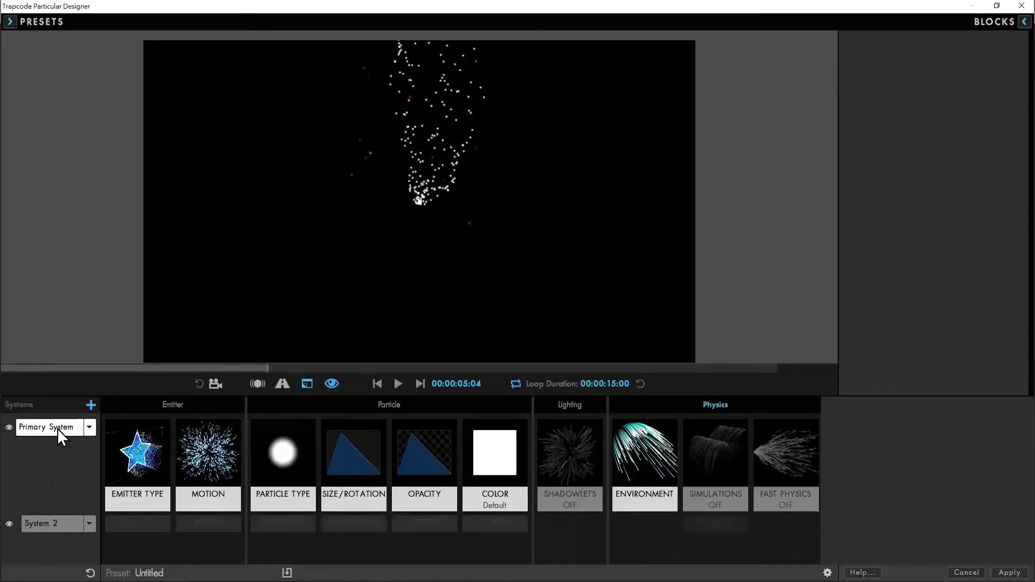
{"action": "left_click", "coordinate": [45, 524]}
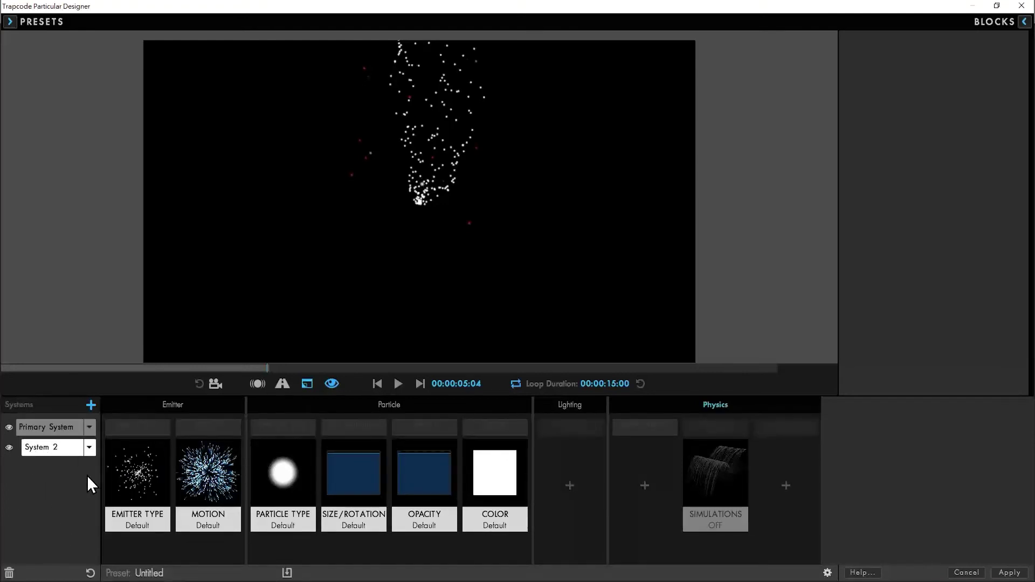
- Compare both systems' emitter settings and set System 2's Emitter Type to Emit from Parent System
{"action": "left_click", "coordinate": [116, 479]}
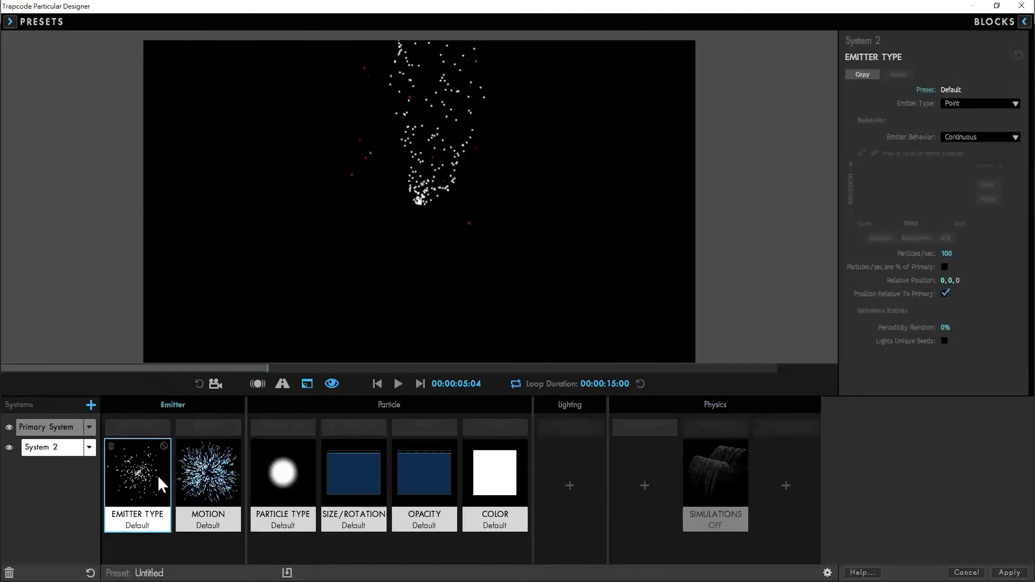
{"action": "left_click", "coordinate": [43, 430]}
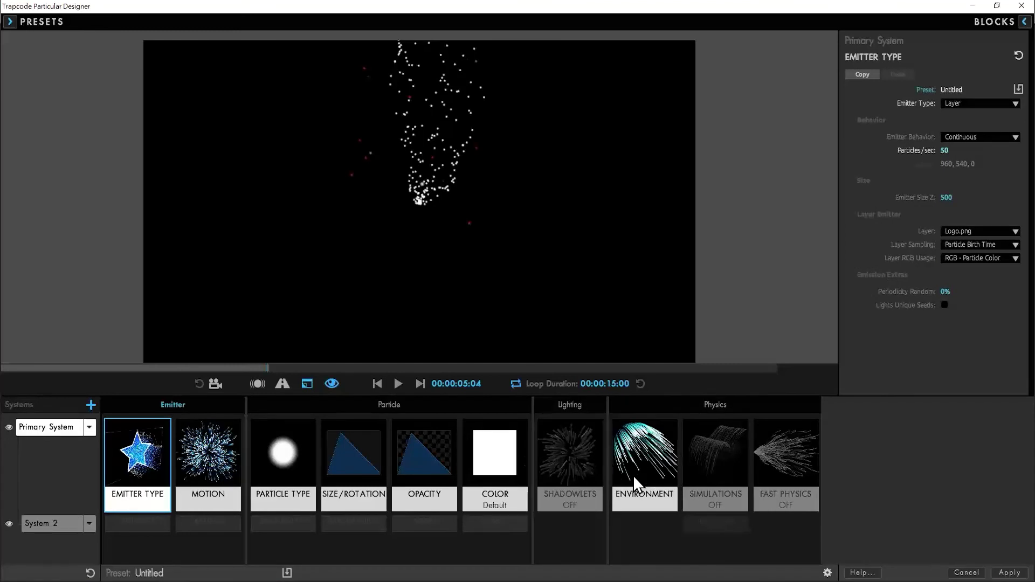
{"action": "left_click", "coordinate": [51, 526]}
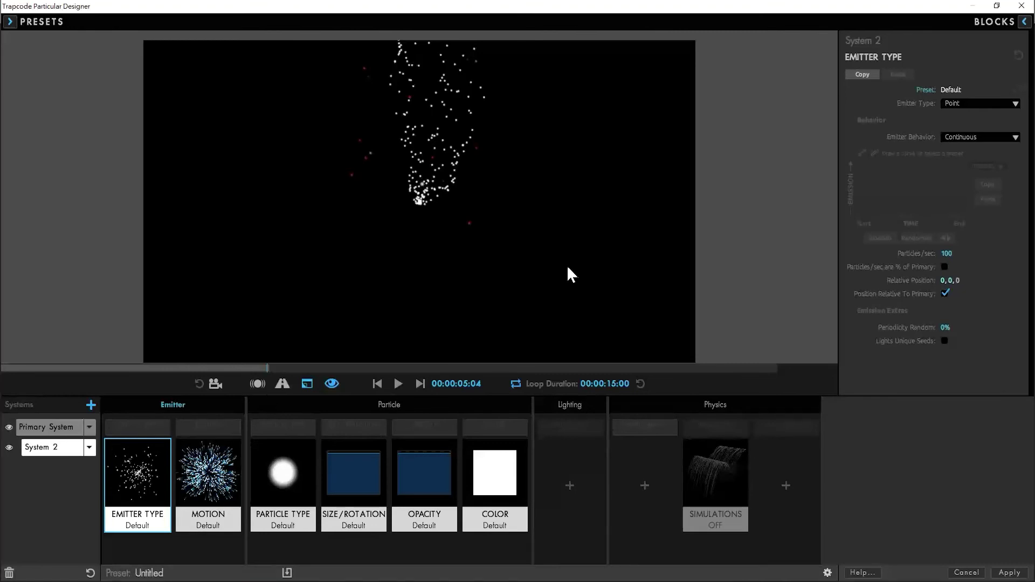
{"action": "left_click", "coordinate": [61, 433]}
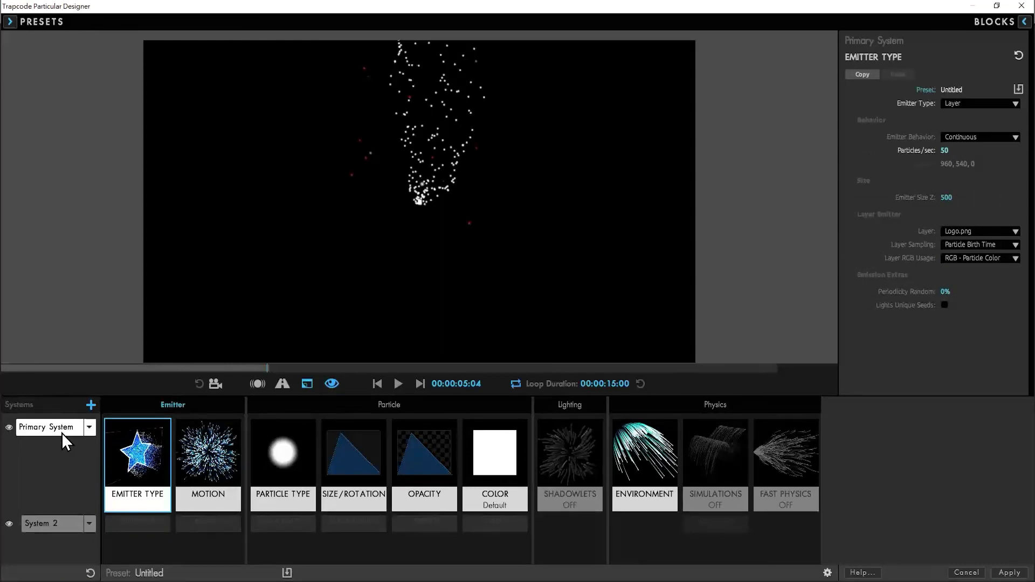
{"action": "left_click", "coordinate": [56, 526]}
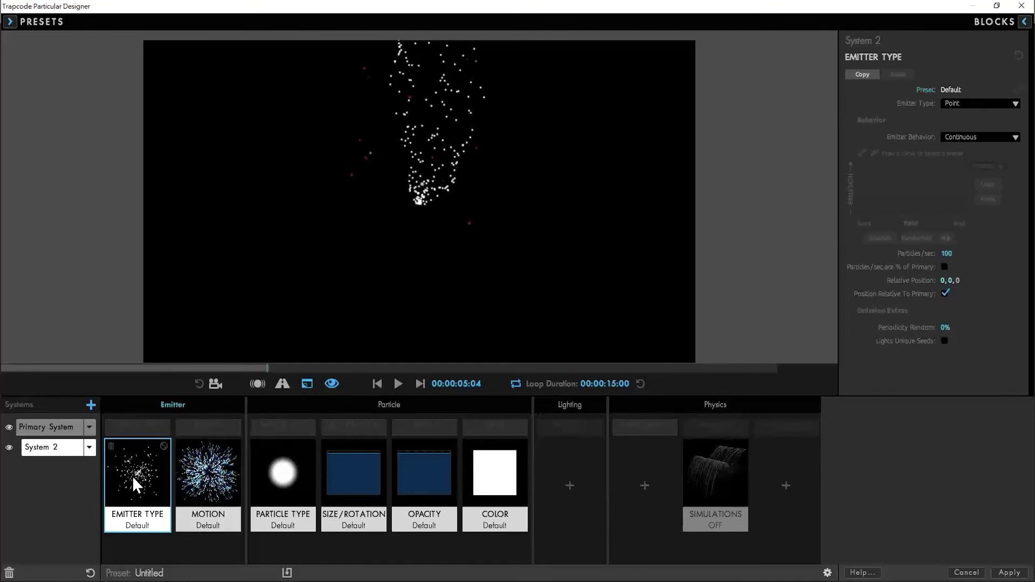
{"action": "left_click", "coordinate": [983, 105]}
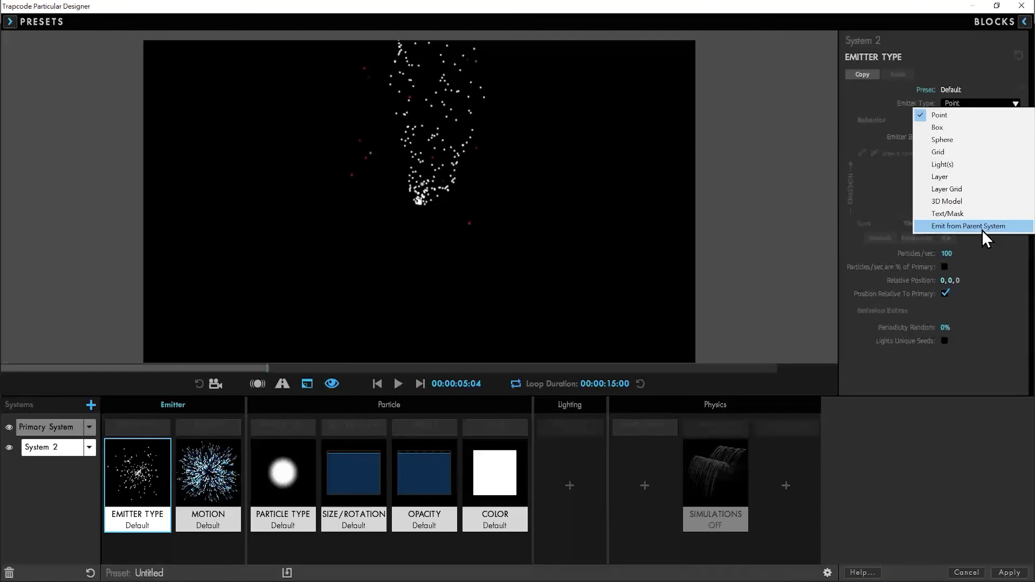
{"action": "left_click", "coordinate": [982, 229]}
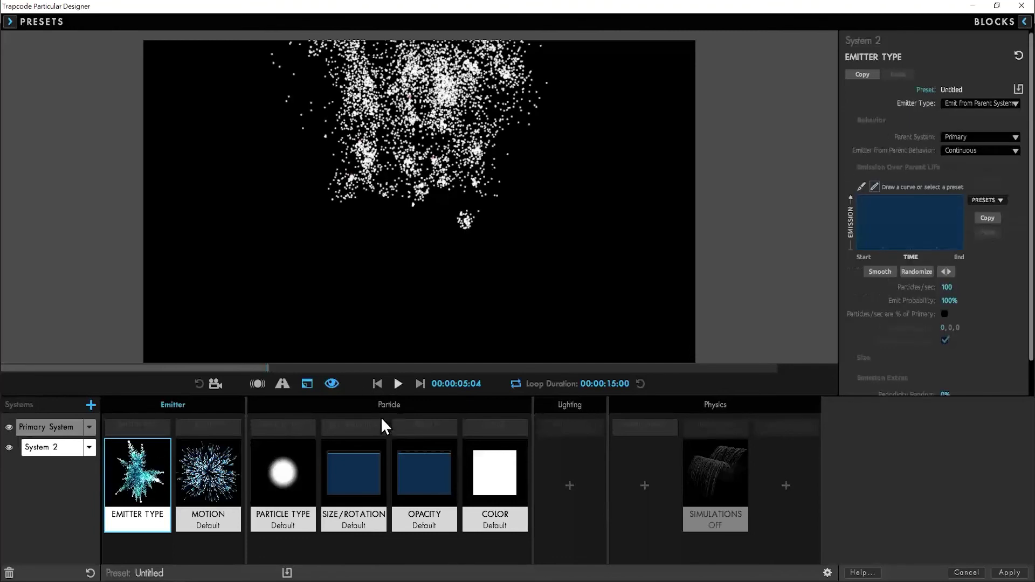
- Play the preview from the start and examine System 2's parent-emission settings
{"action": "left_click", "coordinate": [377, 384]}
{"action": "left_click", "coordinate": [397, 384]}
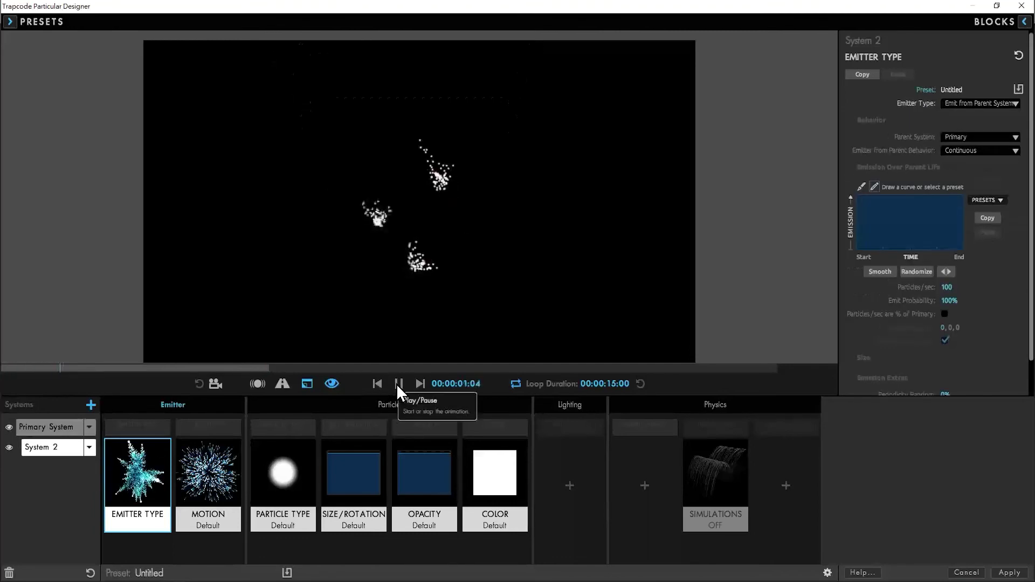
{"action": "left_click", "coordinate": [398, 384]}
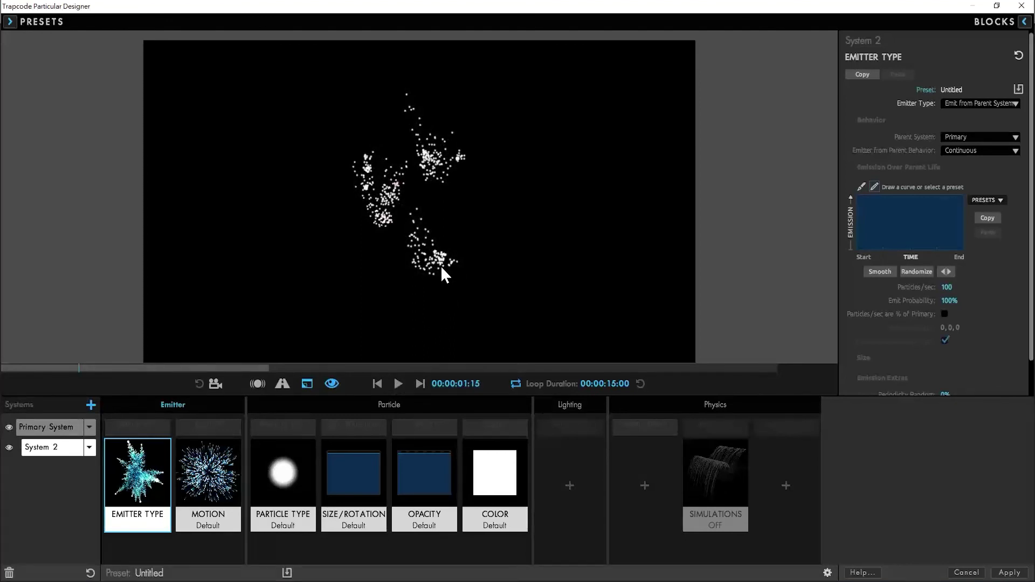
{"action": "left_click", "coordinate": [398, 384]}
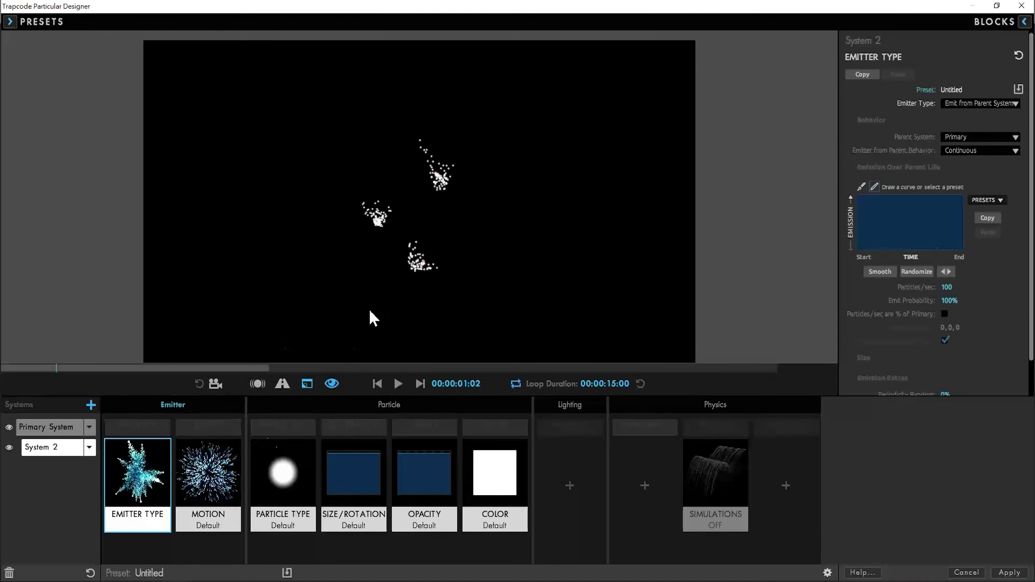
{"action": "scroll", "coordinate": [877, 144], "scroll_direction": "down", "scroll_amount": 1}
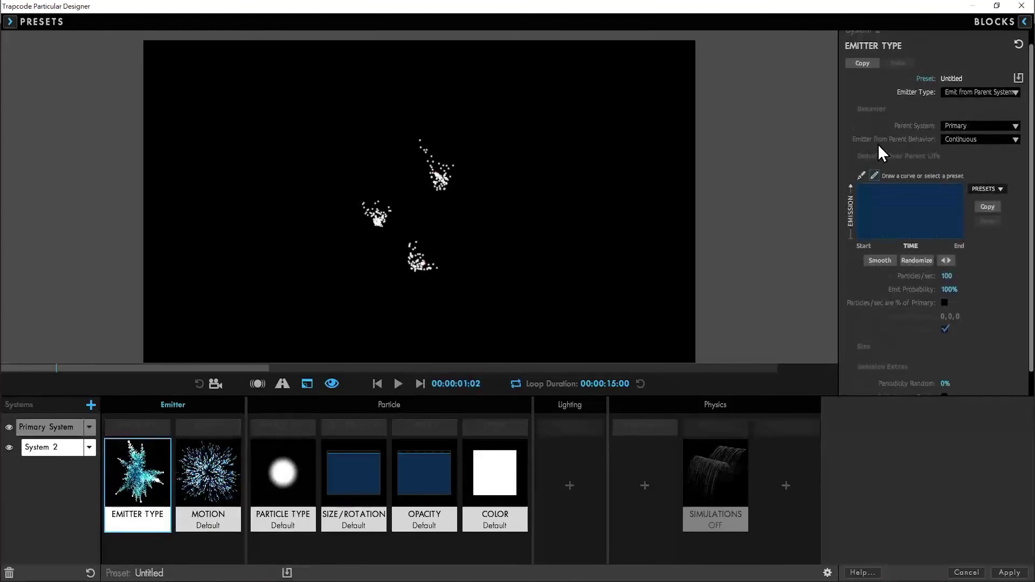
{"action": "scroll", "coordinate": [879, 140], "scroll_direction": "down", "scroll_amount": 2}
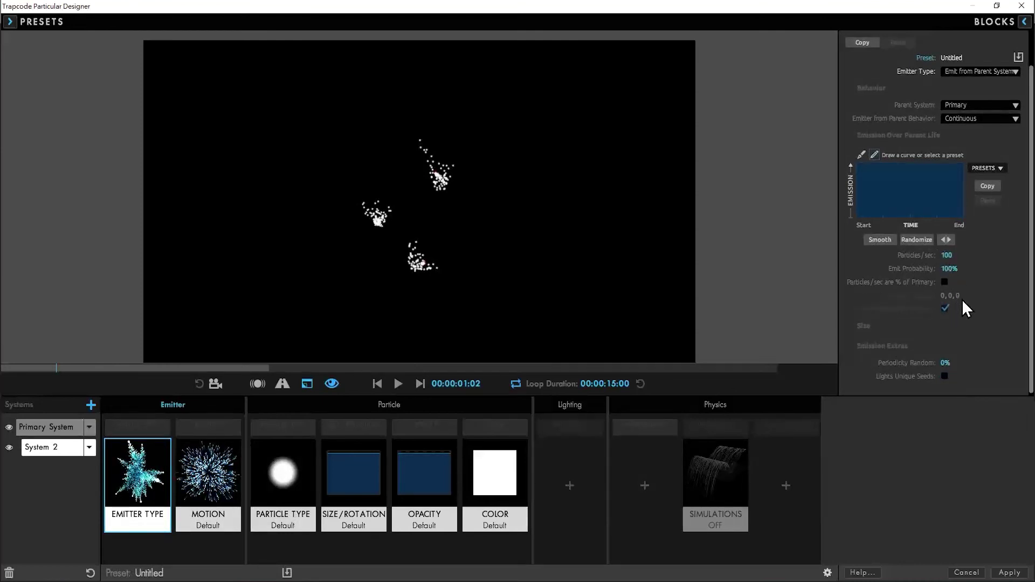
- Set System 2's Velocity, Velocity Random and Velocity from Emitter Motion to 0, apply the triangular Velocity Over Life curve, and preview the trails
{"action": "left_click", "coordinate": [215, 477]}
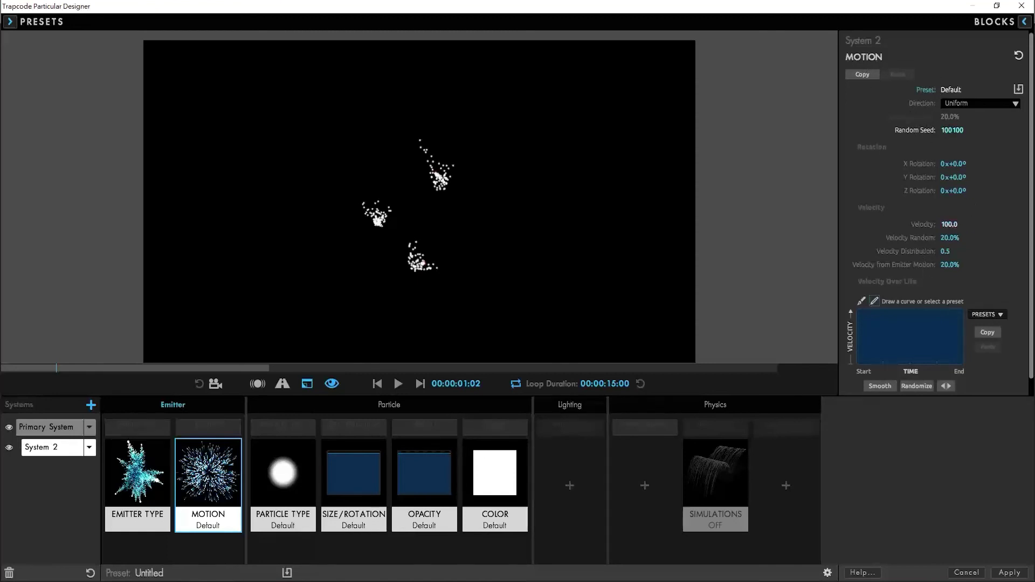
{"action": "left_click_drag", "start_coordinate": [948, 224], "coordinate": [997, 224]}
{"action": "type", "text": "0"}
{"action": "key", "text": "Return"}
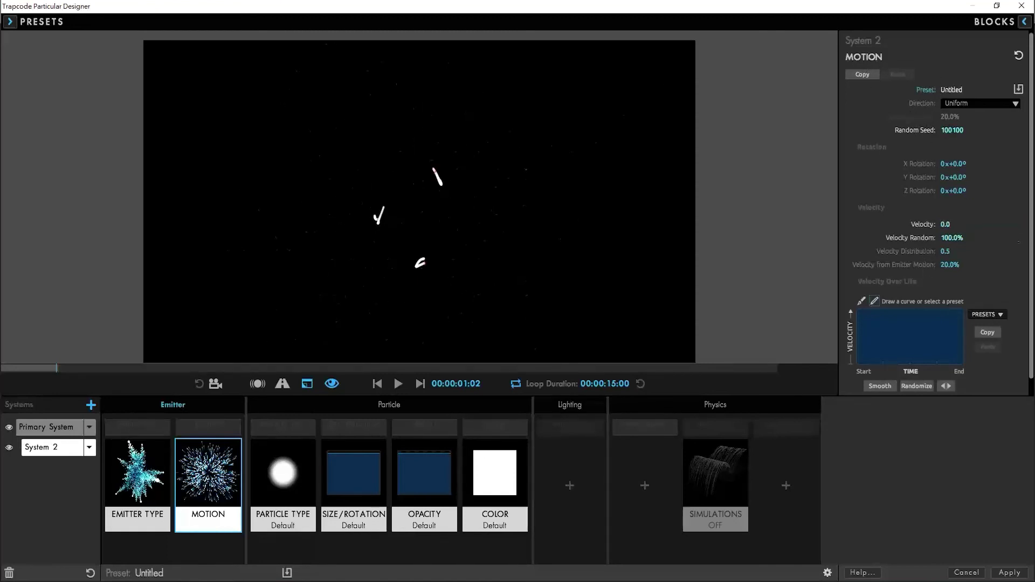
{"action": "left_click", "coordinate": [398, 384]}
{"action": "left_click", "coordinate": [398, 383]}
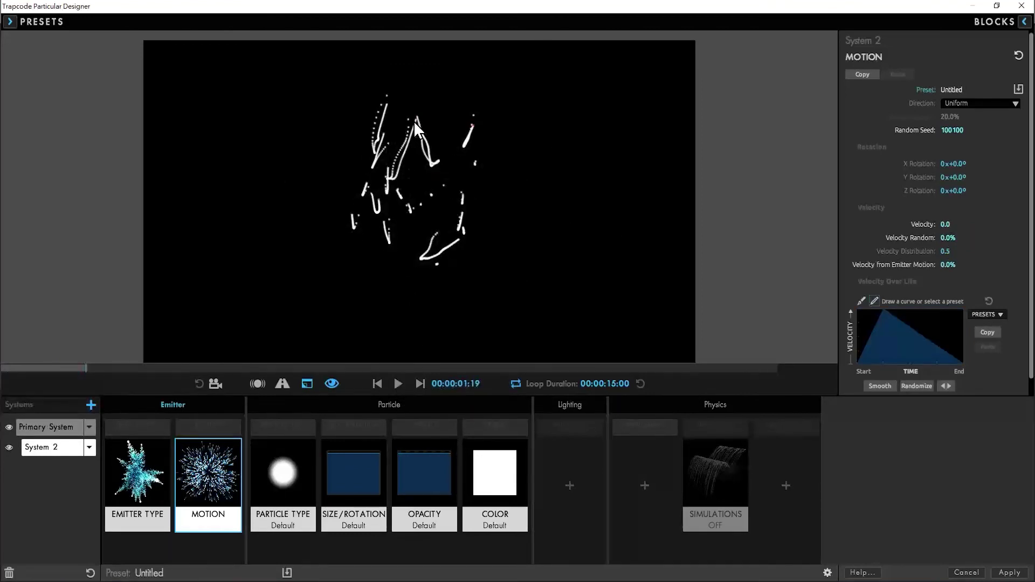
{"action": "left_click", "coordinate": [399, 382]}
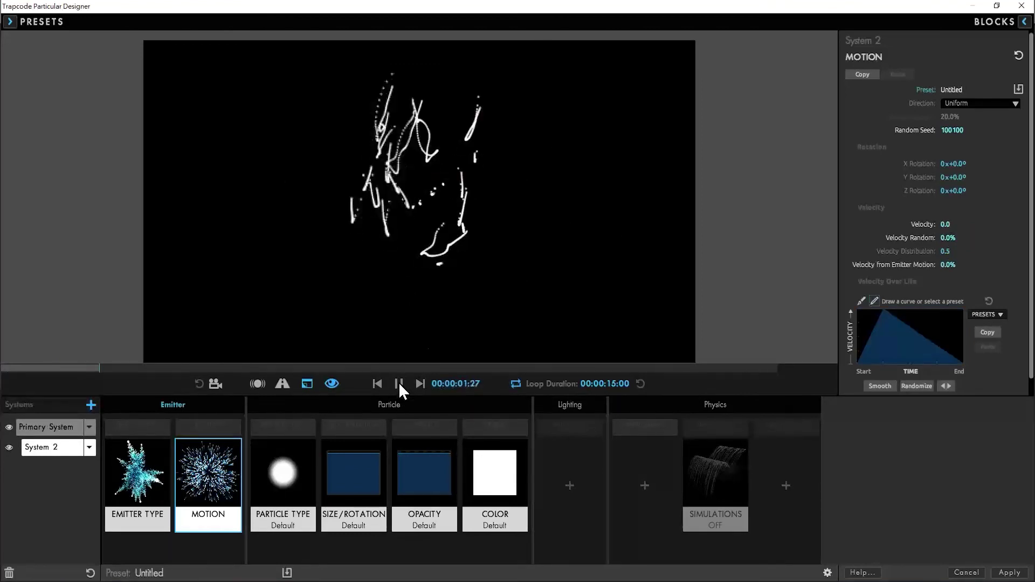
{"action": "left_click", "coordinate": [399, 383]}
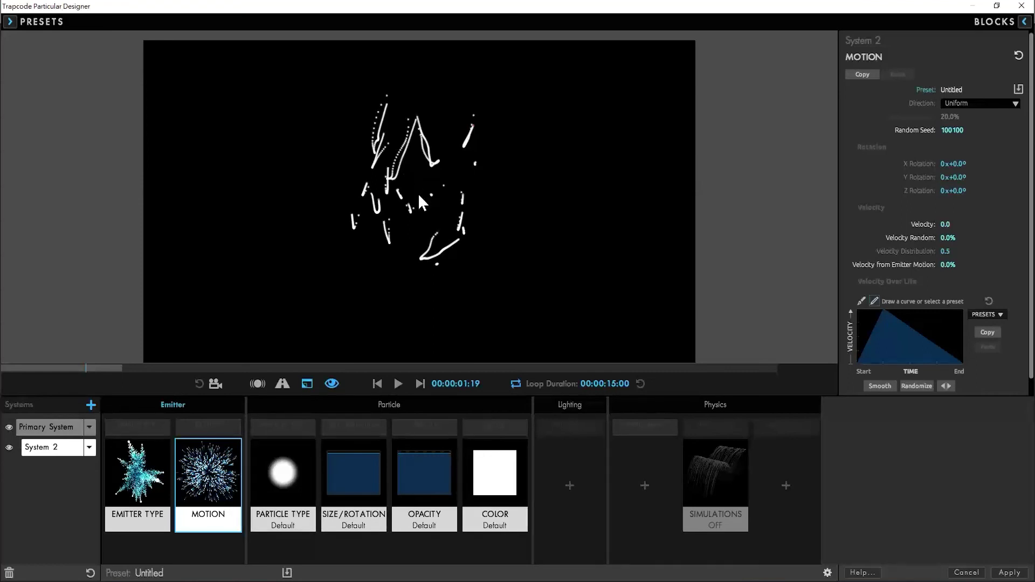
- Set System 2's particle Life to 1 second and its Particle Feather to 100
{"action": "left_click", "coordinate": [286, 486]}
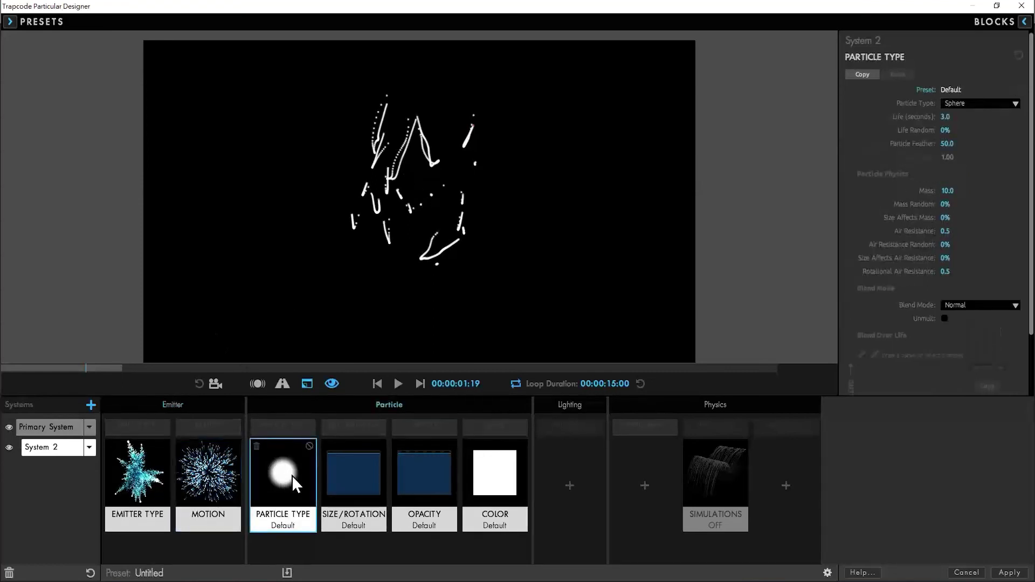
{"action": "left_click_drag", "start_coordinate": [945, 116], "coordinate": [1002, 116]}
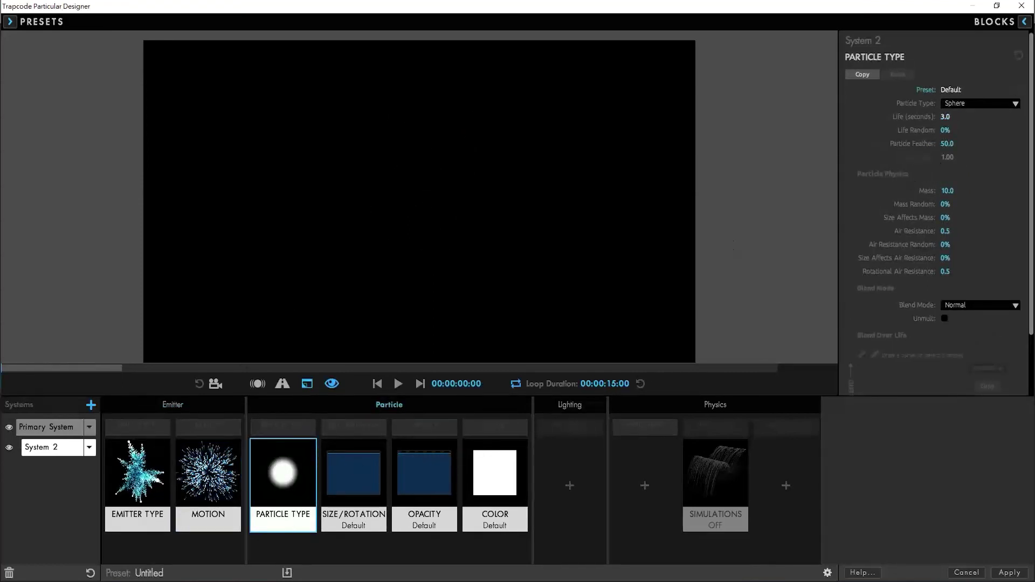
{"action": "left_click", "coordinate": [1003, 116]}
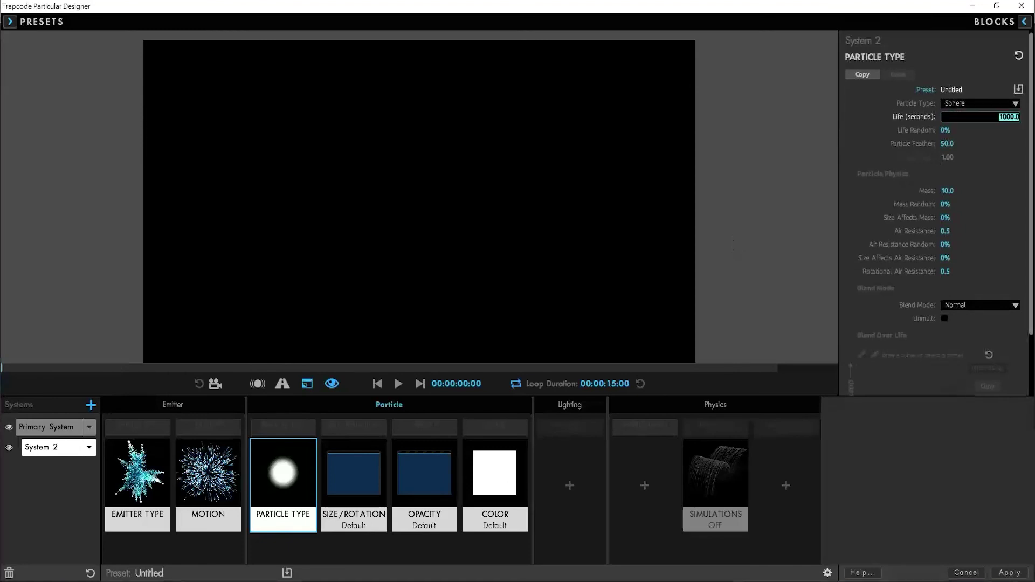
{"action": "type", "text": "1"}
{"action": "key", "text": "Return"}
{"action": "left_click_drag", "start_coordinate": [947, 143], "coordinate": [992, 144]}
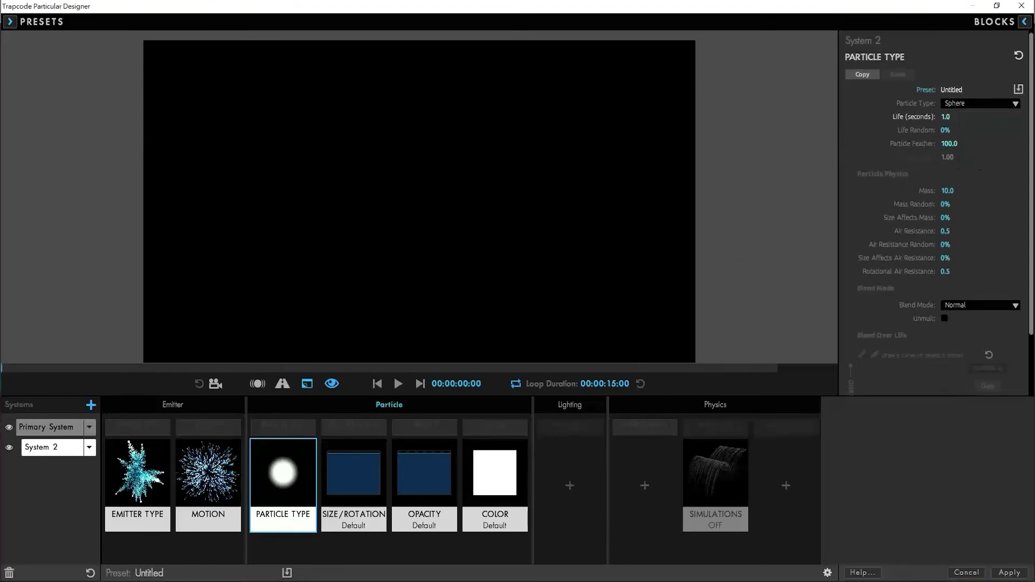
- Reduce System 2's Particle Feather to 10
{"action": "left_click", "coordinate": [947, 143]}
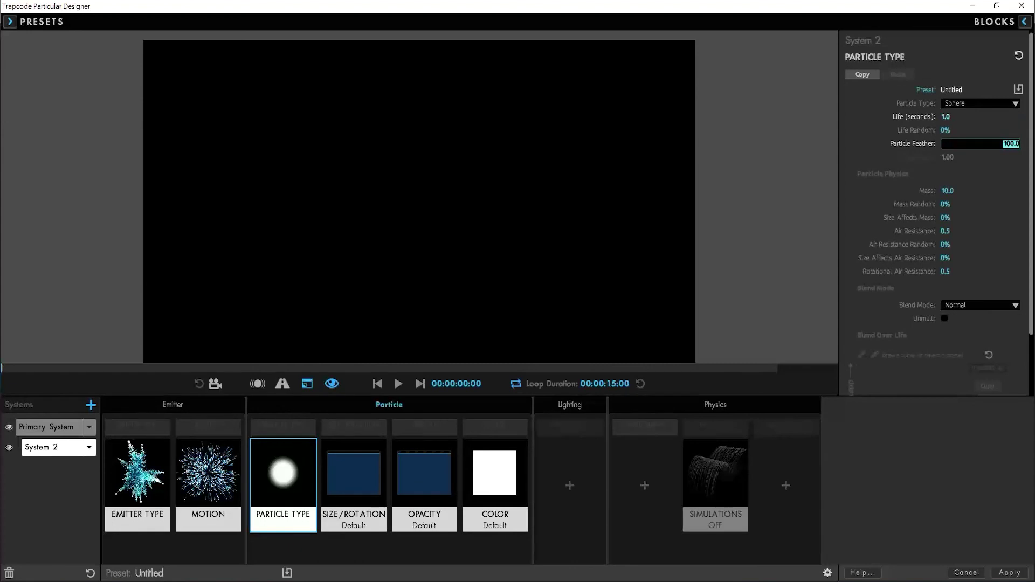
{"action": "type", "text": "10"}
{"action": "key", "text": "Return"}
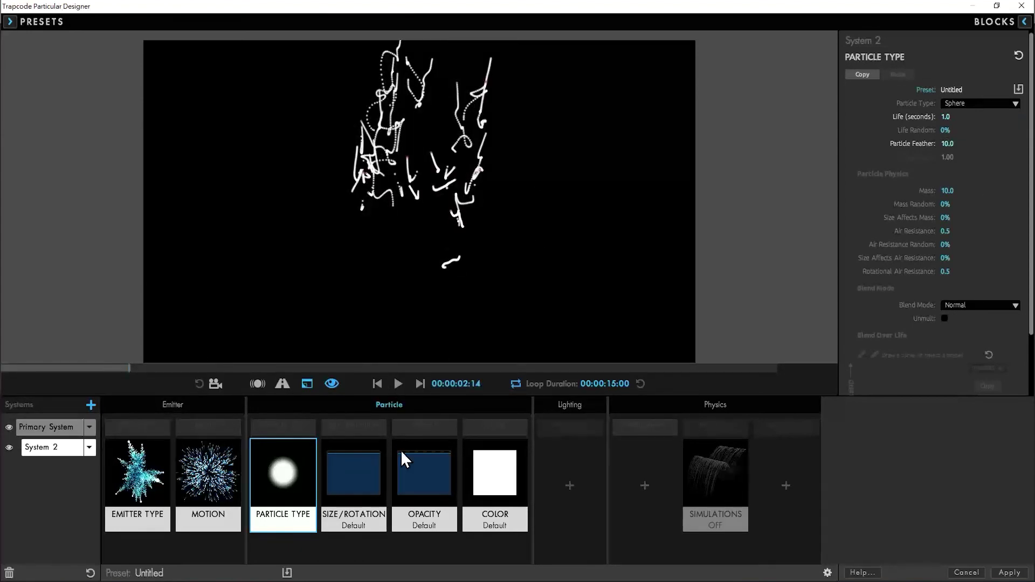
- Apply the linear descending Size Over Life curve to System 2 and set its particle Size to 1
{"action": "left_click", "coordinate": [342, 483]}
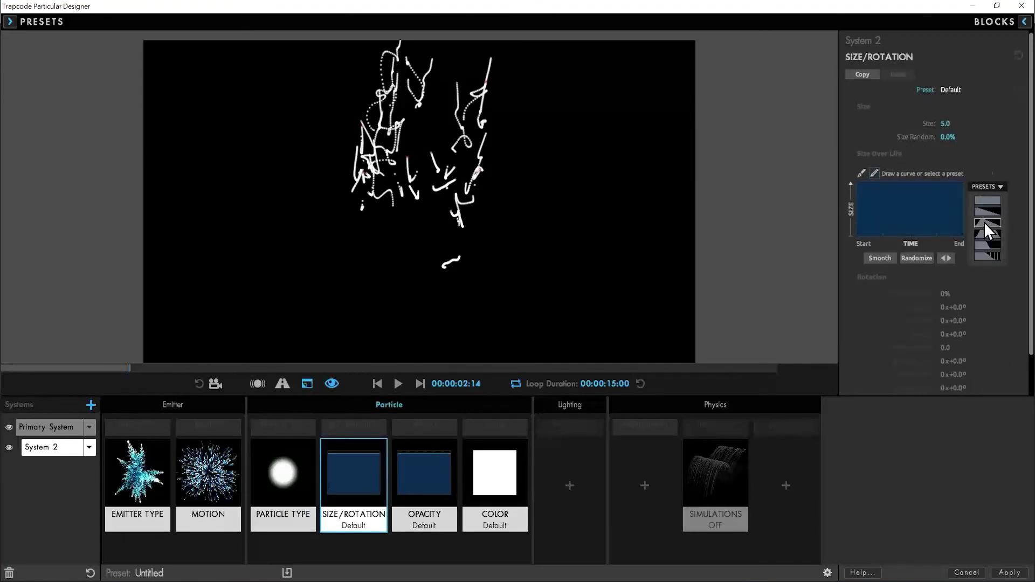
{"action": "left_click", "coordinate": [984, 222]}
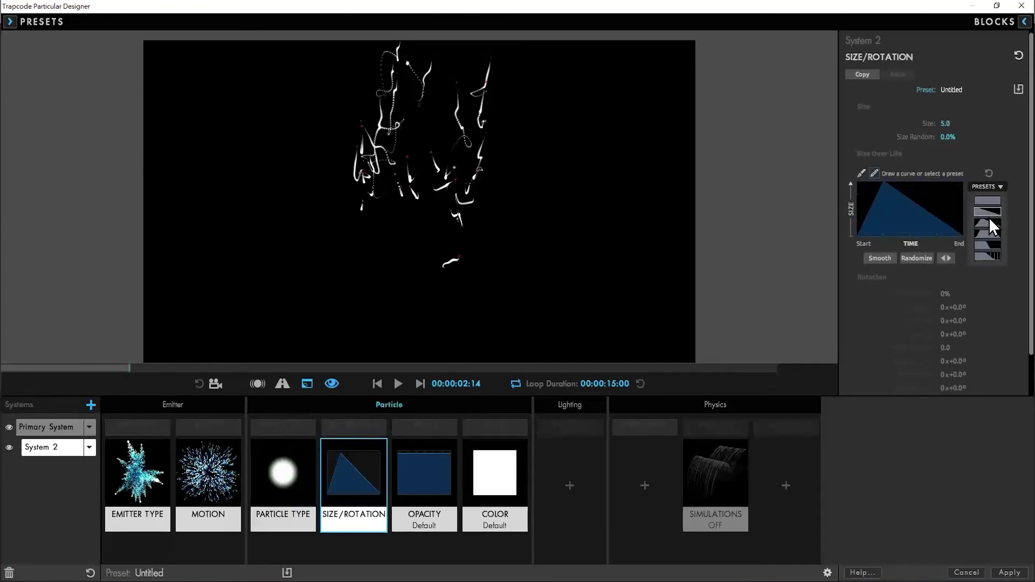
{"action": "left_click", "coordinate": [989, 214]}
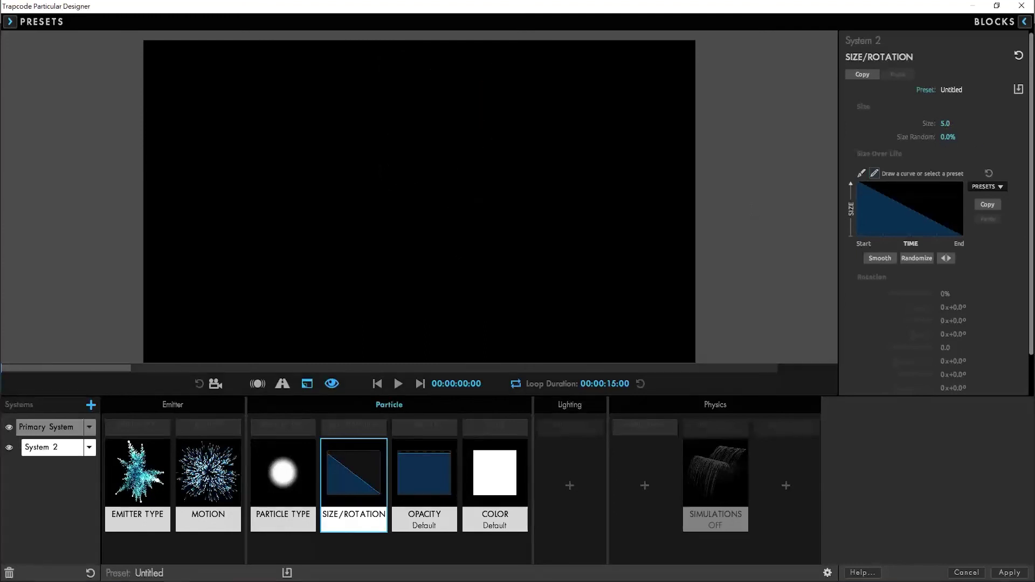
{"action": "left_click", "coordinate": [945, 124]}
{"action": "type", "text": "1"}
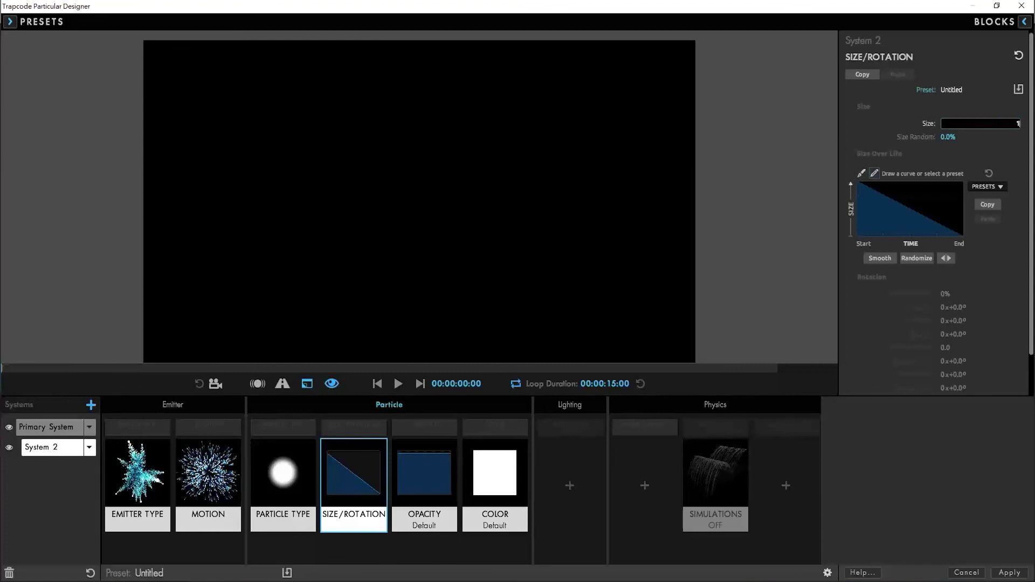
- Apply the linear descending Opacity Over Life curve to System 2 and preview the trails from the start
{"action": "left_click", "coordinate": [435, 474]}
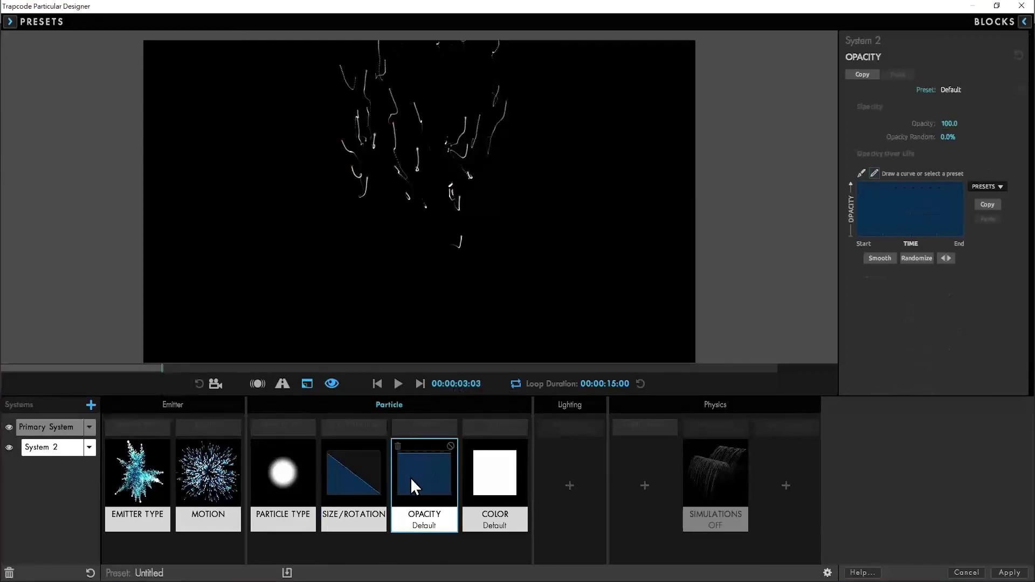
{"action": "left_click", "coordinate": [989, 187]}
{"action": "left_click", "coordinate": [993, 227]}
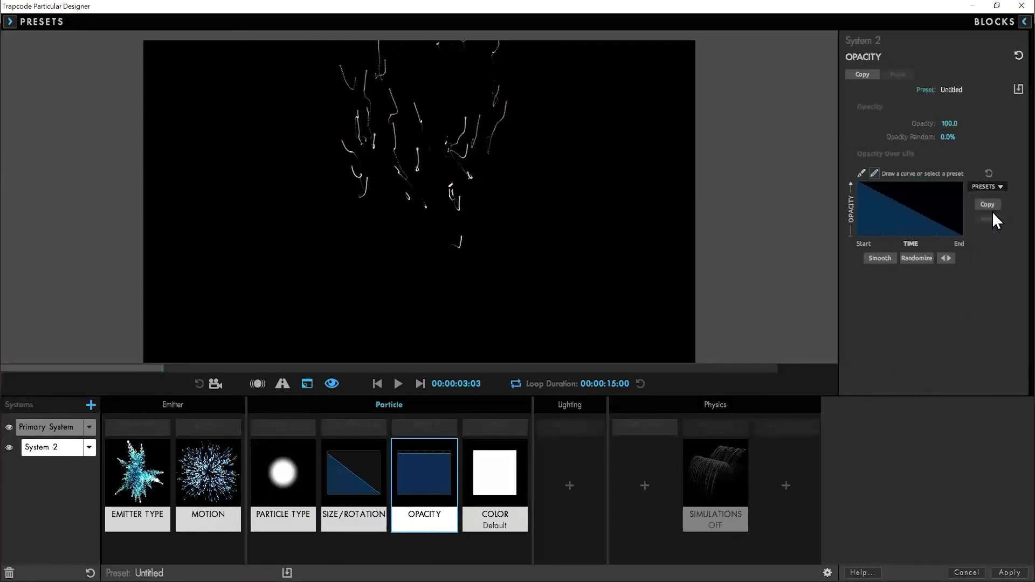
{"action": "left_click", "coordinate": [380, 382]}
{"action": "left_click", "coordinate": [398, 383]}
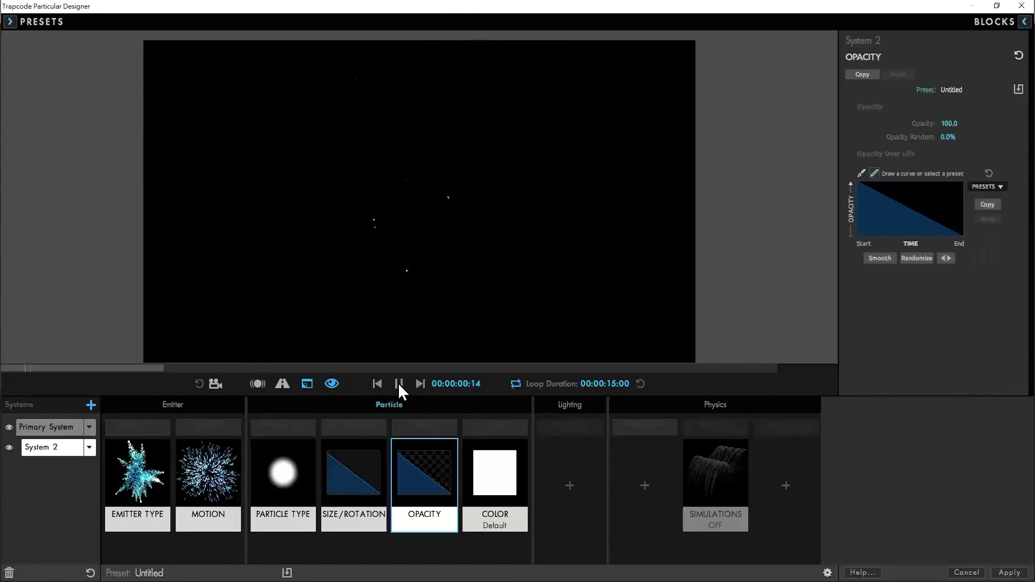
{"action": "left_click", "coordinate": [398, 383]}
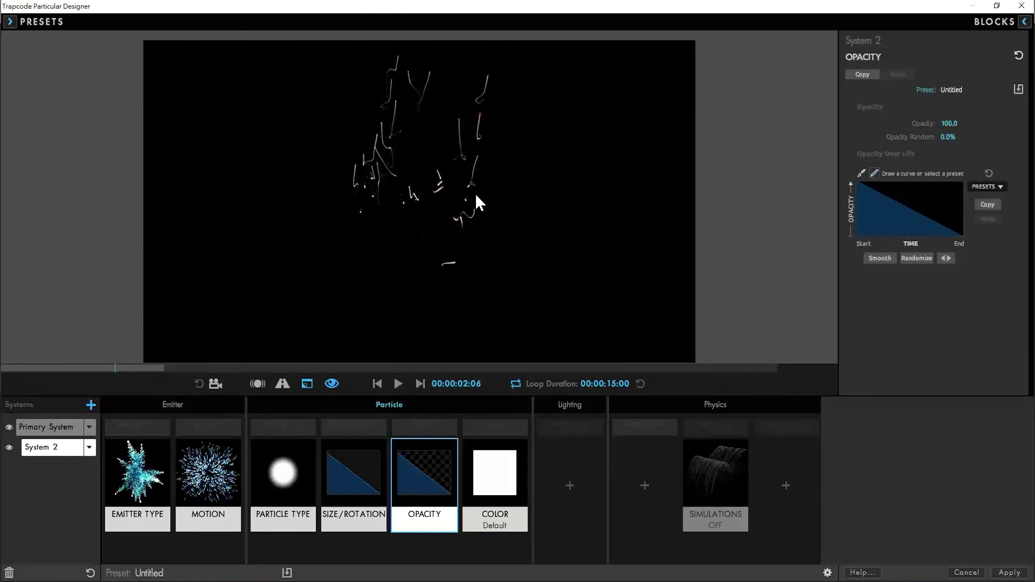
- Set System 2's particle Life to 0.2 seconds and preview the shortened trails
{"action": "left_click", "coordinate": [210, 480]}
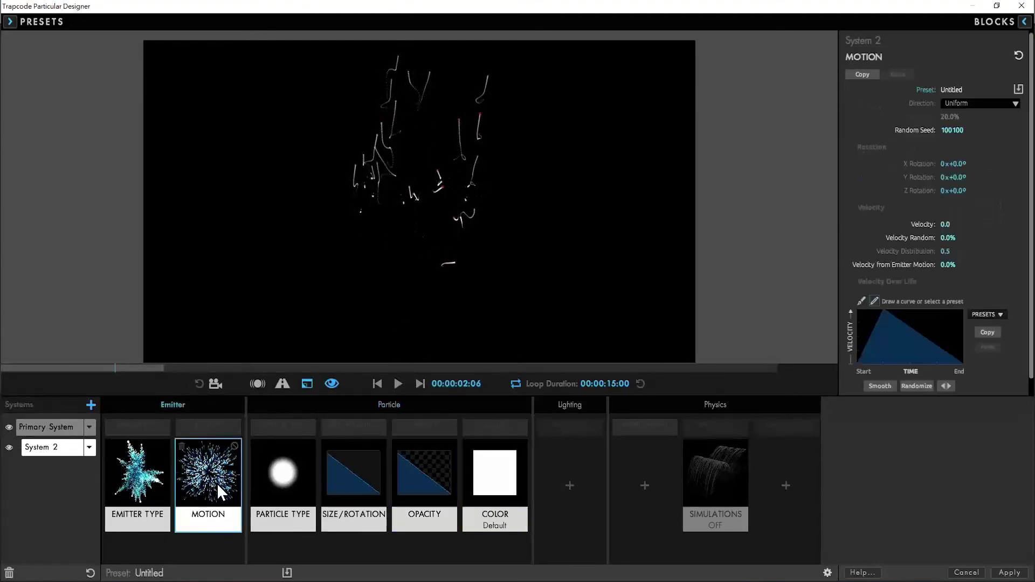
{"action": "left_click", "coordinate": [139, 488]}
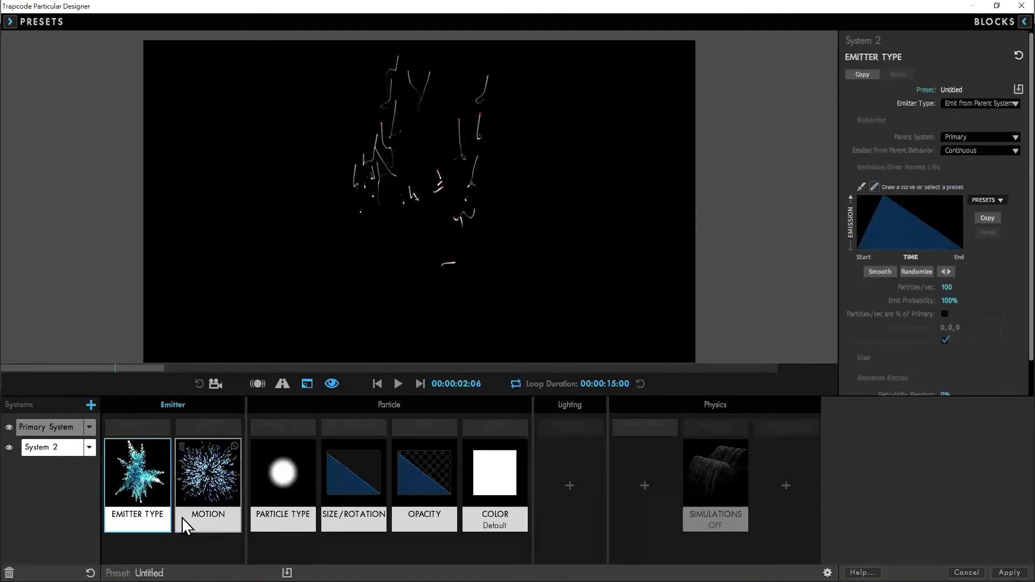
{"action": "left_click", "coordinate": [282, 479]}
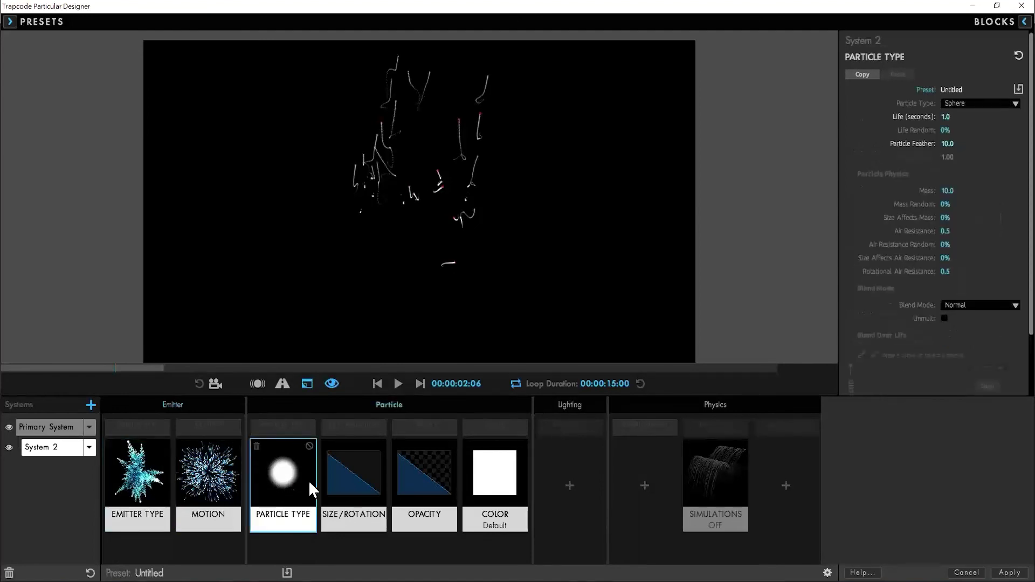
{"action": "left_click", "coordinate": [398, 383]}
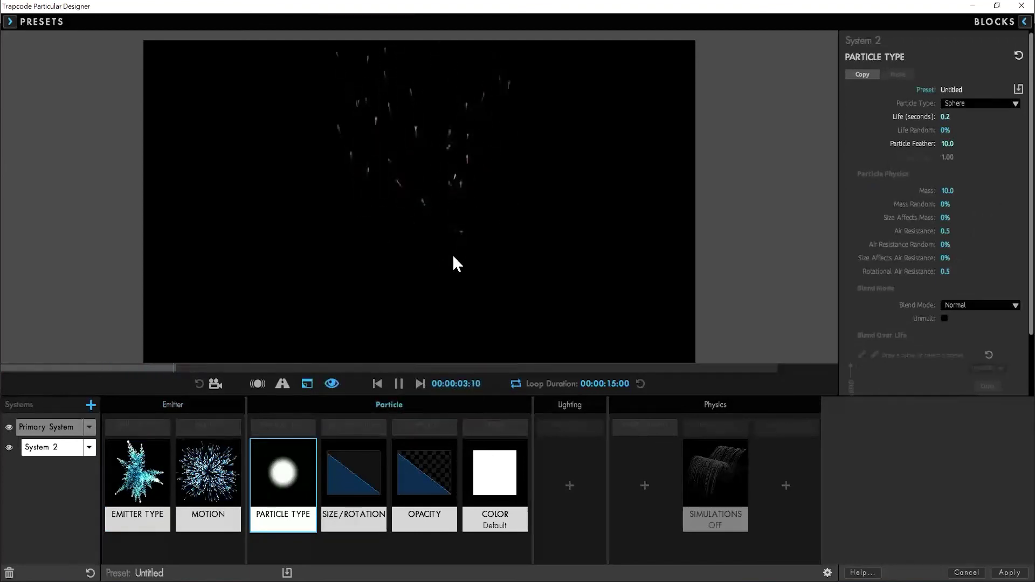
{"action": "left_click", "coordinate": [397, 383]}
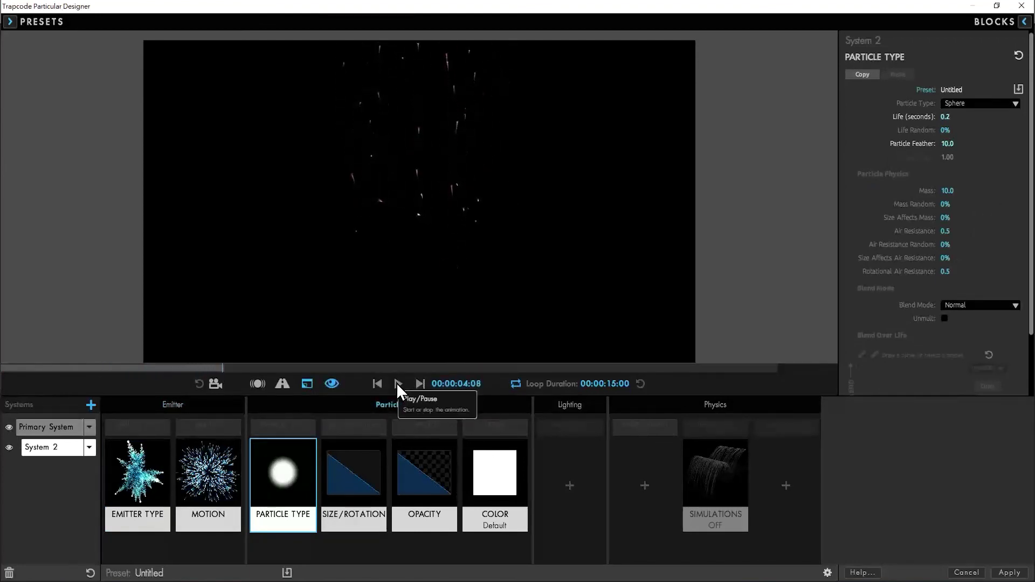
- Color System 2's particles bright red, preview them, and apply the particle design to the White Solid 5 layer
{"action": "left_click", "coordinate": [526, 480]}
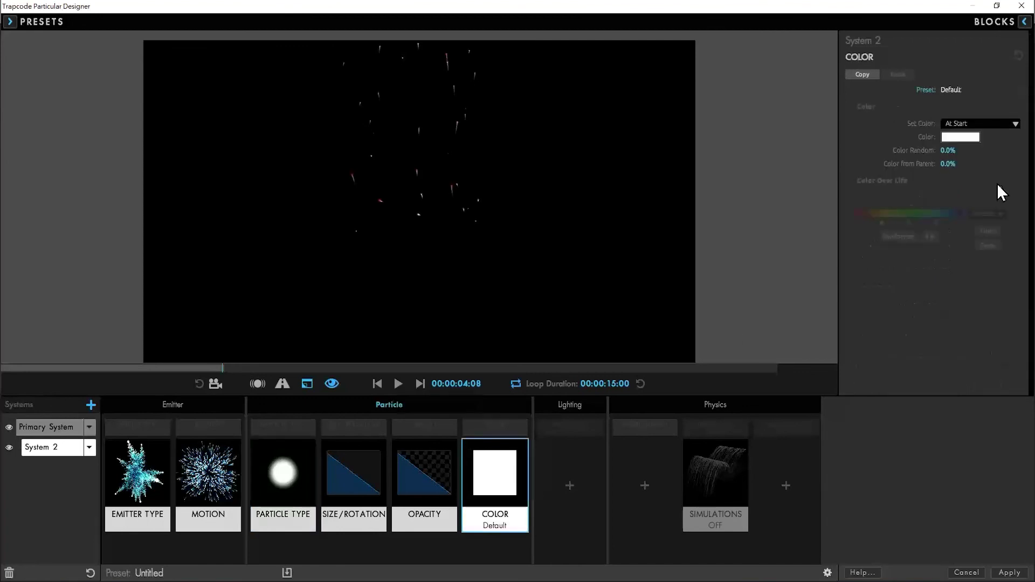
{"action": "left_click", "coordinate": [963, 139]}
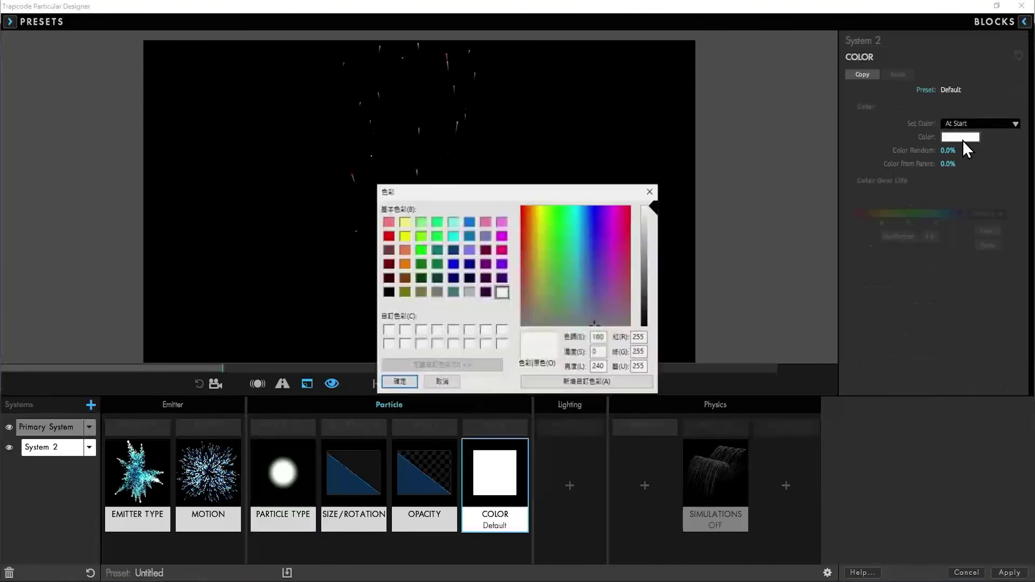
{"action": "left_click", "coordinate": [407, 251]}
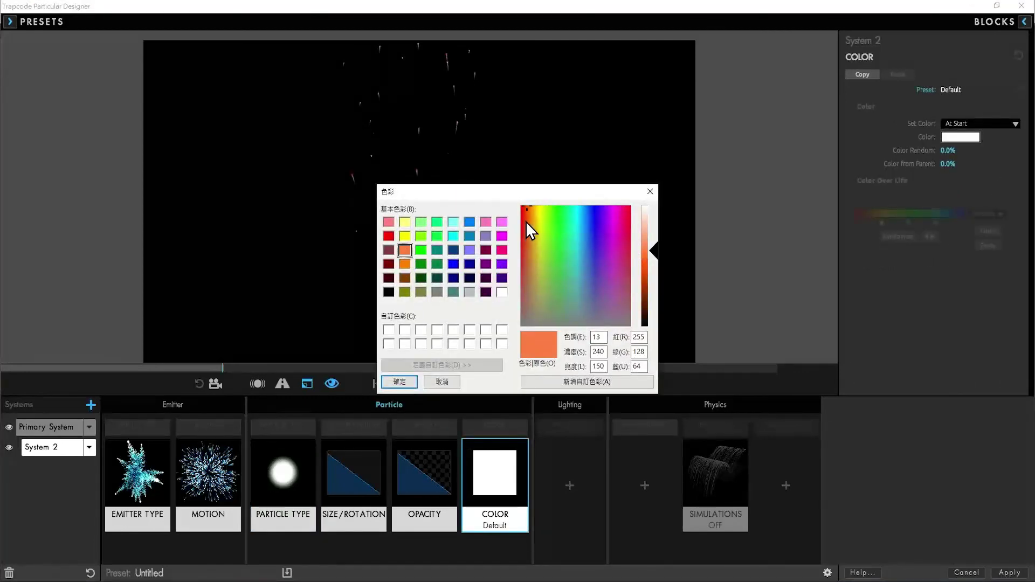
{"action": "left_click", "coordinate": [522, 208]}
{"action": "left_click", "coordinate": [399, 382]}
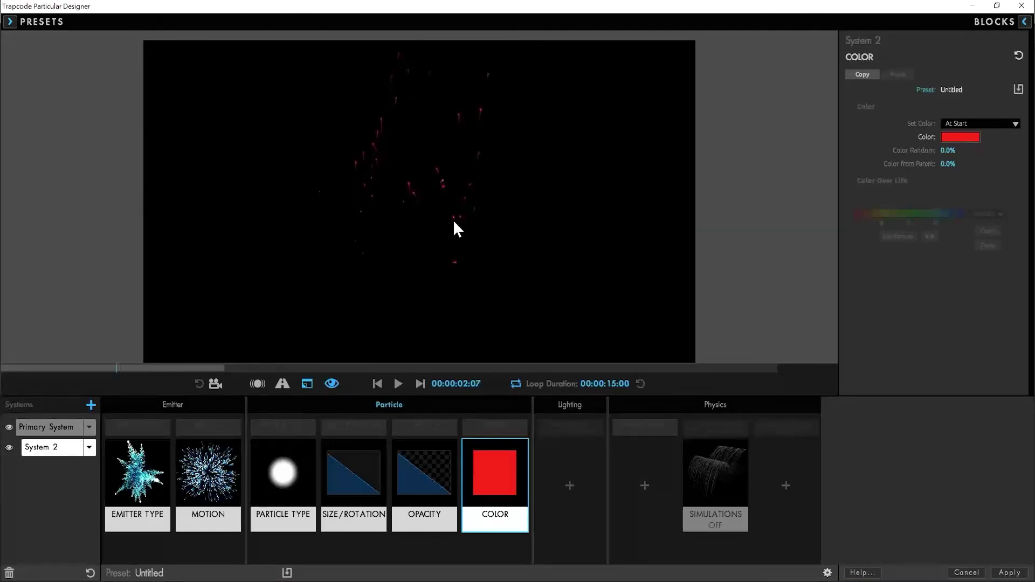
{"action": "left_click", "coordinate": [401, 384]}
{"action": "left_click", "coordinate": [402, 384]}
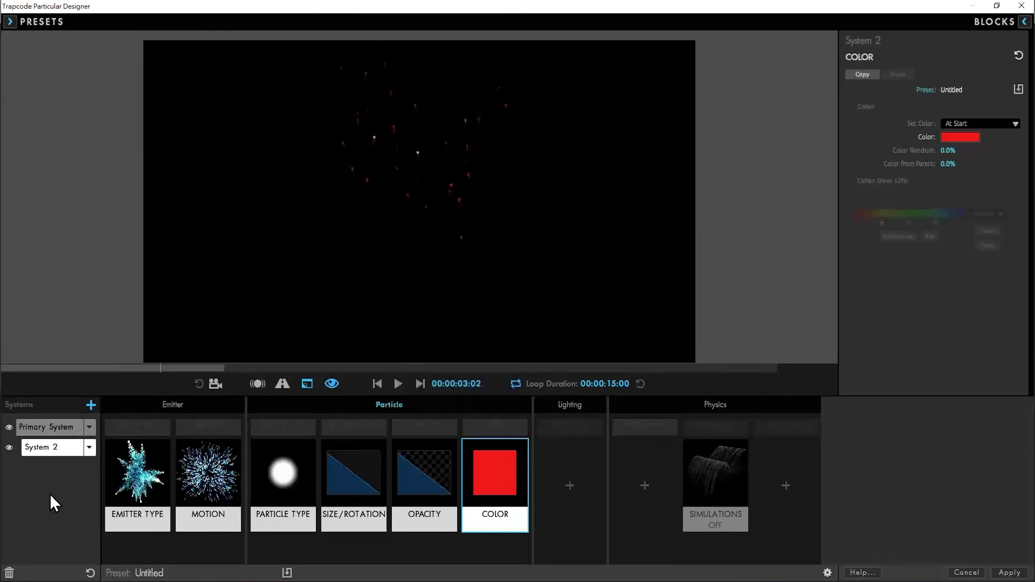
{"action": "left_click", "coordinate": [1010, 572]}
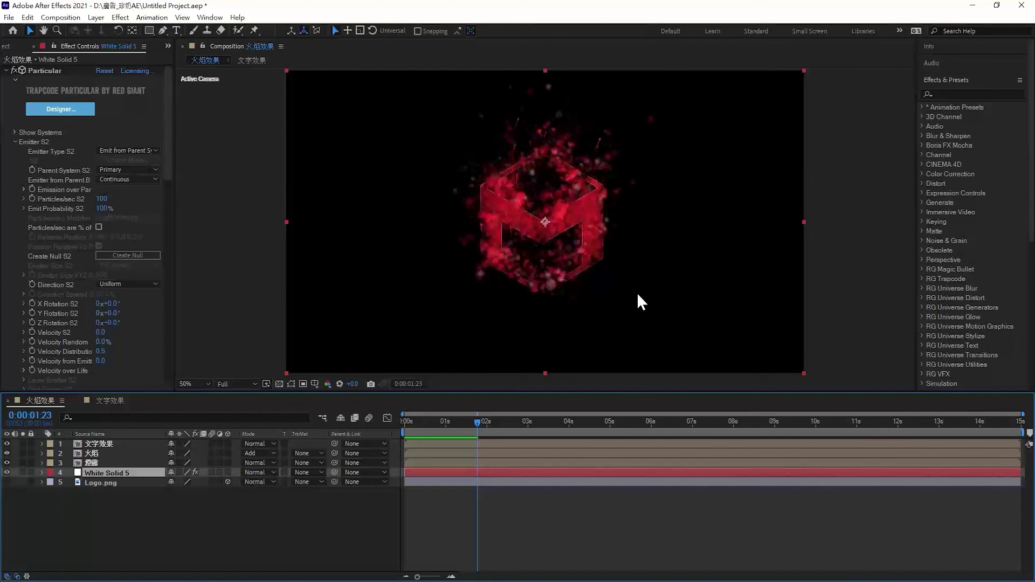
- Pre-compose the White Solid 5 and Logo.png layers into a new composition named 火星子
{"action": "left_click", "coordinate": [111, 481], "text": "ctrl"}
{"action": "right_click", "coordinate": [103, 474]}
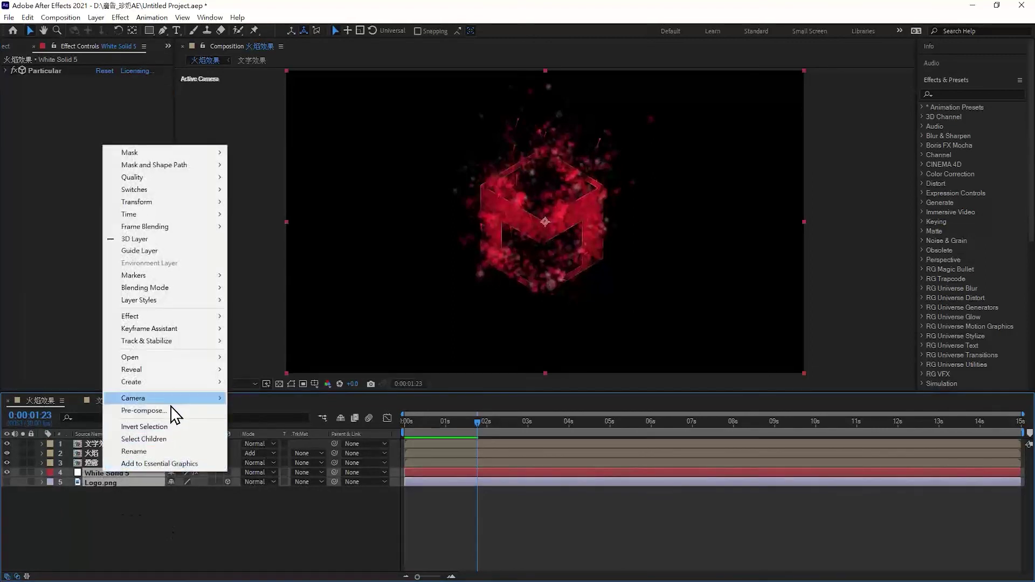
{"action": "left_click", "coordinate": [170, 413]}
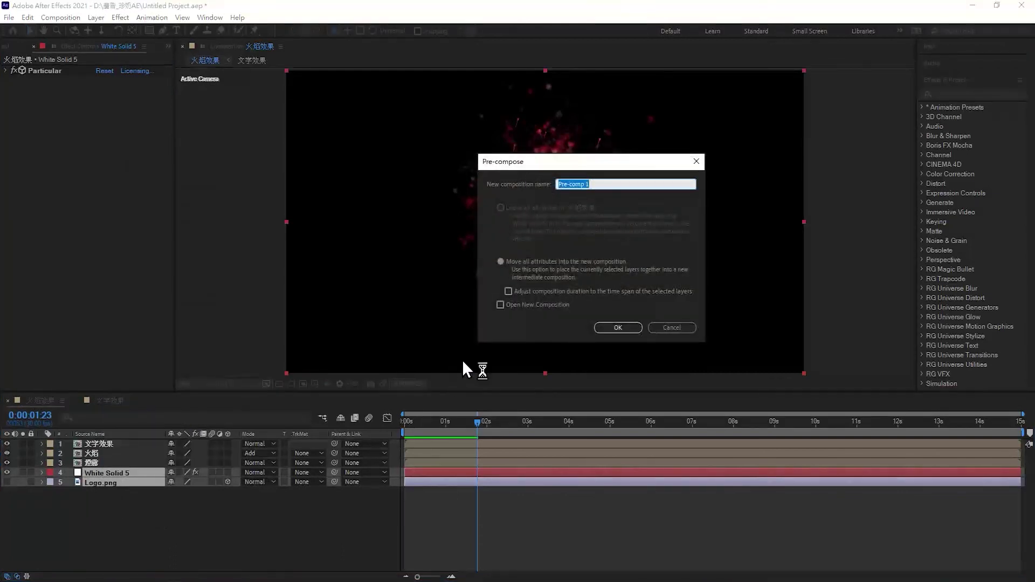
{"action": "type", "text": "火星子"}
{"action": "key", "text": "Return"}
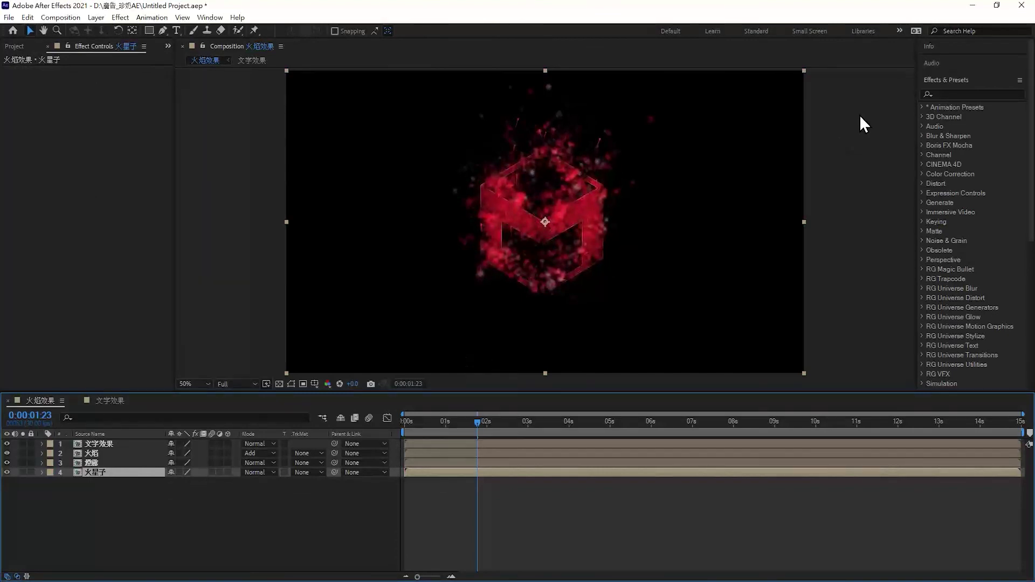
- Find the glow effects and apply Optical Glow to the 火星子 layer
{"action": "left_click", "coordinate": [961, 104]}
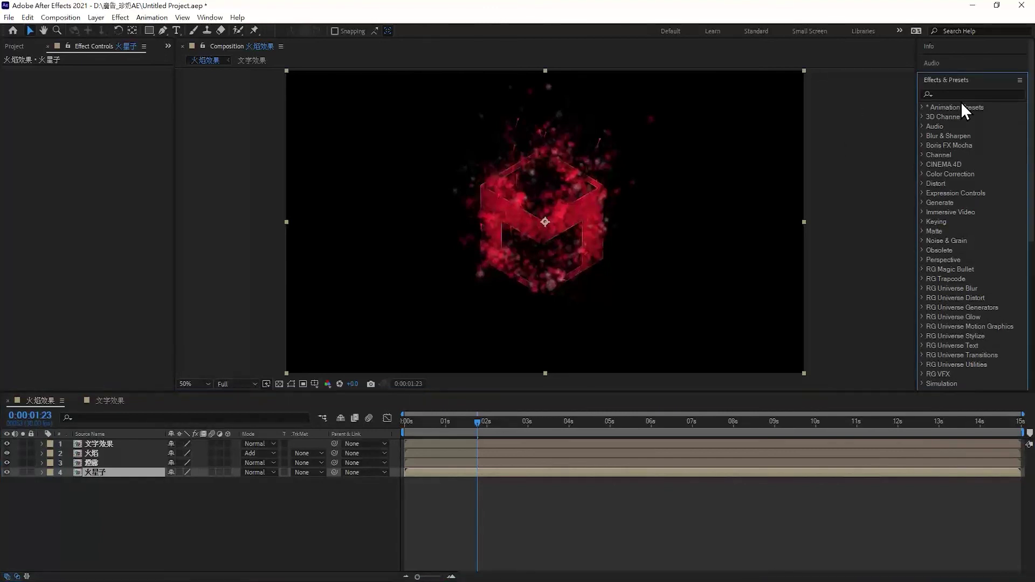
{"action": "left_click", "coordinate": [958, 94]}
{"action": "type", "text": "g"}
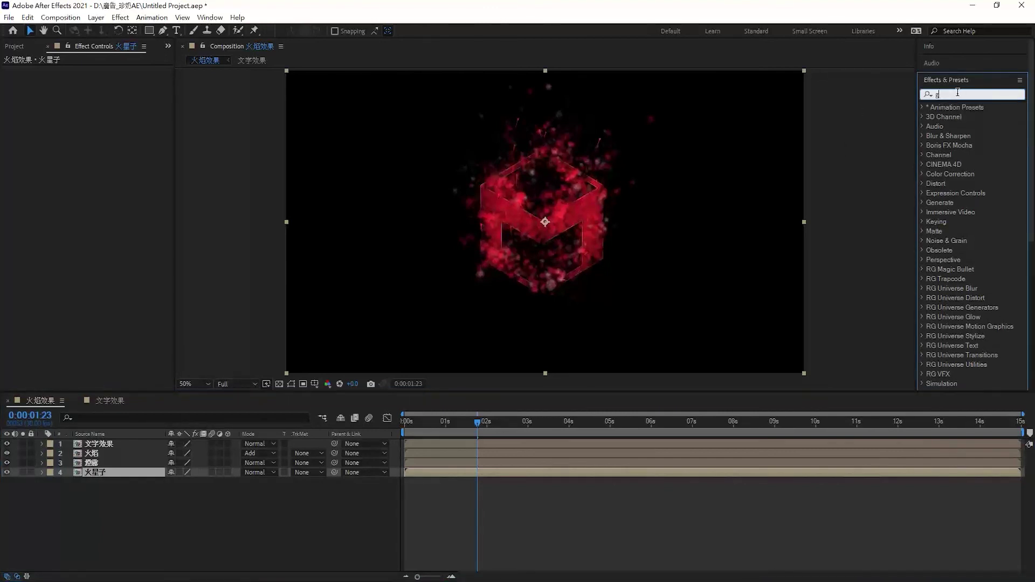
{"action": "type", "text": "low"}
{"action": "left_click", "coordinate": [969, 221]}
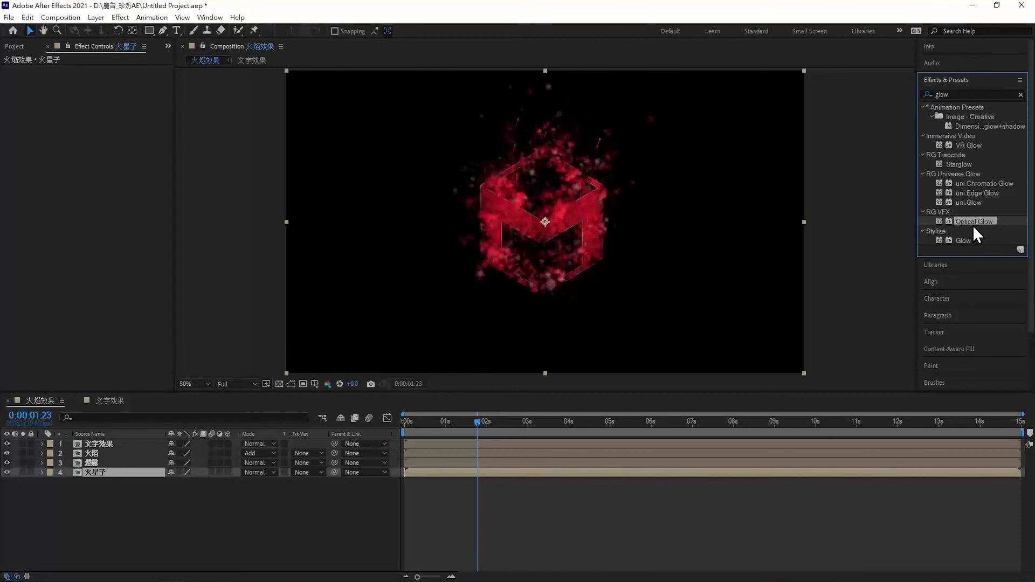
{"action": "left_click_drag", "start_coordinate": [987, 221], "coordinate": [532, 187]}
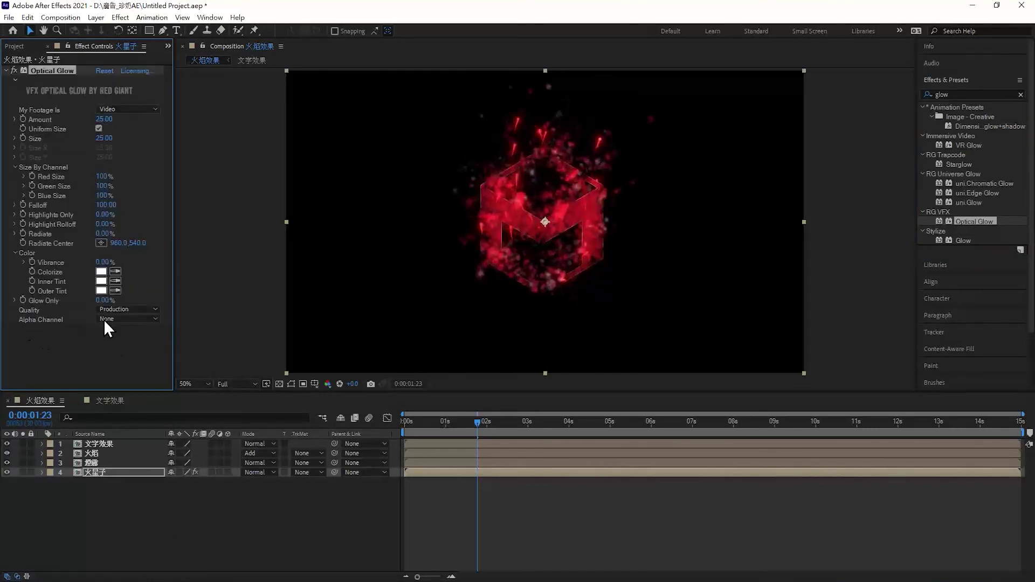
- Move the 火星子 layer above all other layers in the 火焰效果 composition
{"action": "left_click", "coordinate": [128, 319]}
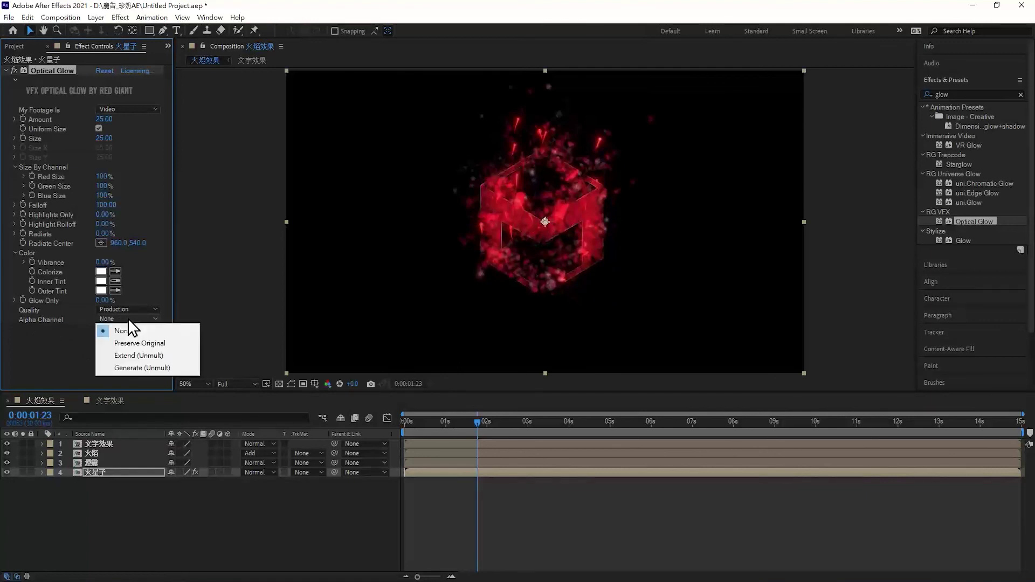
{"action": "left_click", "coordinate": [75, 360]}
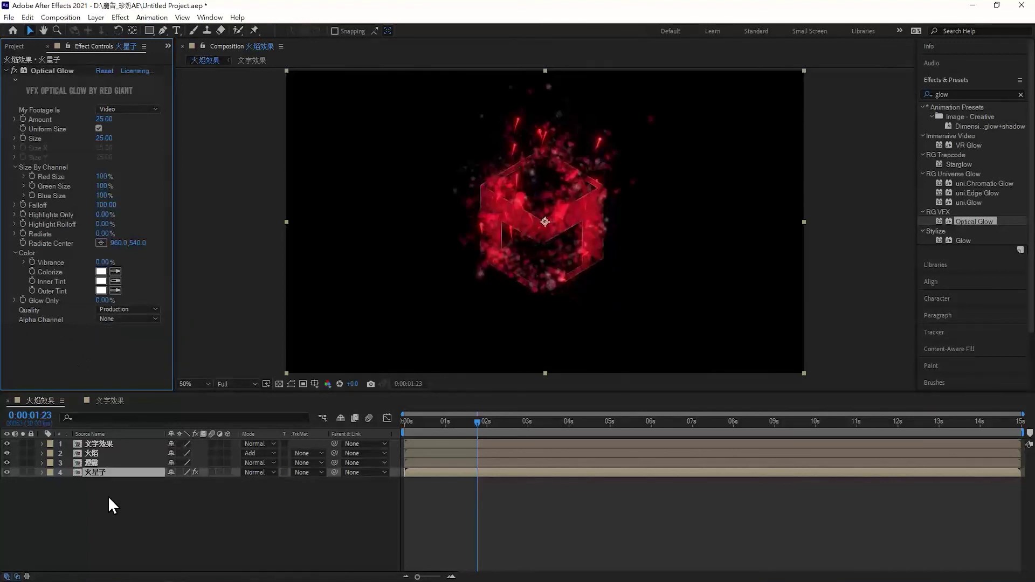
{"action": "left_click_drag", "start_coordinate": [95, 474], "coordinate": [101, 442]}
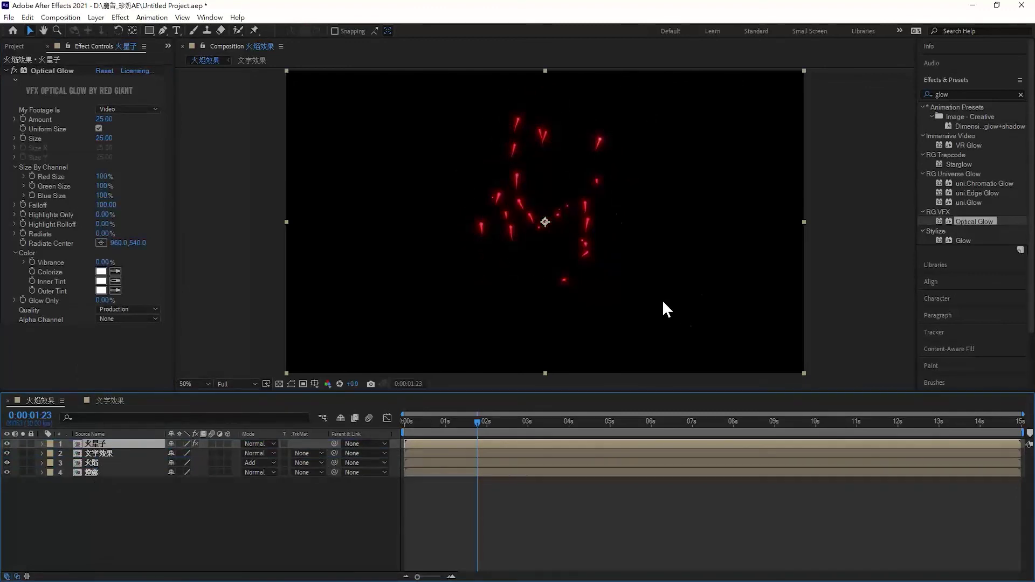
- Set Optical Glow's Alpha Channel to Generate (Unmult) and preview the composition from the start
{"action": "left_click", "coordinate": [127, 321]}
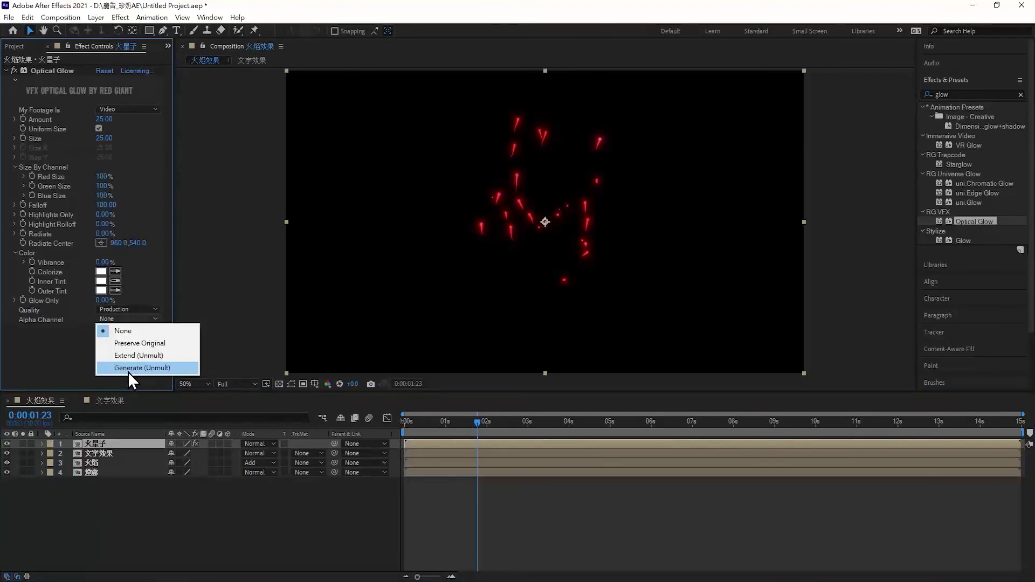
{"action": "left_click", "coordinate": [128, 370]}
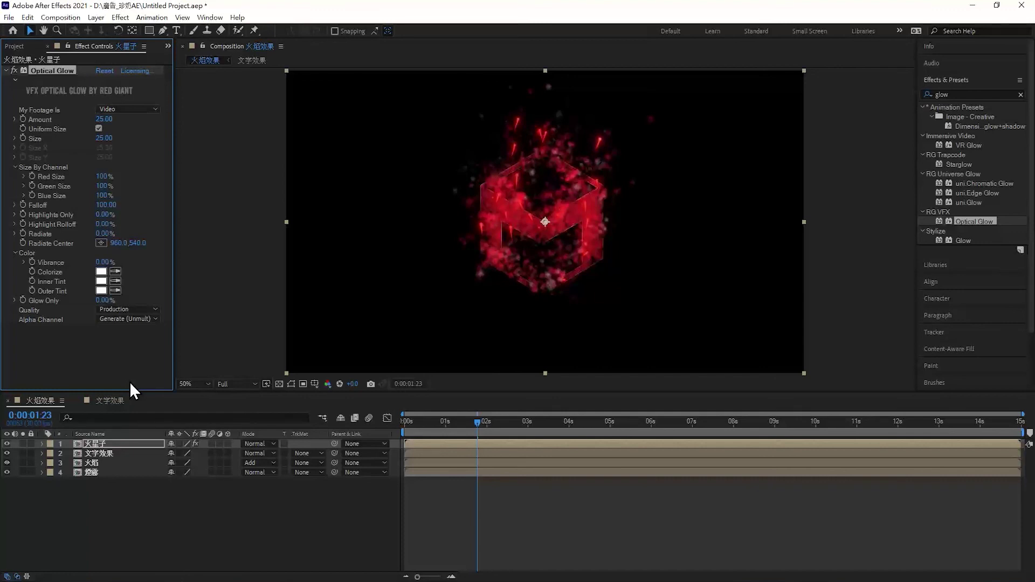
{"action": "key", "text": "space"}
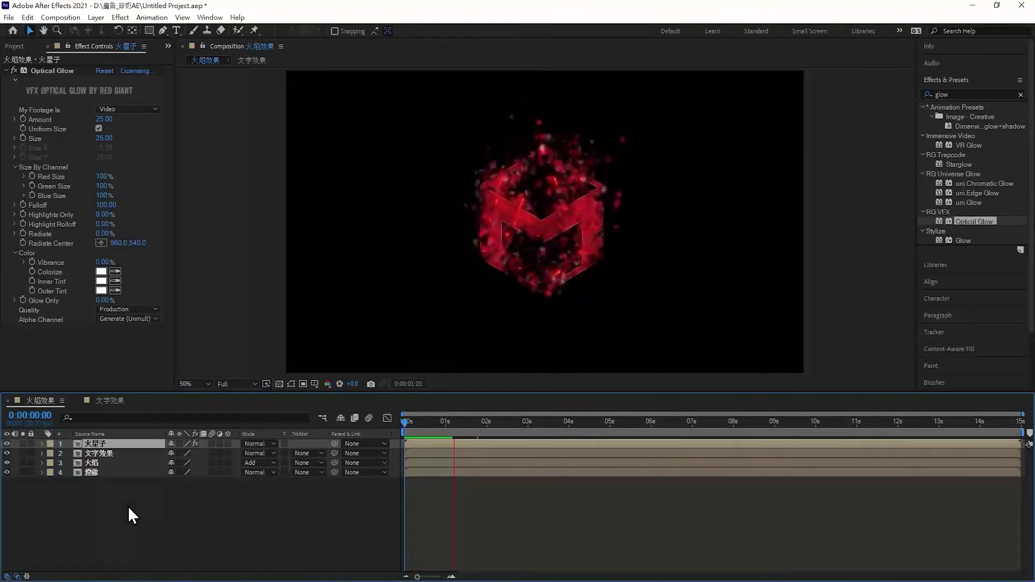
{"action": "left_click", "coordinate": [506, 257]}
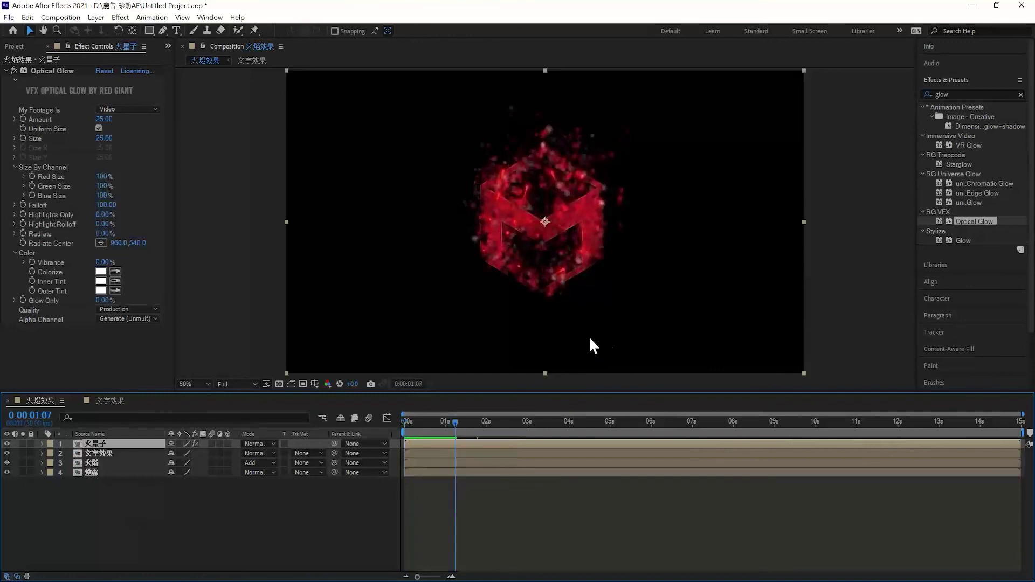